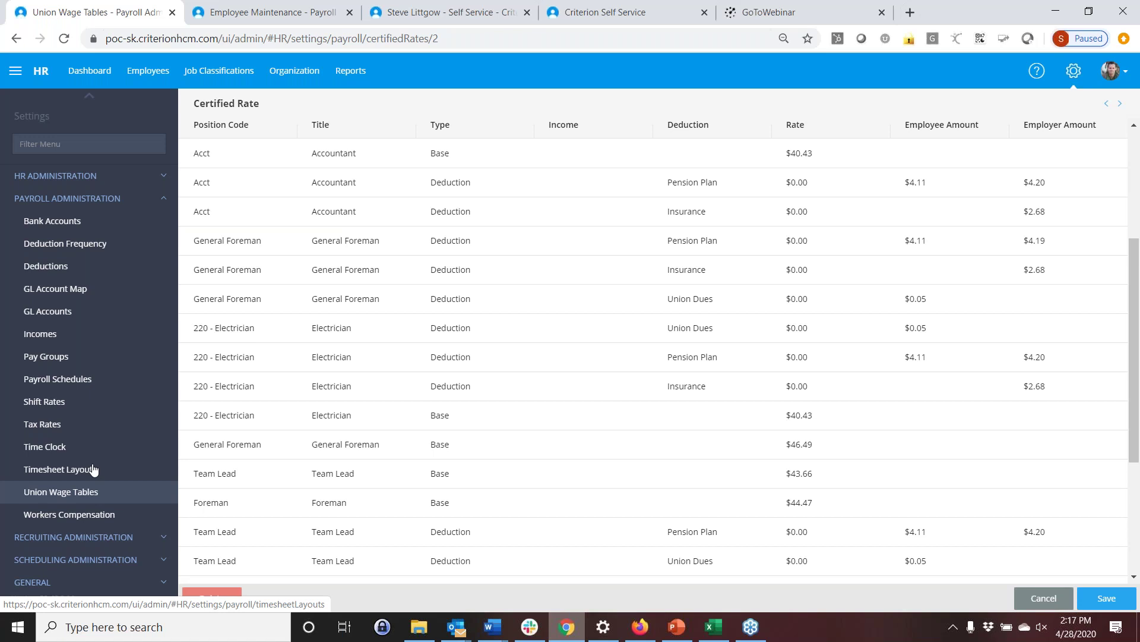
Sort the timesheet layouts by Employee Groups and open the NGEMC layout's details.
{"action": "left_click", "coordinate": [93, 469]}
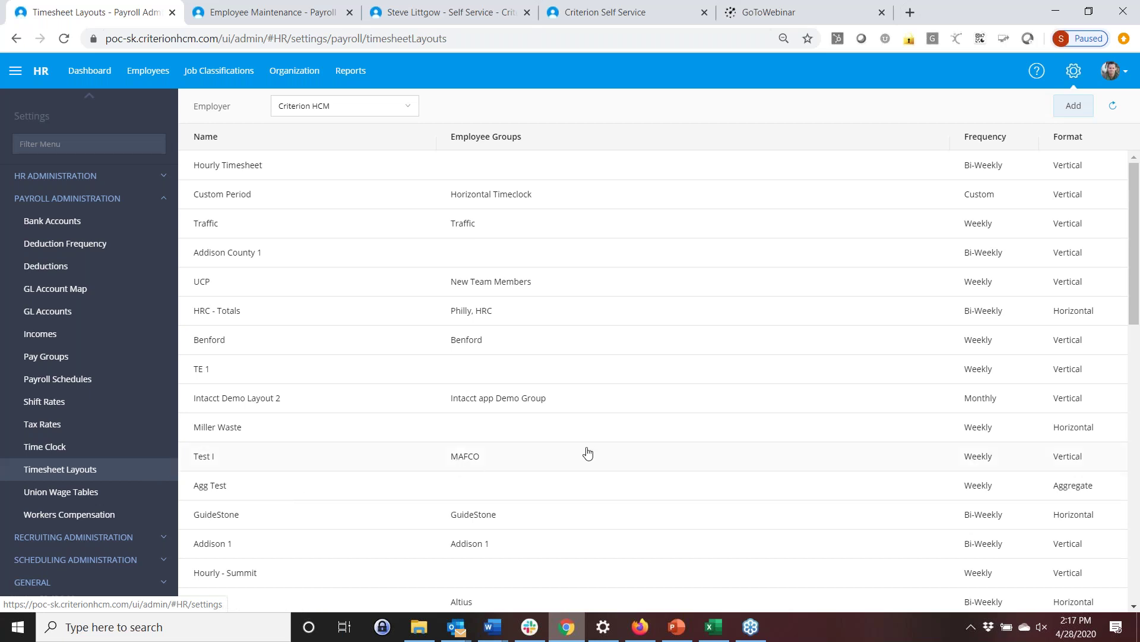
{"action": "scroll", "coordinate": [588, 453], "scroll_direction": "down", "scroll_amount": 3}
{"action": "scroll", "coordinate": [588, 454], "scroll_direction": "down", "scroll_amount": 7}
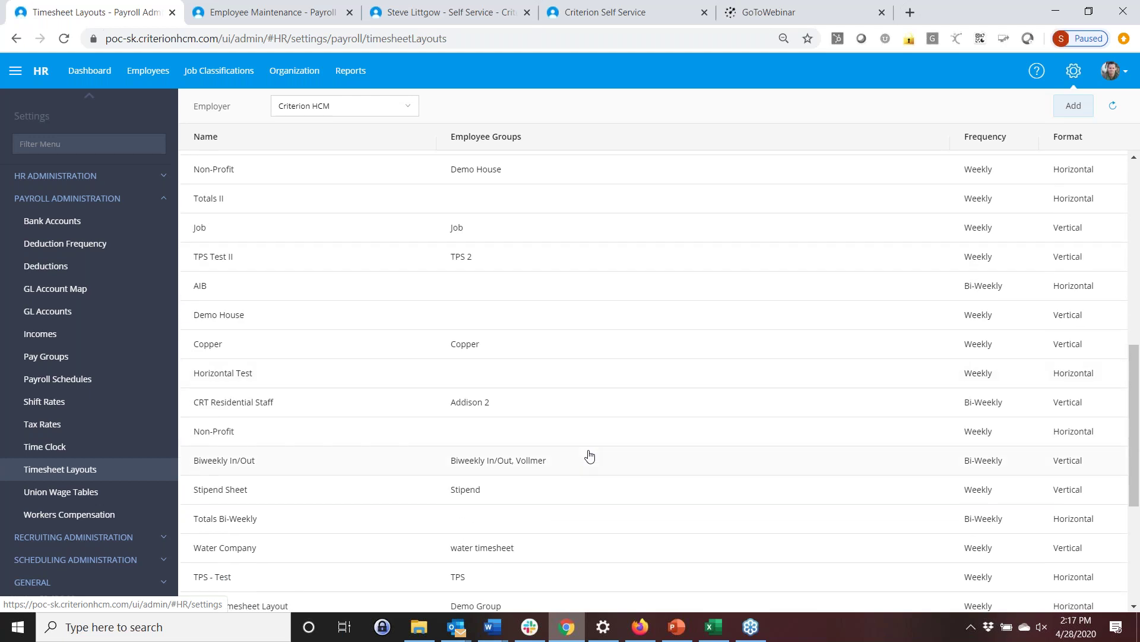
{"action": "scroll", "coordinate": [589, 455], "scroll_direction": "up", "scroll_amount": 10}
{"action": "left_click", "coordinate": [523, 138]}
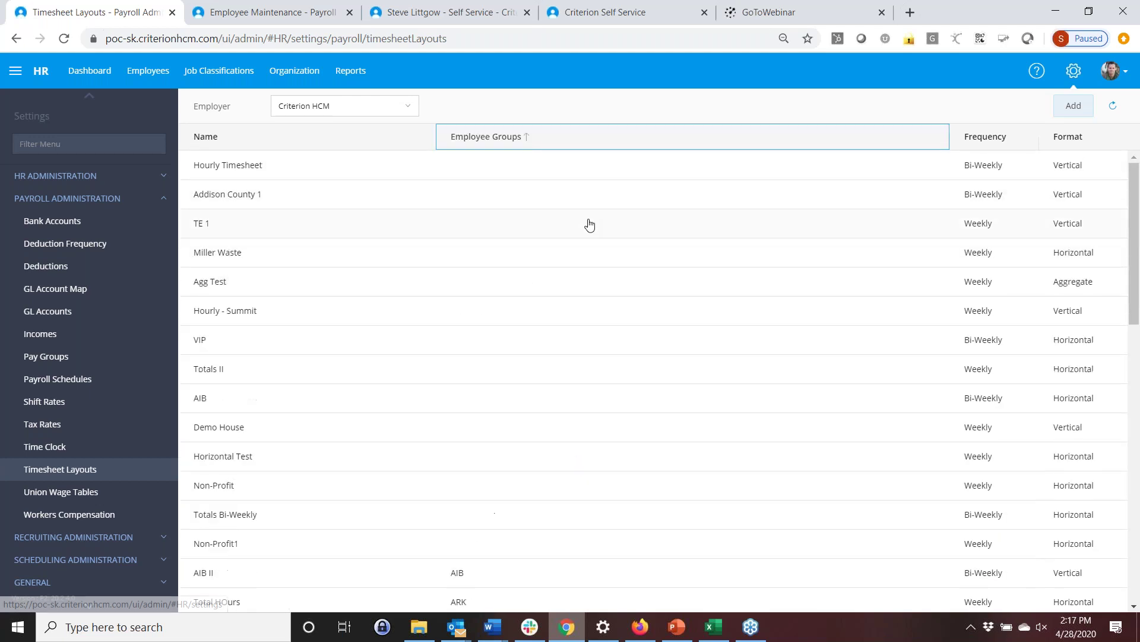
{"action": "scroll", "coordinate": [586, 310], "scroll_direction": "down", "scroll_amount": 11}
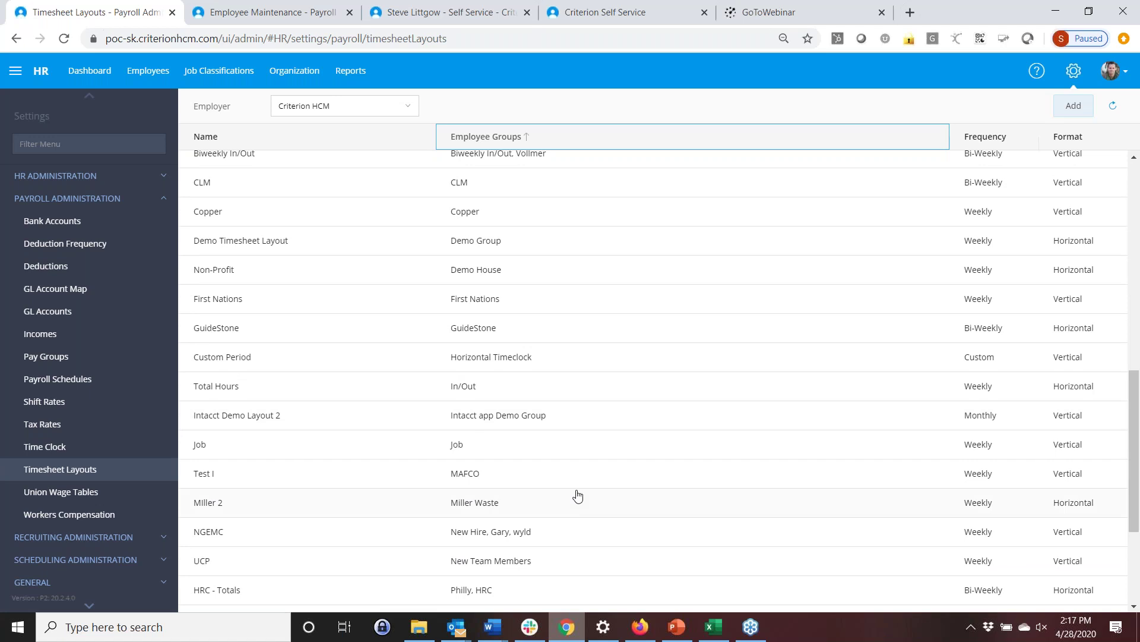
{"action": "scroll", "coordinate": [577, 497], "scroll_direction": "down", "scroll_amount": 2}
{"action": "left_click", "coordinate": [539, 390]}
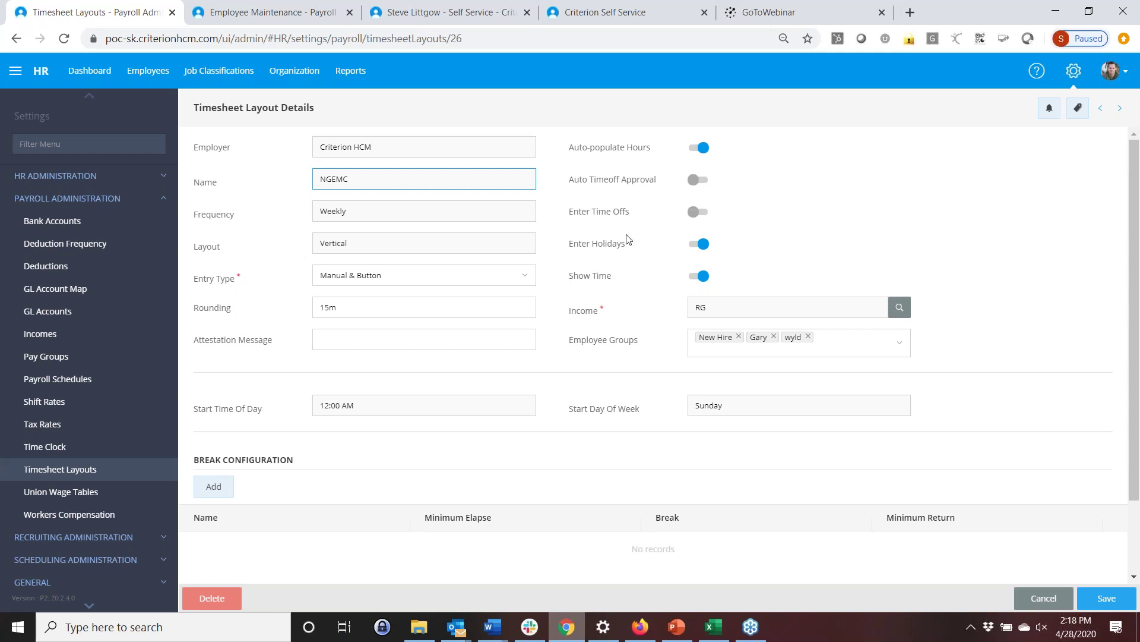
Review the NGEMC layout details, then open its Text Labels / Label Enable settings.
{"action": "scroll", "coordinate": [627, 245], "scroll_direction": "down", "scroll_amount": 1}
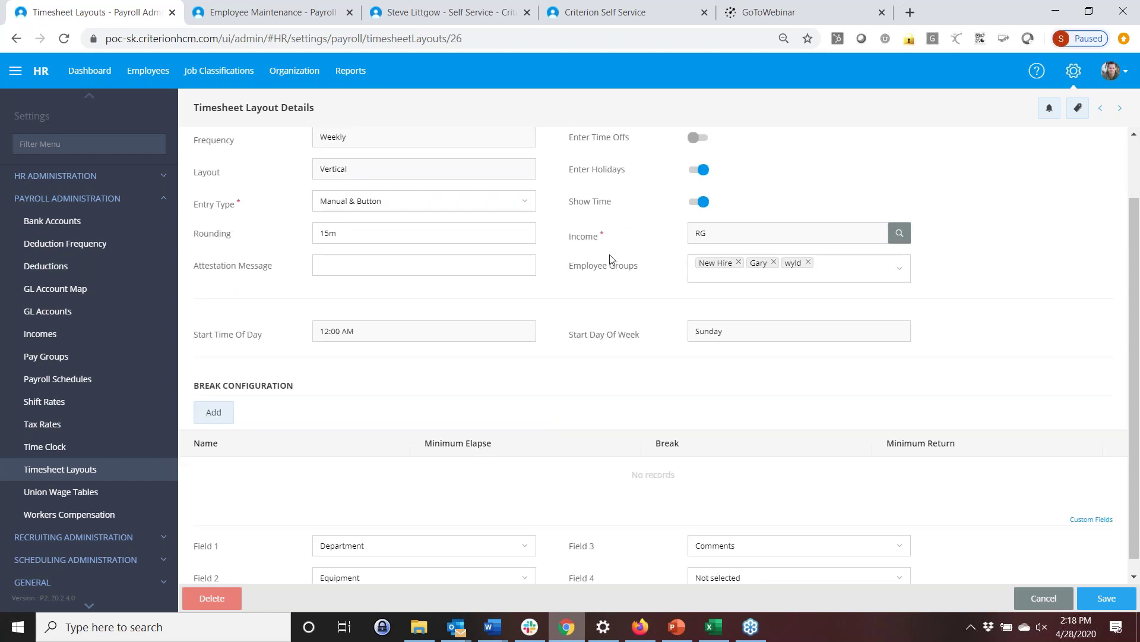
{"action": "scroll", "coordinate": [515, 367], "scroll_direction": "down", "scroll_amount": 1}
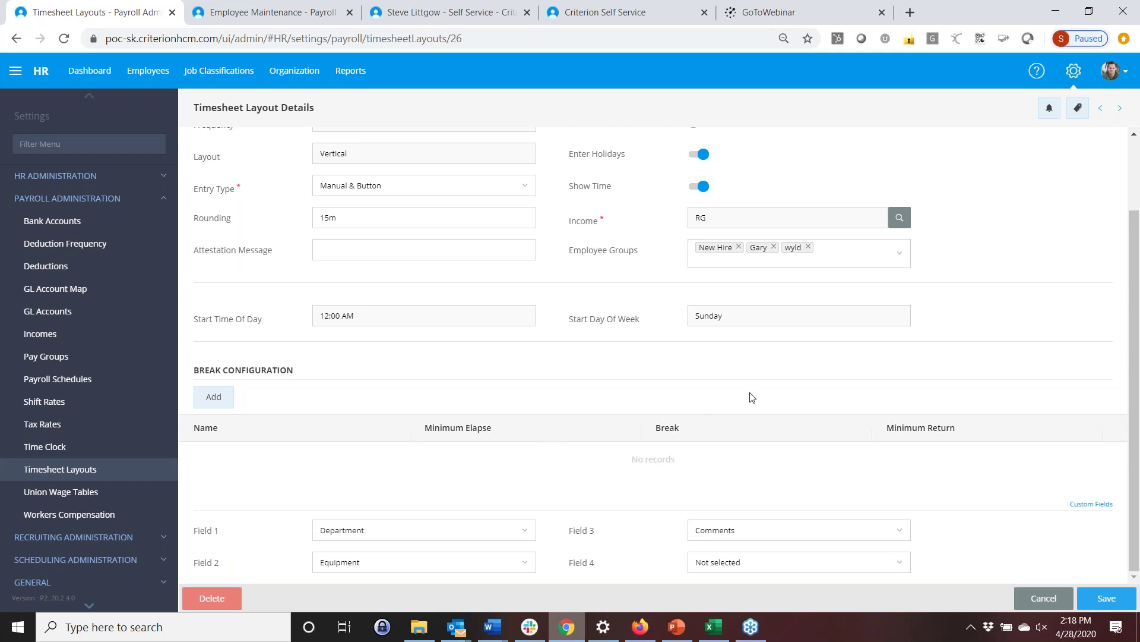
{"action": "scroll", "coordinate": [774, 393], "scroll_direction": "up", "scroll_amount": 1}
{"action": "scroll", "coordinate": [774, 393], "scroll_direction": "up", "scroll_amount": 1}
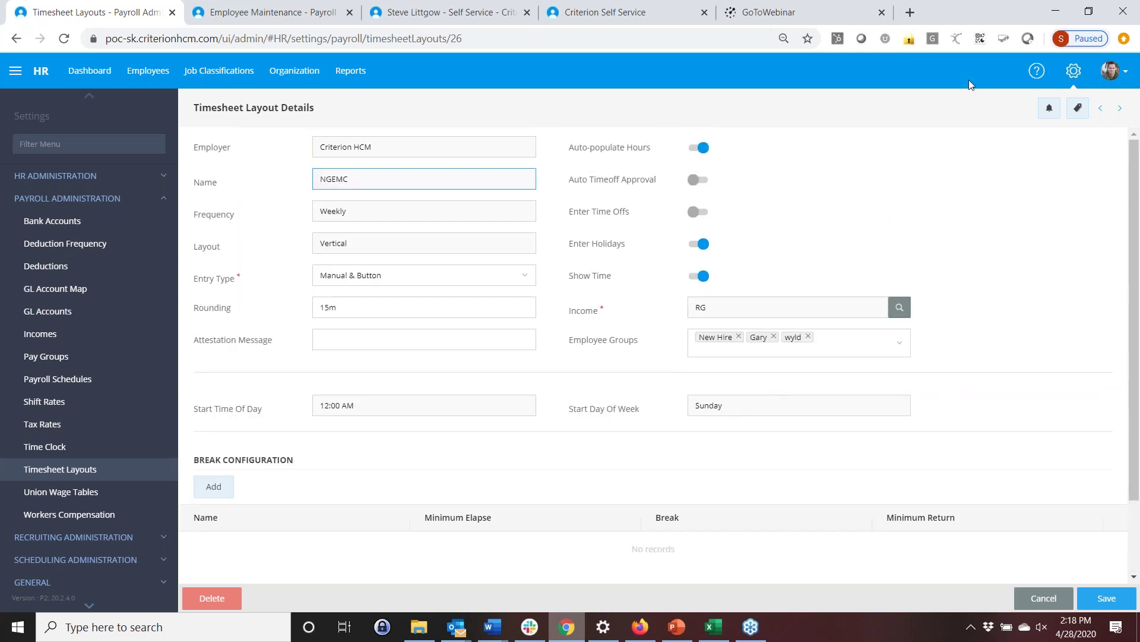
{"action": "left_click", "coordinate": [1078, 109]}
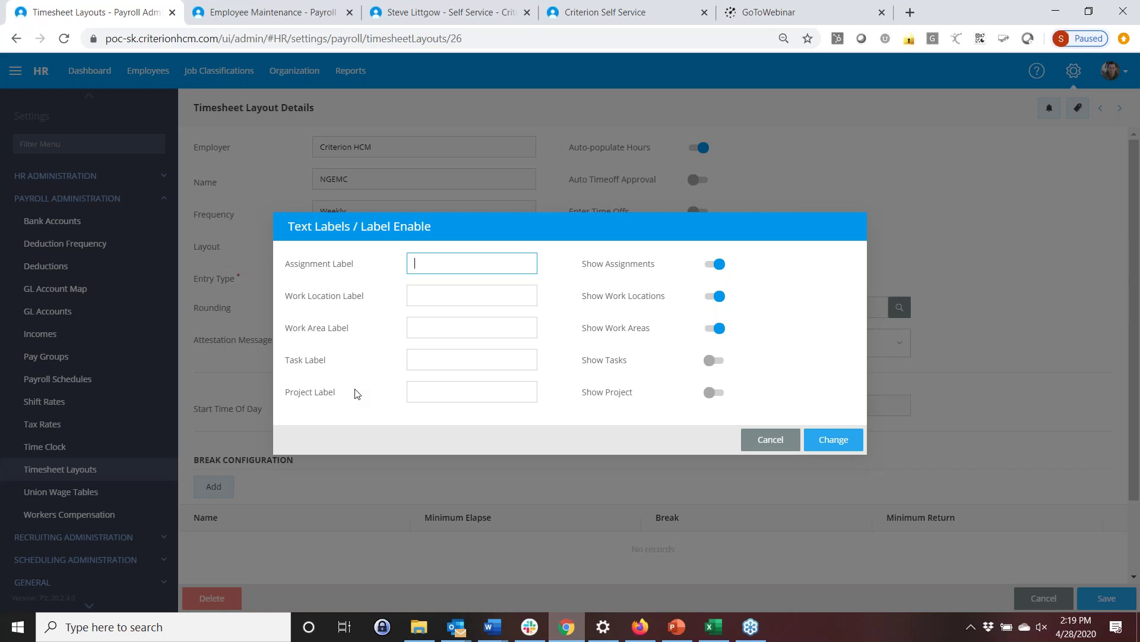
Cancel the Text Labels dialog unchanged and review the NGEMC layout's assigned employee groups.
{"action": "left_click", "coordinate": [770, 441]}
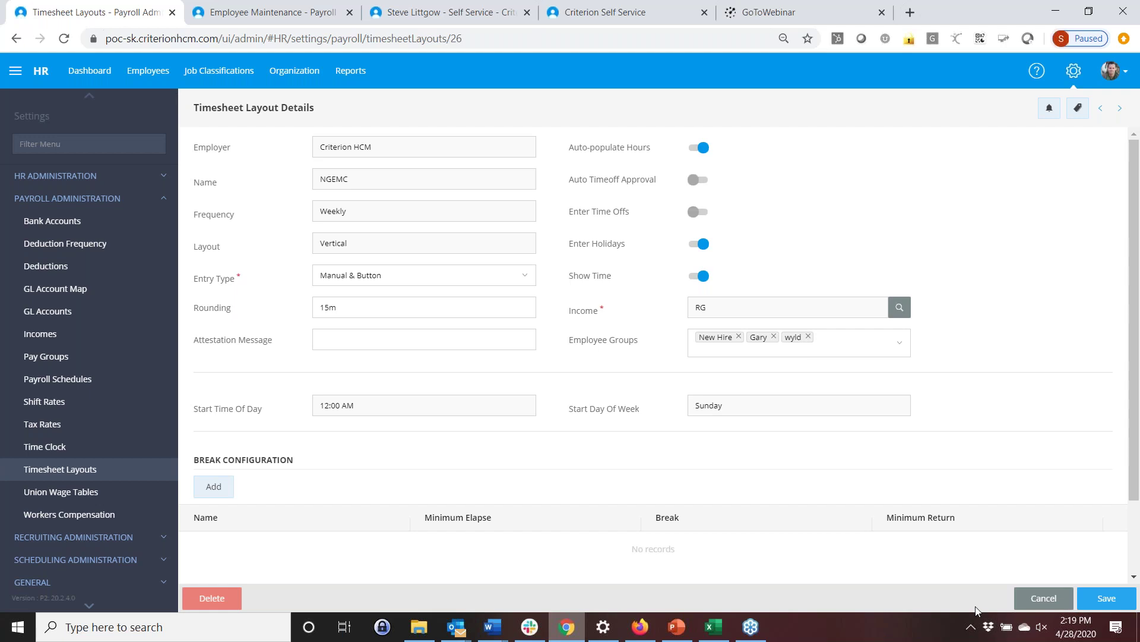
{"action": "scroll", "coordinate": [30, 510], "scroll_direction": "down", "scroll_amount": 2}
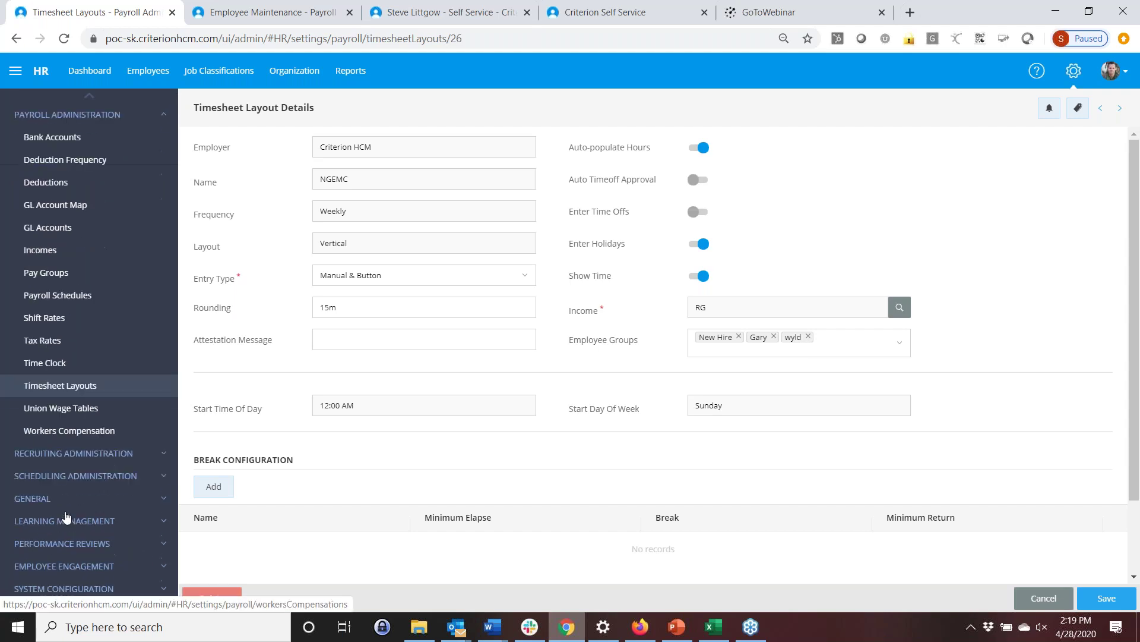
Save the NGEMC timesheet layout, then go to System Configuration's Overtime Rules.
{"action": "left_click", "coordinate": [1089, 602]}
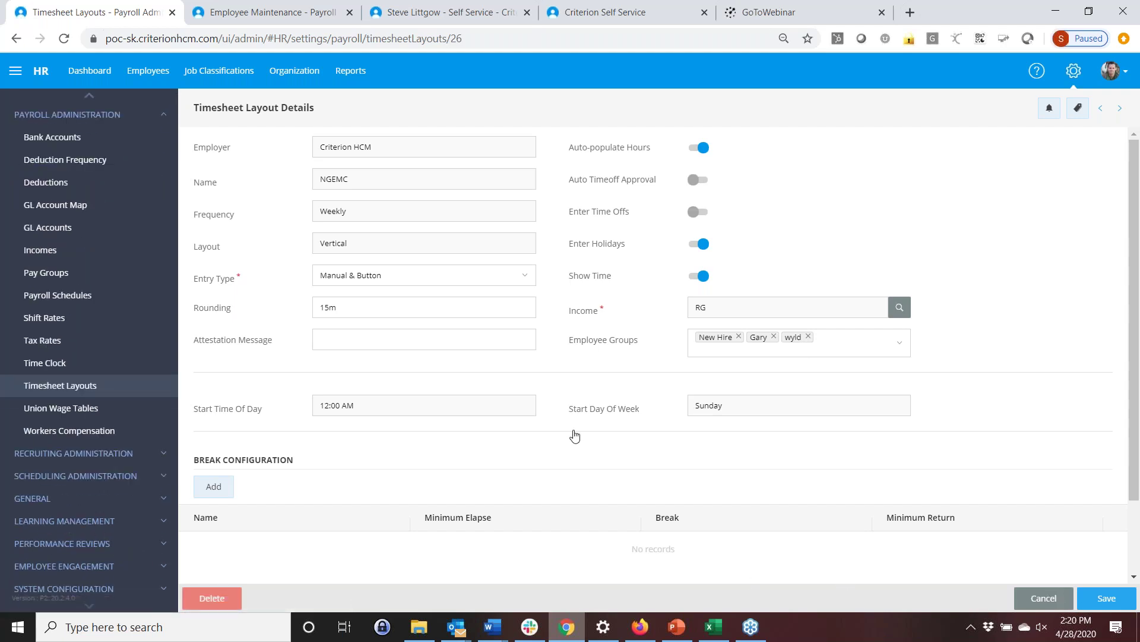
{"action": "left_click", "coordinate": [57, 116]}
{"action": "left_click", "coordinate": [73, 349]}
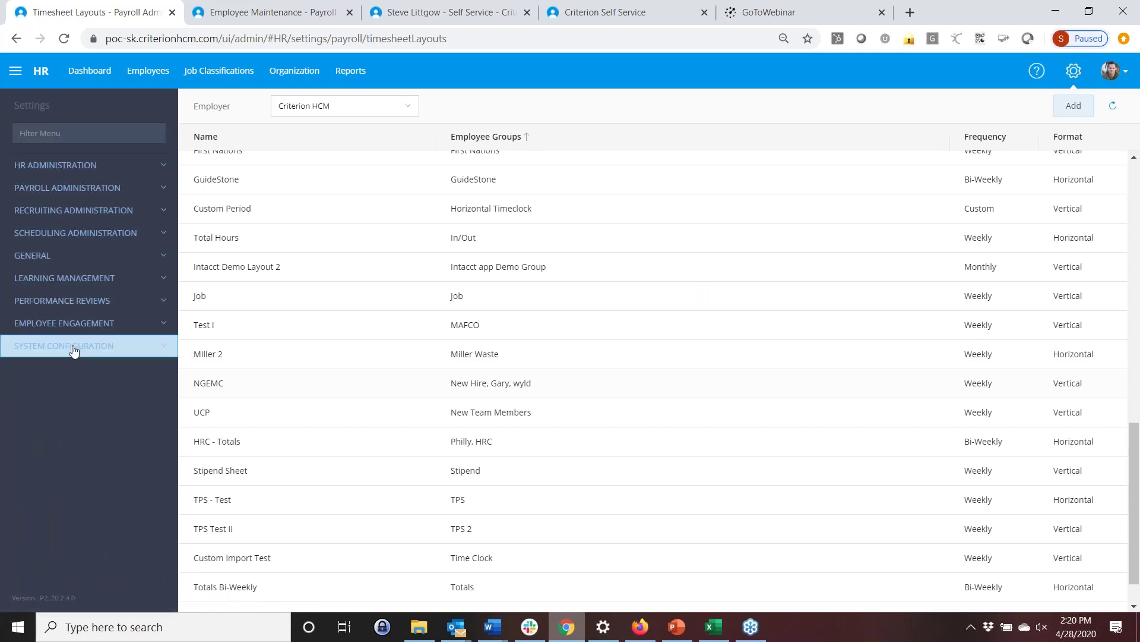
{"action": "scroll", "coordinate": [73, 353], "scroll_direction": "down", "scroll_amount": 7}
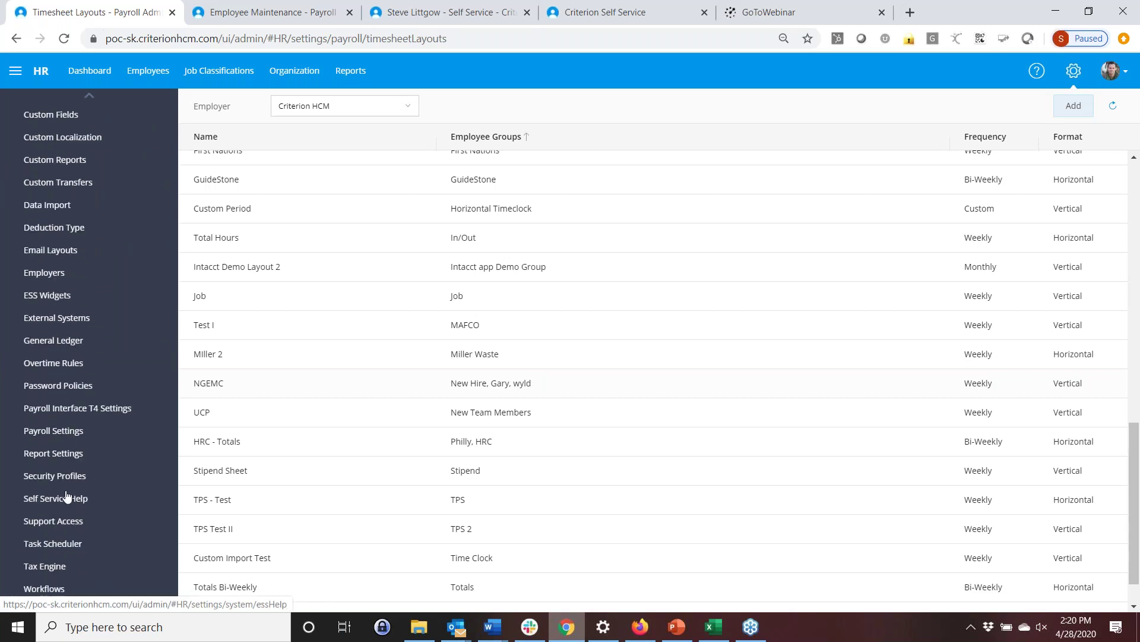
{"action": "left_click", "coordinate": [74, 360]}
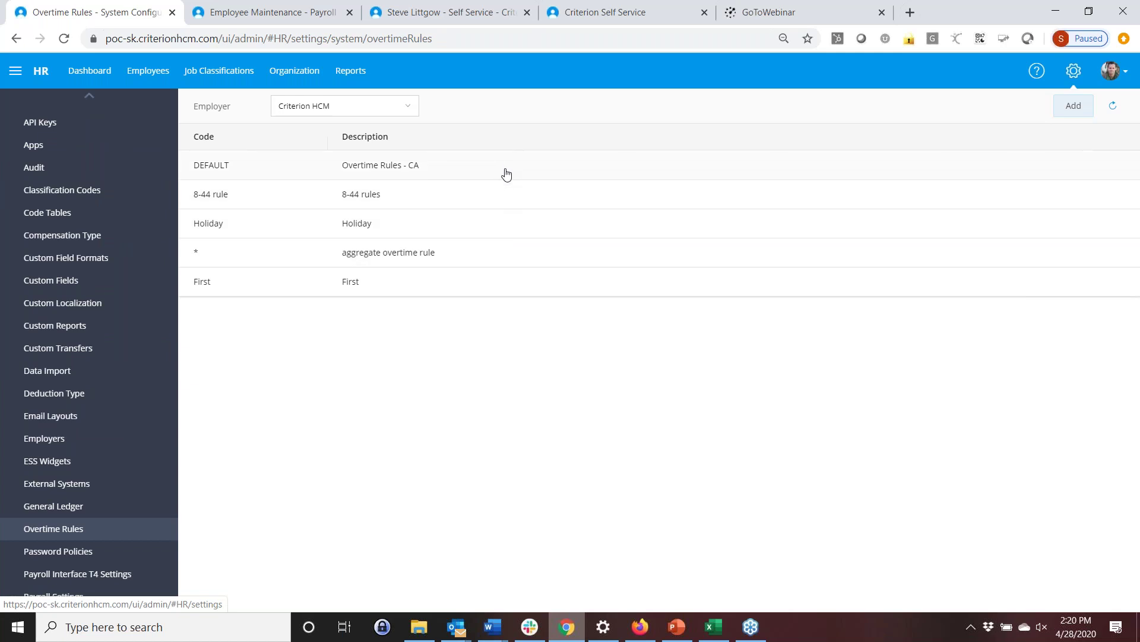
Remove Miller Waste from the 8-44 overtime rule's employee groups and save it.
{"action": "left_click", "coordinate": [501, 198]}
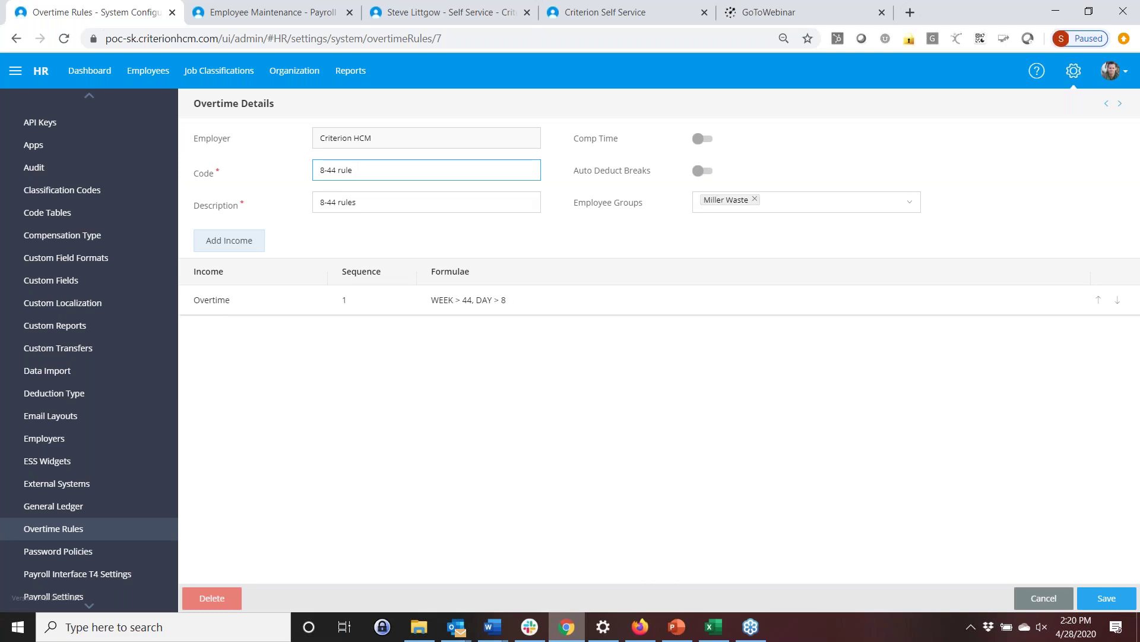
{"action": "left_click", "coordinate": [733, 206]}
{"action": "left_click", "coordinate": [755, 199]}
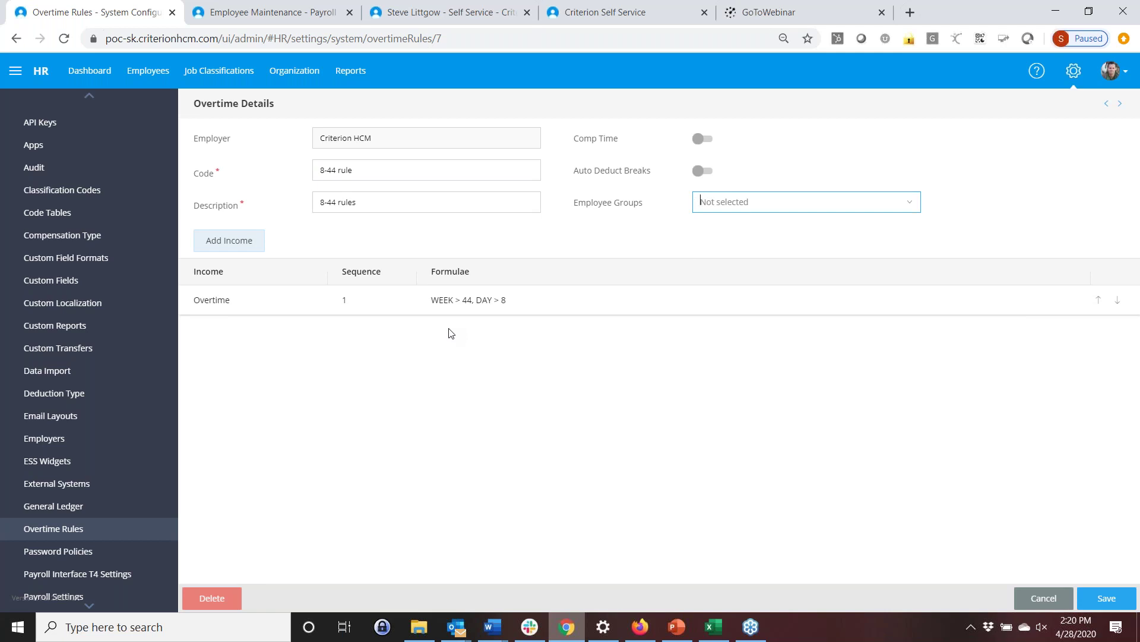
{"action": "left_click", "coordinate": [1122, 597]}
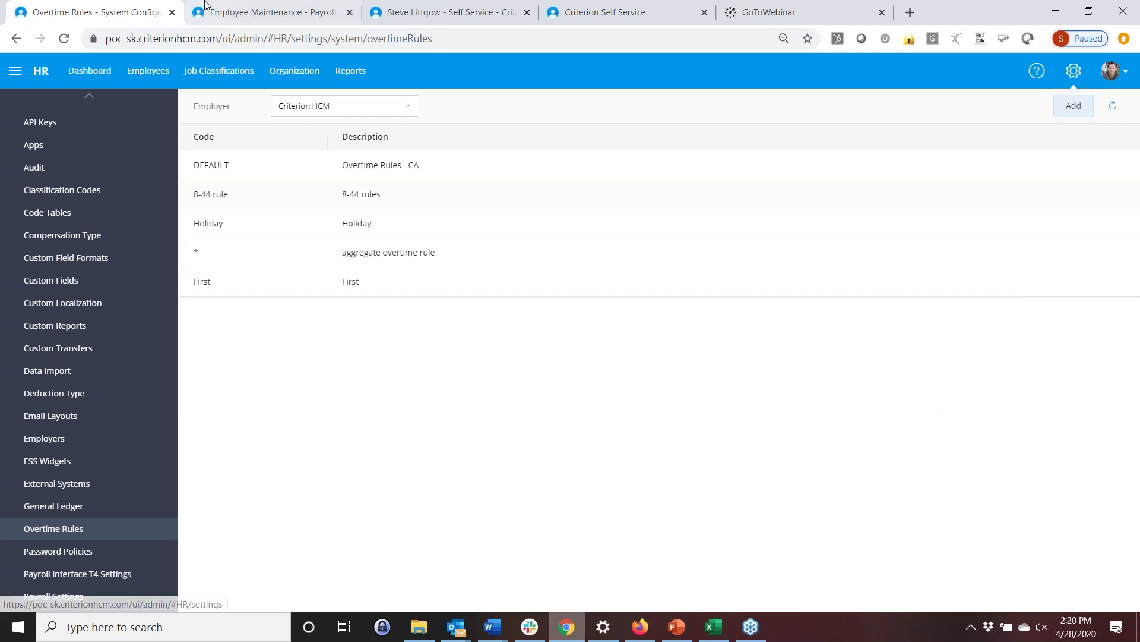
{"action": "left_click", "coordinate": [156, 75]}
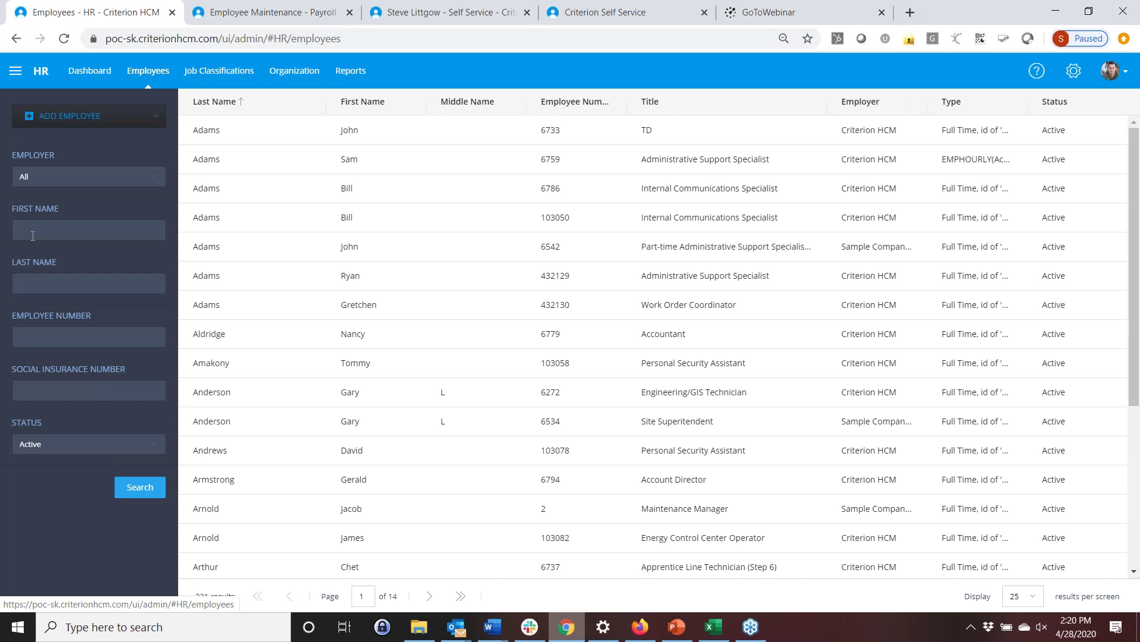
Open the employee's Employment Information and check work locations, keeping Corporate Office.
{"action": "left_click", "coordinate": [344, 289]}
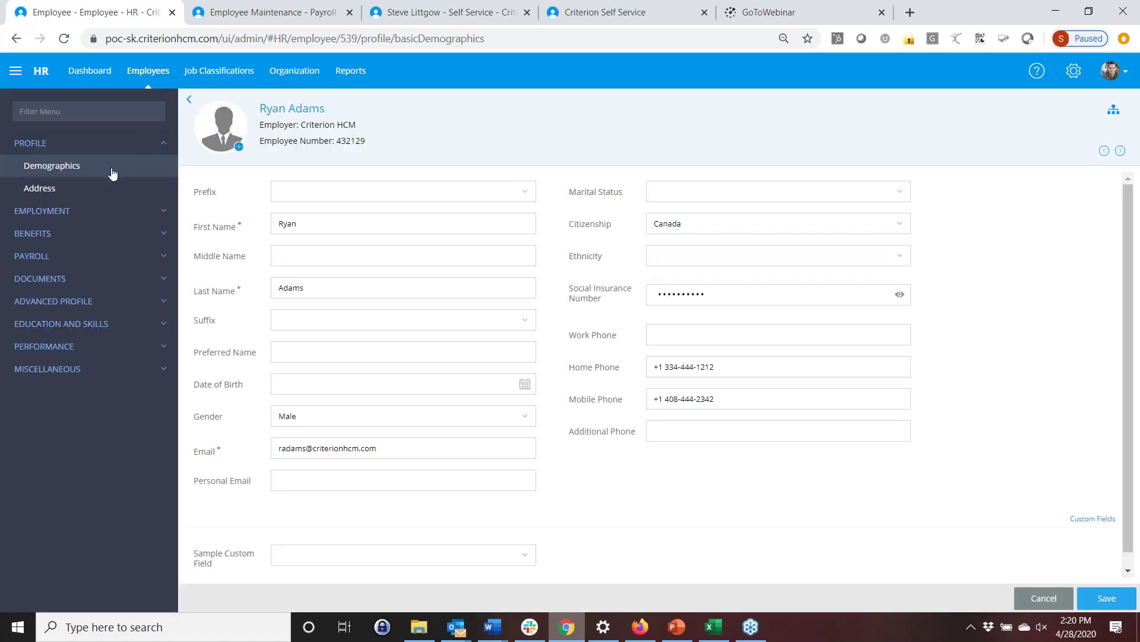
{"action": "left_click", "coordinate": [55, 215]}
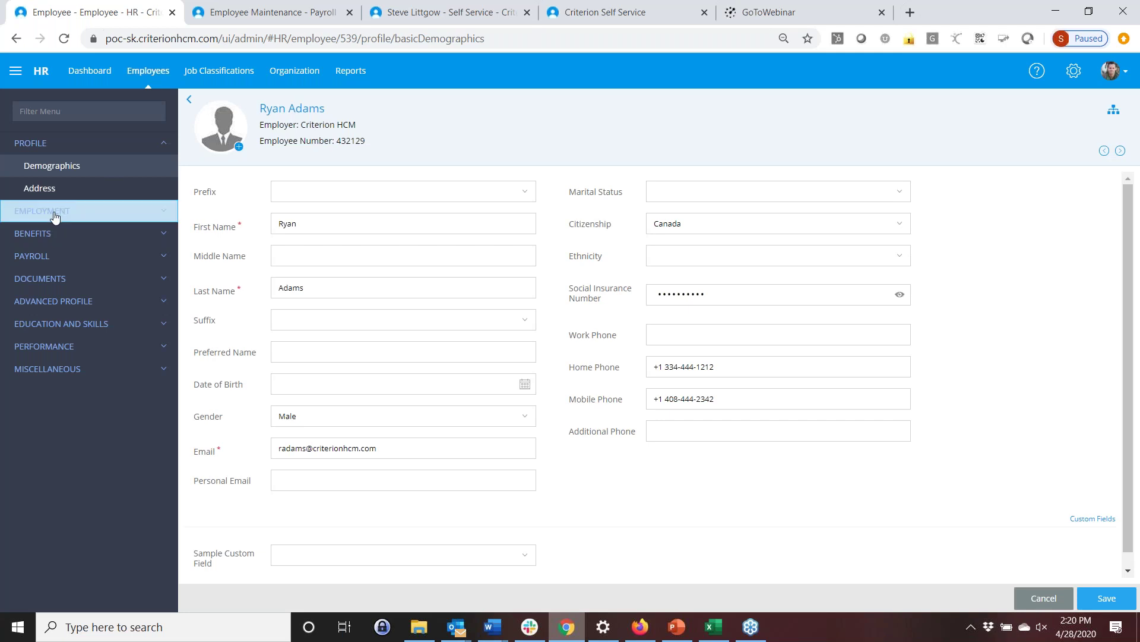
{"action": "left_click", "coordinate": [86, 235]}
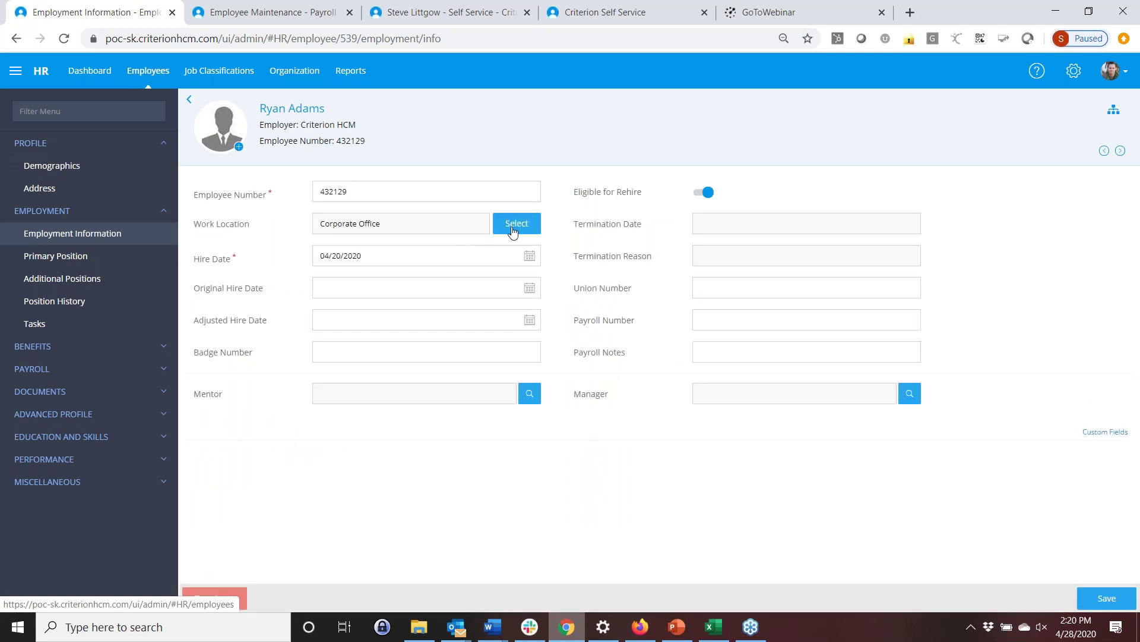
{"action": "left_click", "coordinate": [514, 226]}
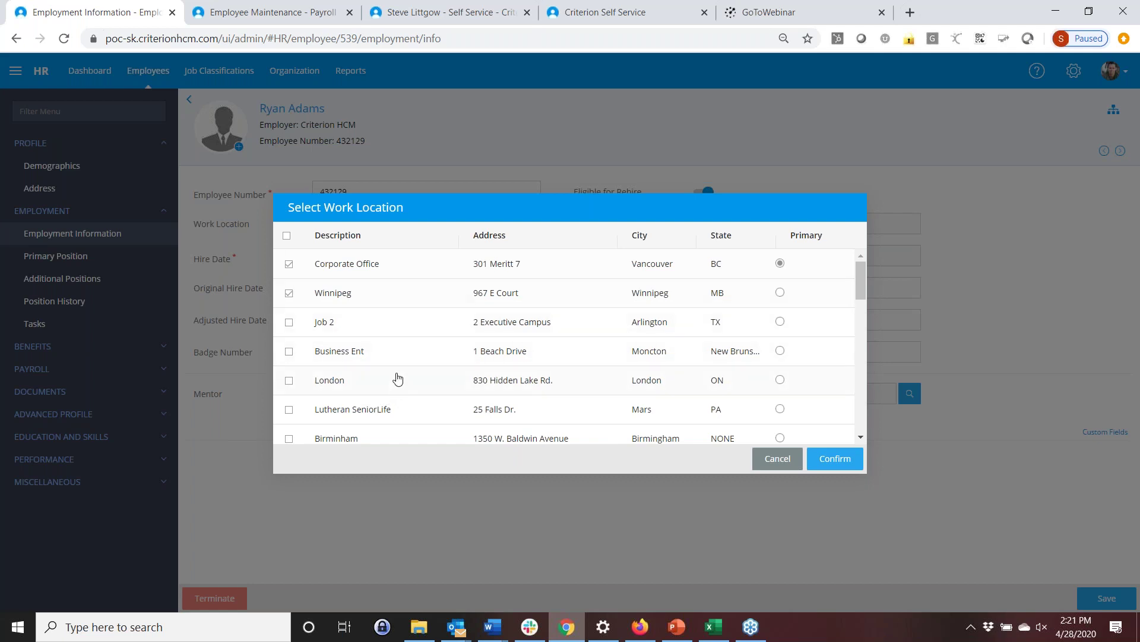
{"action": "left_click", "coordinate": [768, 459]}
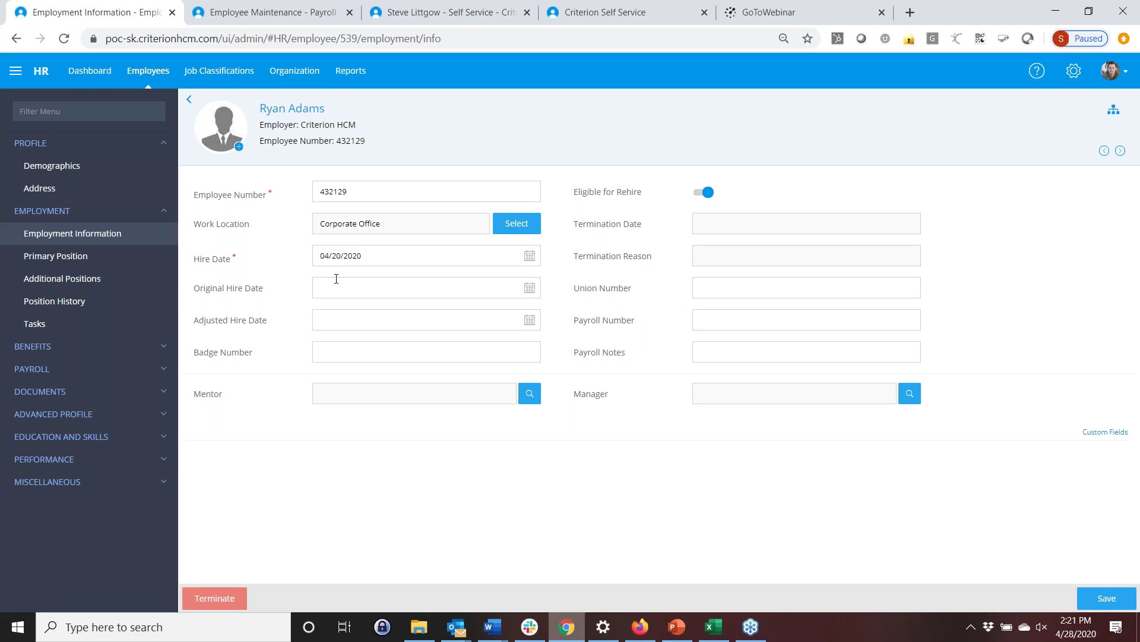
Review the employee's primary and additional positions, then view the empty Tasks page.
{"action": "left_click", "coordinate": [63, 261]}
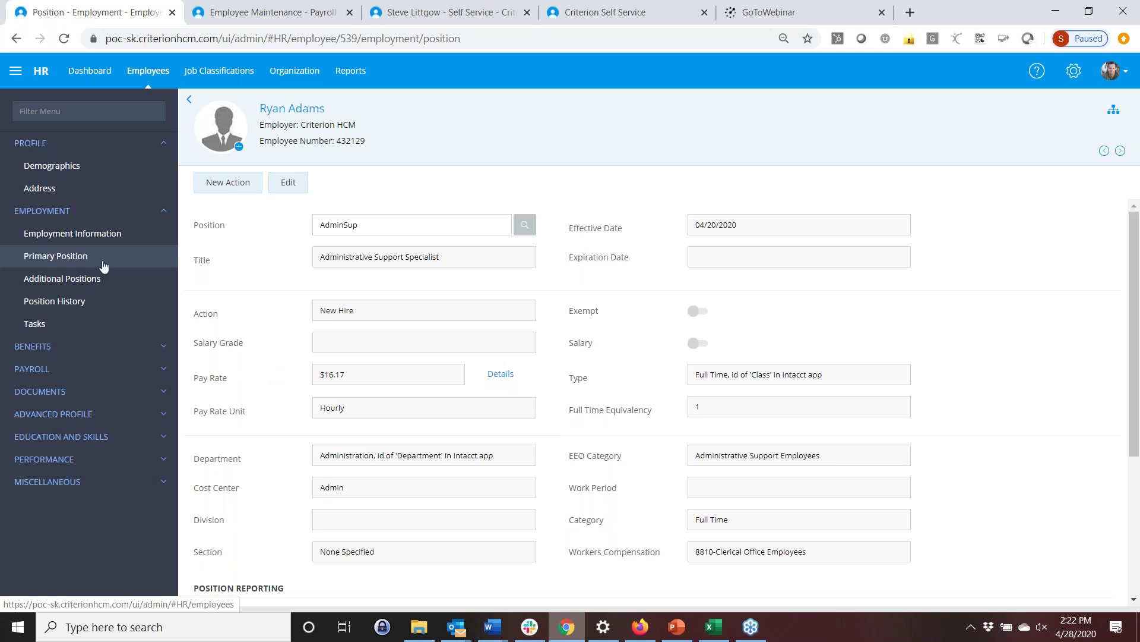
{"action": "left_click", "coordinate": [85, 279]}
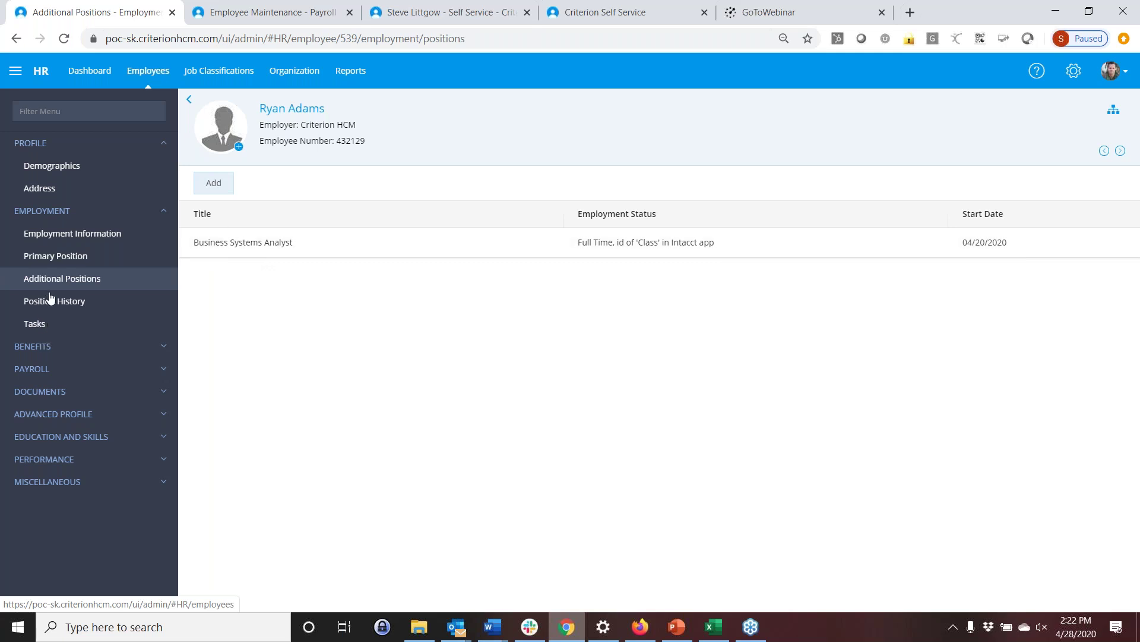
{"action": "left_click", "coordinate": [38, 325]}
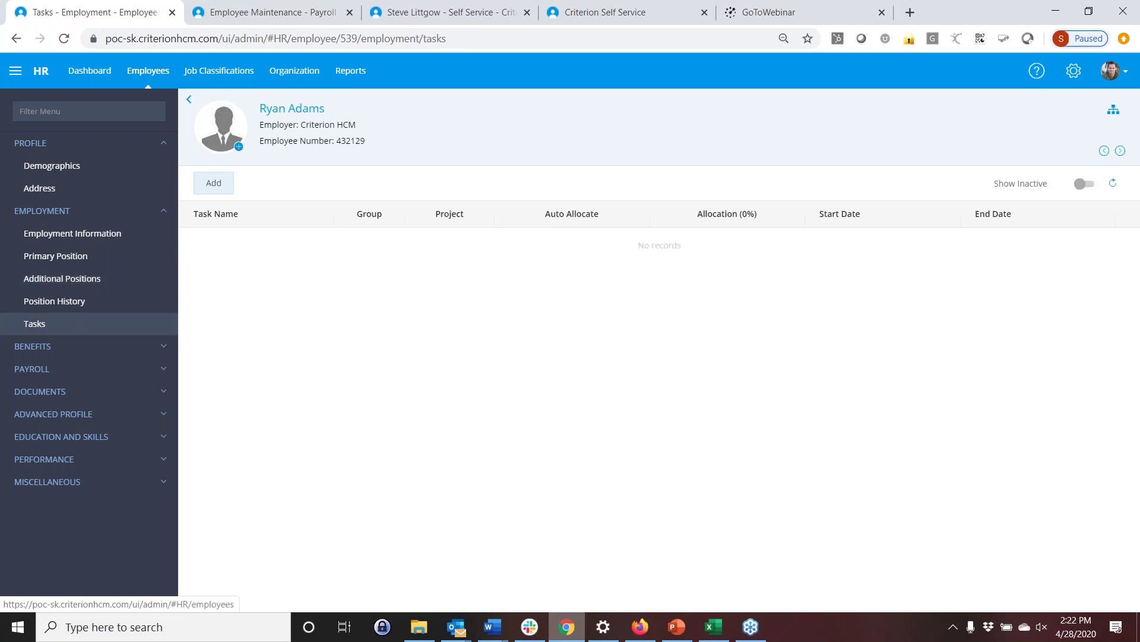
Add the Grant Fund B and Childcare tasks to the employee and open Grant Fund B.
{"action": "left_click", "coordinate": [208, 189]}
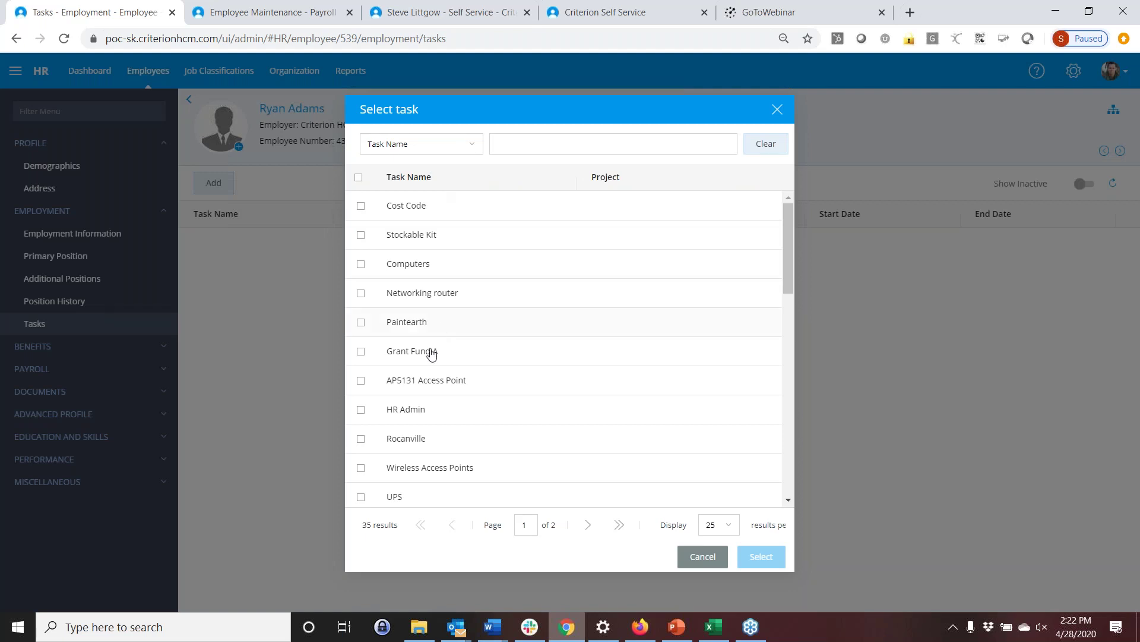
{"action": "scroll", "coordinate": [421, 409], "scroll_direction": "down", "scroll_amount": 5}
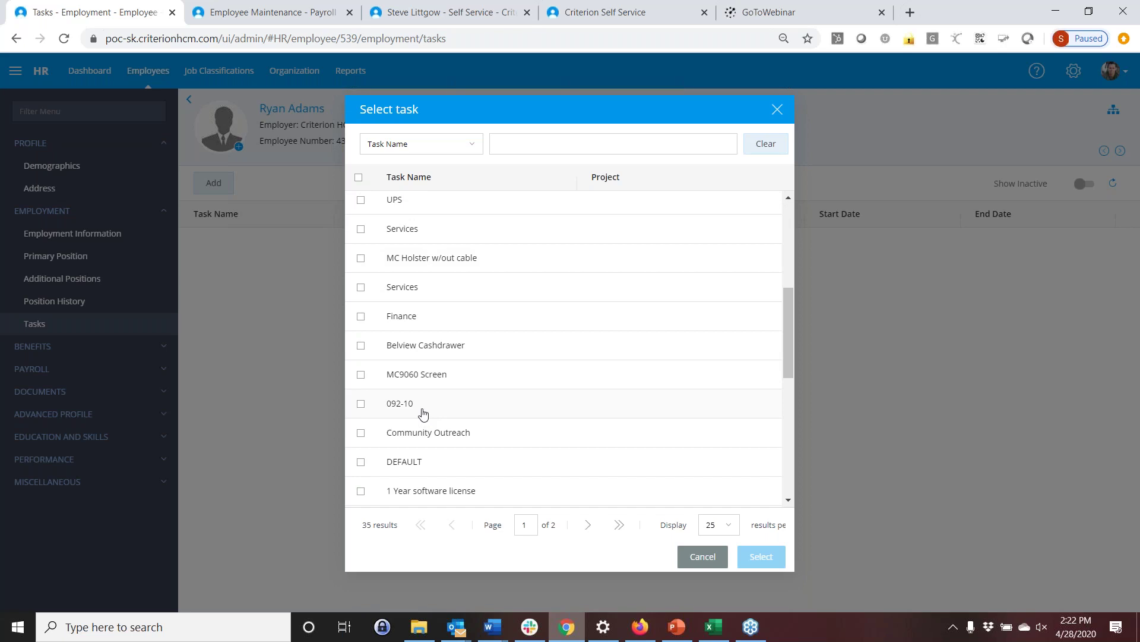
{"action": "scroll", "coordinate": [422, 414], "scroll_direction": "down", "scroll_amount": 6}
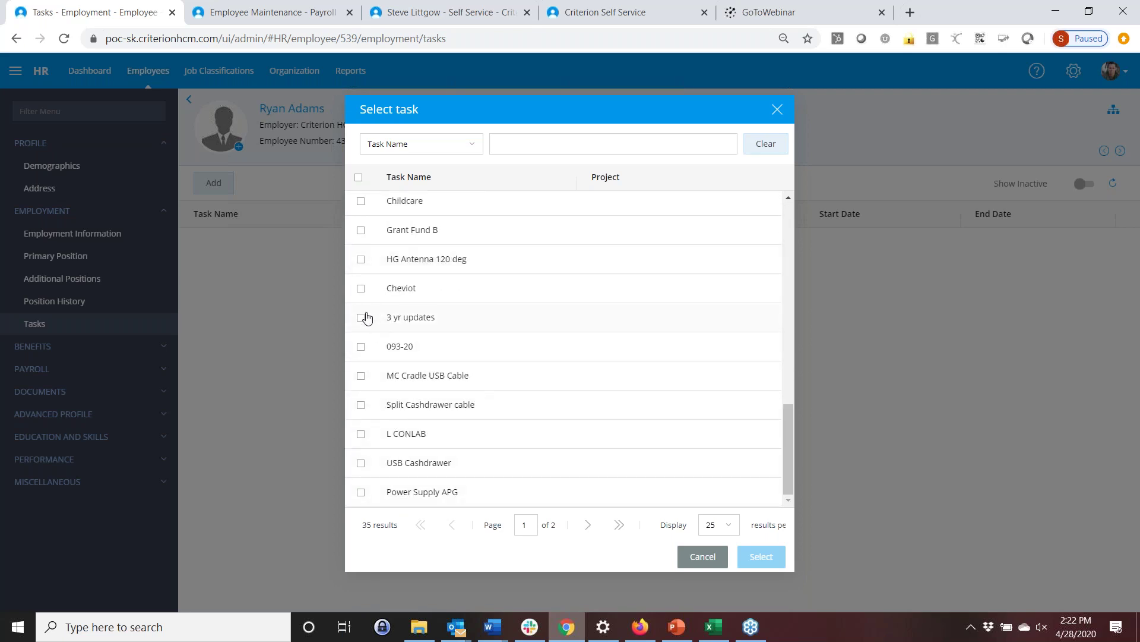
{"action": "left_click", "coordinate": [361, 231]}
{"action": "left_click", "coordinate": [425, 177]}
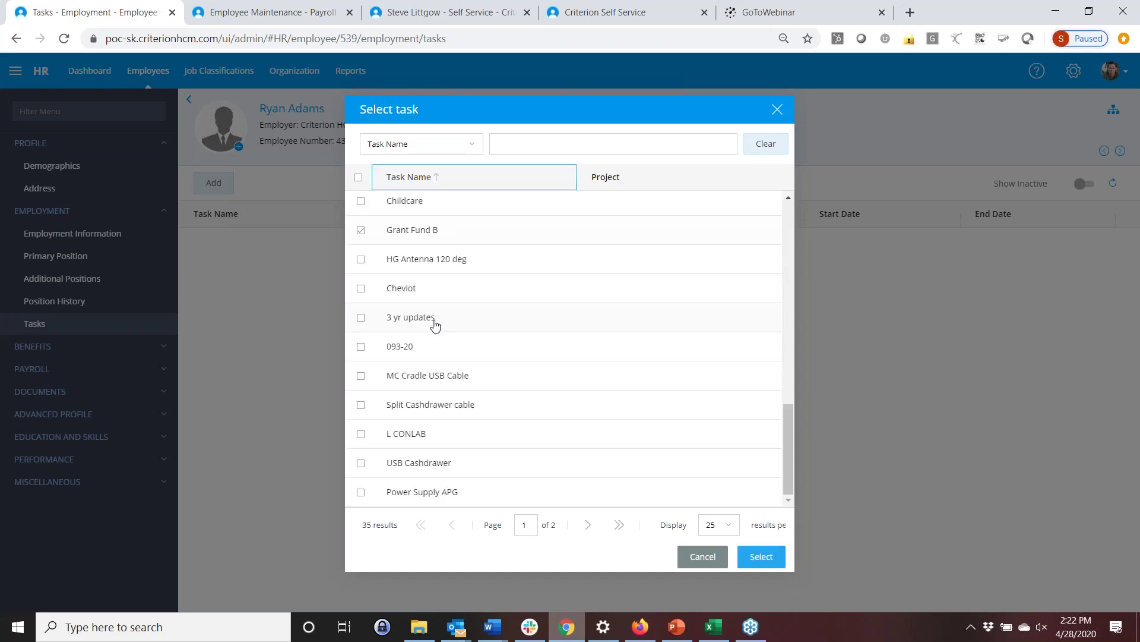
{"action": "scroll", "coordinate": [419, 262], "scroll_direction": "up", "scroll_amount": 1}
{"action": "left_click", "coordinate": [362, 278]}
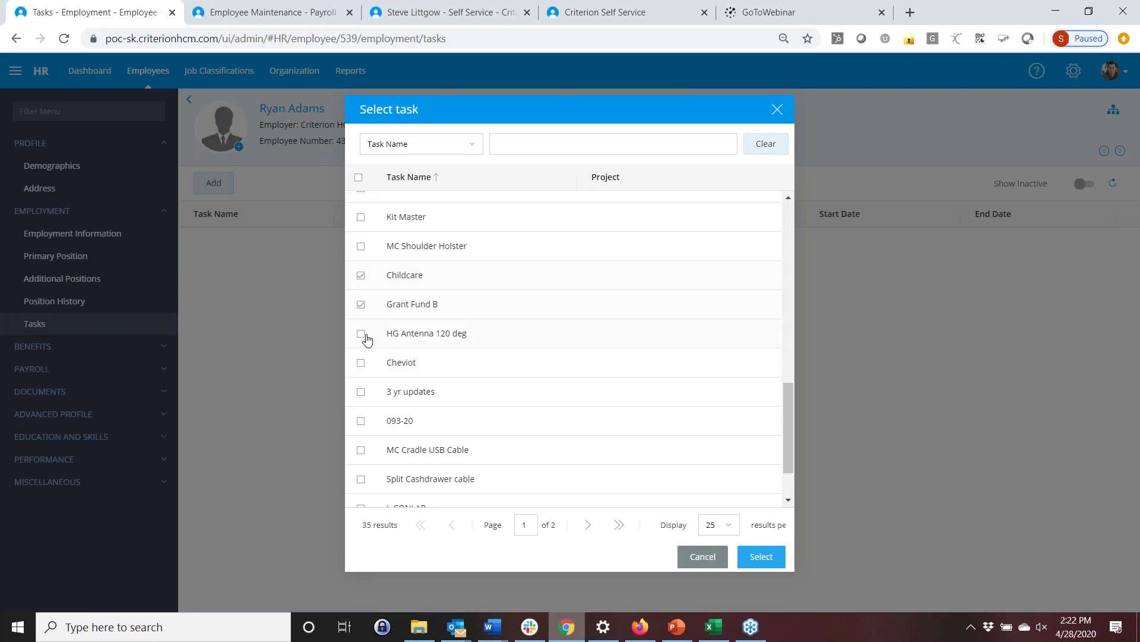
{"action": "left_click", "coordinate": [772, 561]}
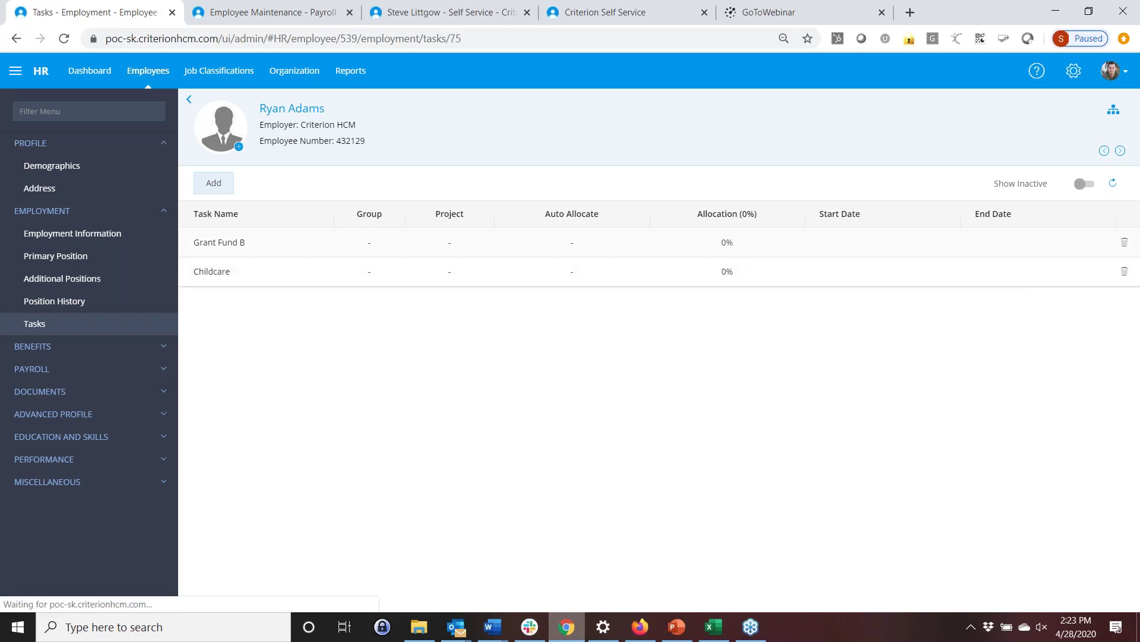
{"action": "left_click", "coordinate": [738, 243]}
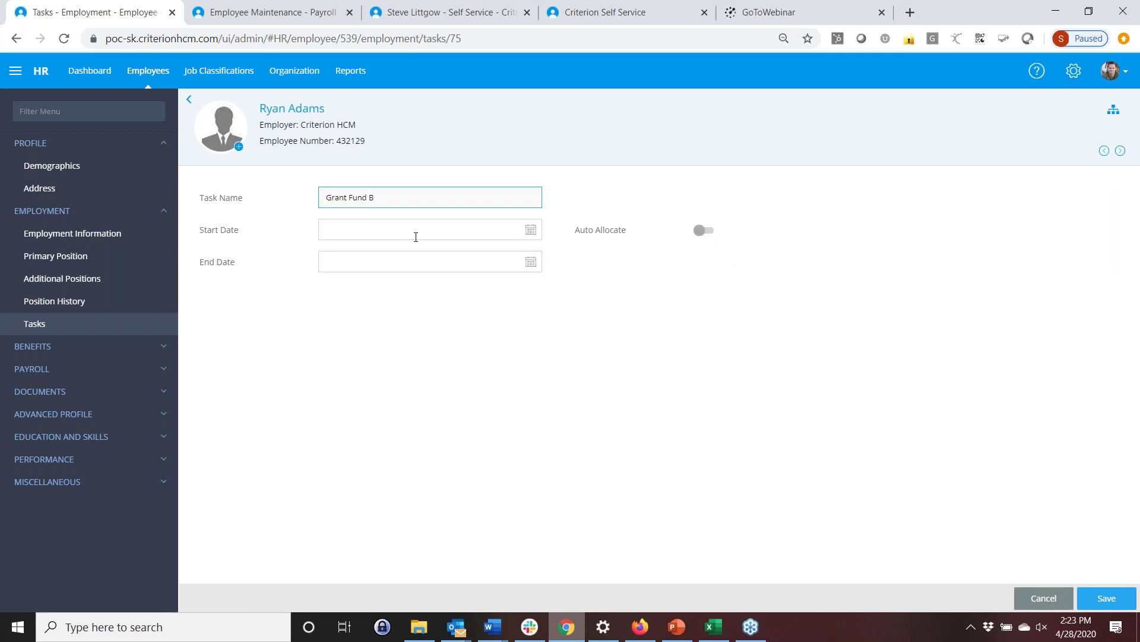
Set the start date of both Grant Fund B and Childcare to 04/27/2020.
{"action": "left_click", "coordinate": [531, 231]}
{"action": "left_click", "coordinate": [351, 369]}
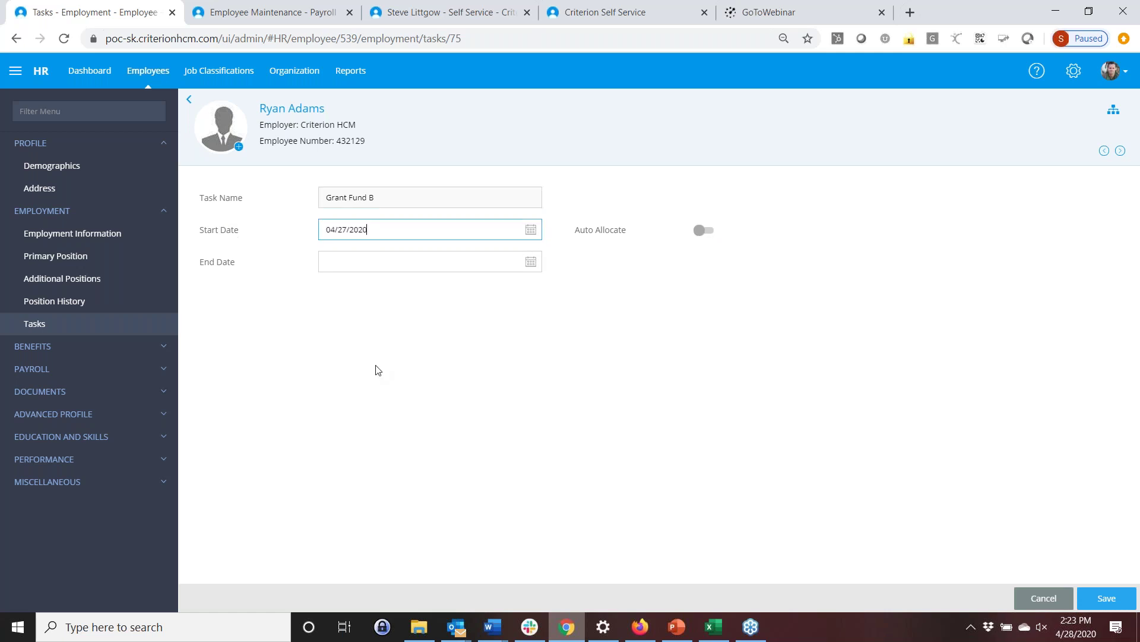
{"action": "left_click", "coordinate": [1096, 598]}
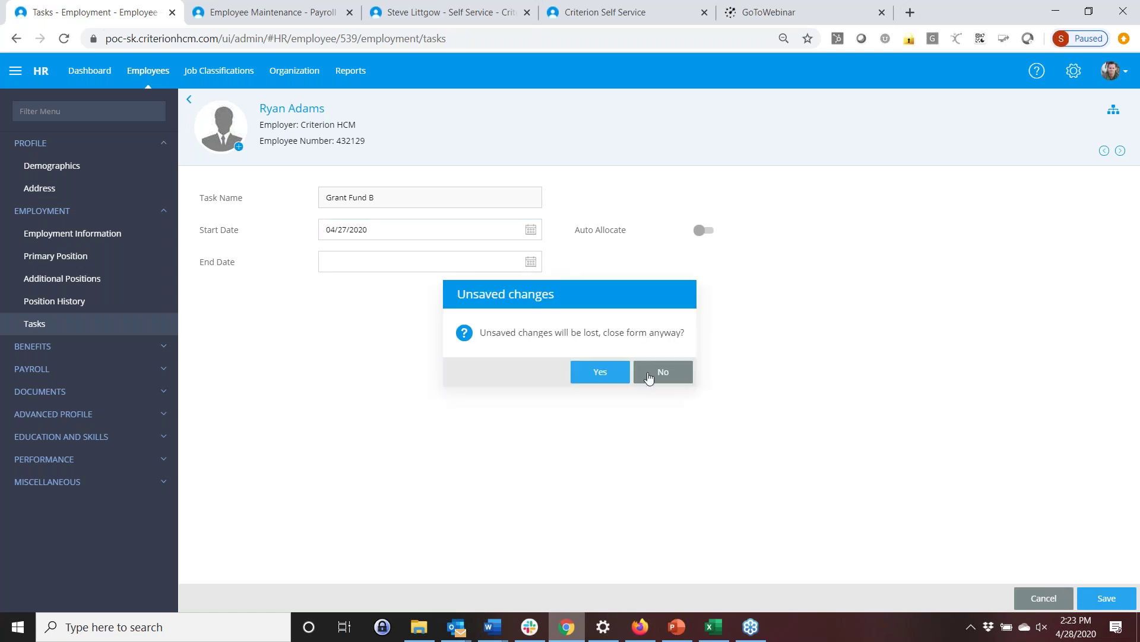
{"action": "left_click", "coordinate": [617, 378]}
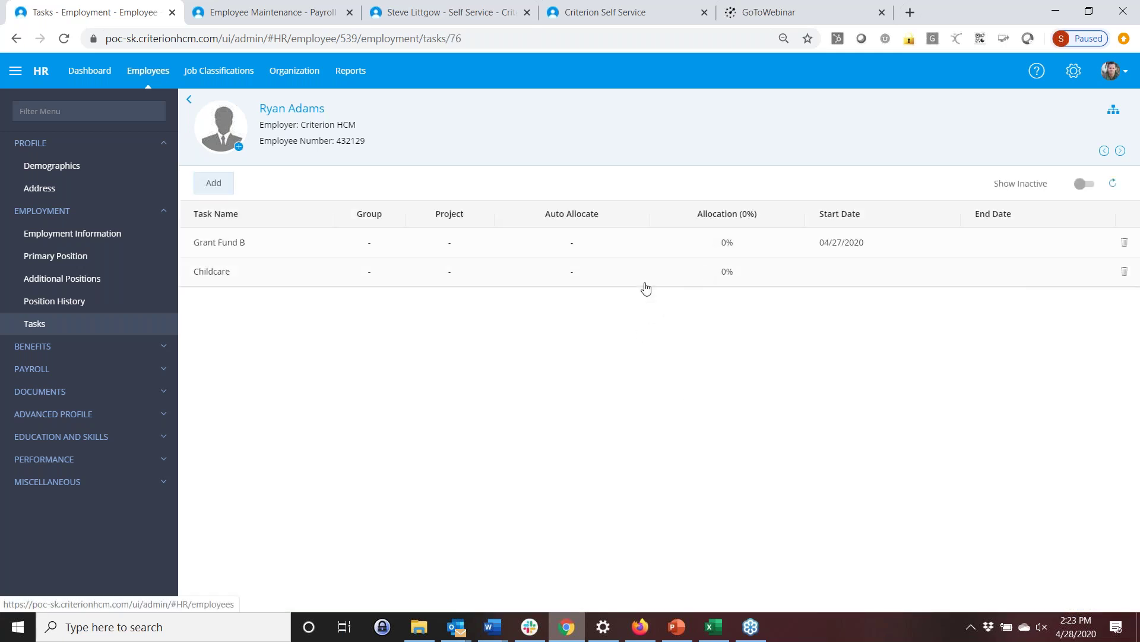
{"action": "left_click", "coordinate": [585, 278]}
{"action": "left_click", "coordinate": [530, 230]}
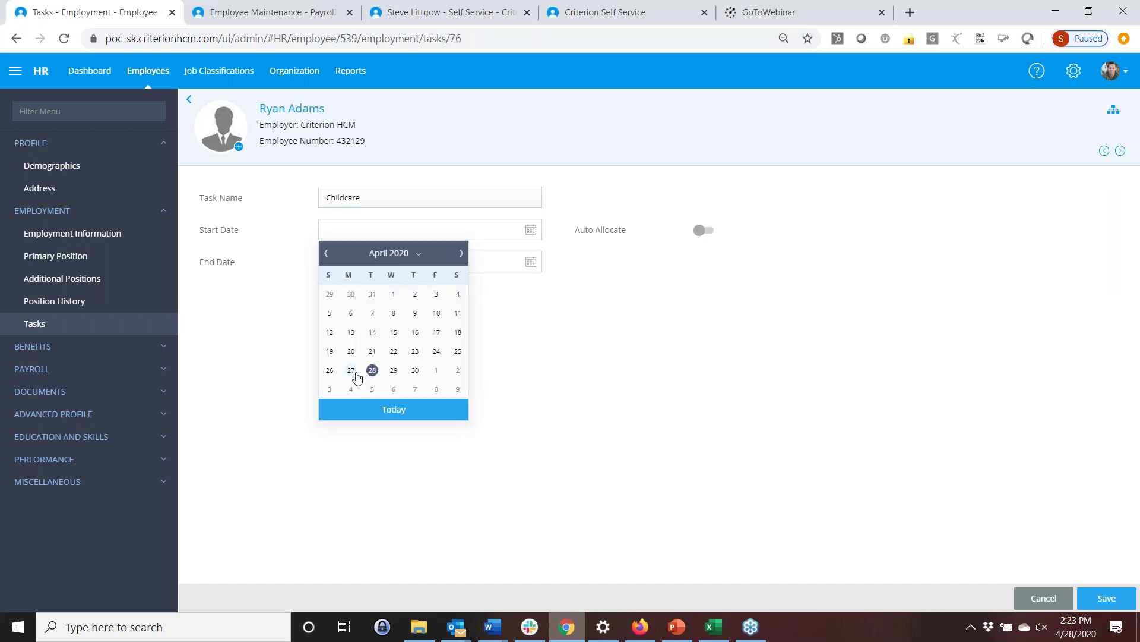
{"action": "left_click", "coordinate": [351, 370]}
{"action": "left_click", "coordinate": [1091, 594]}
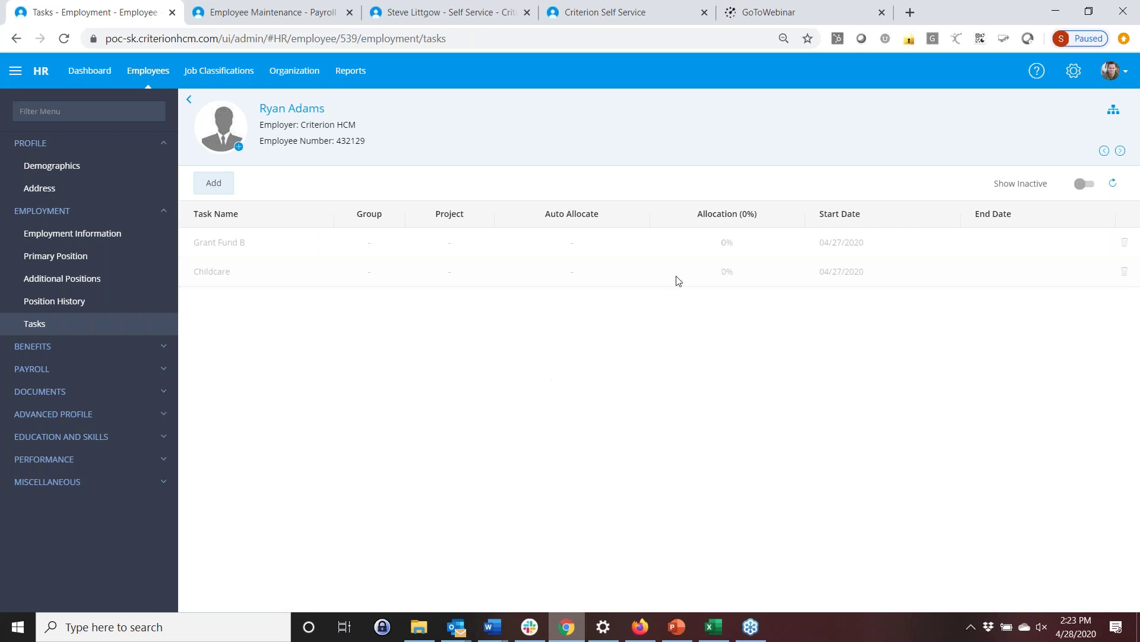
Auto-allocate Grant Fund B at 20% and Childcare at 80%, saving each.
{"action": "left_click", "coordinate": [728, 248]}
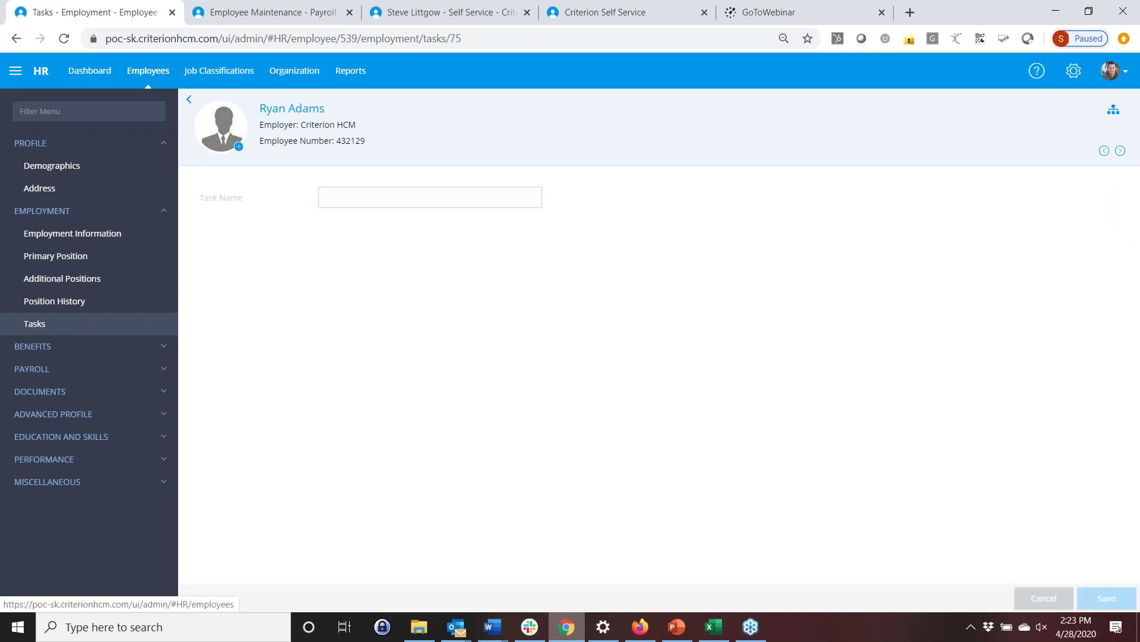
{"action": "left_click", "coordinate": [699, 231]}
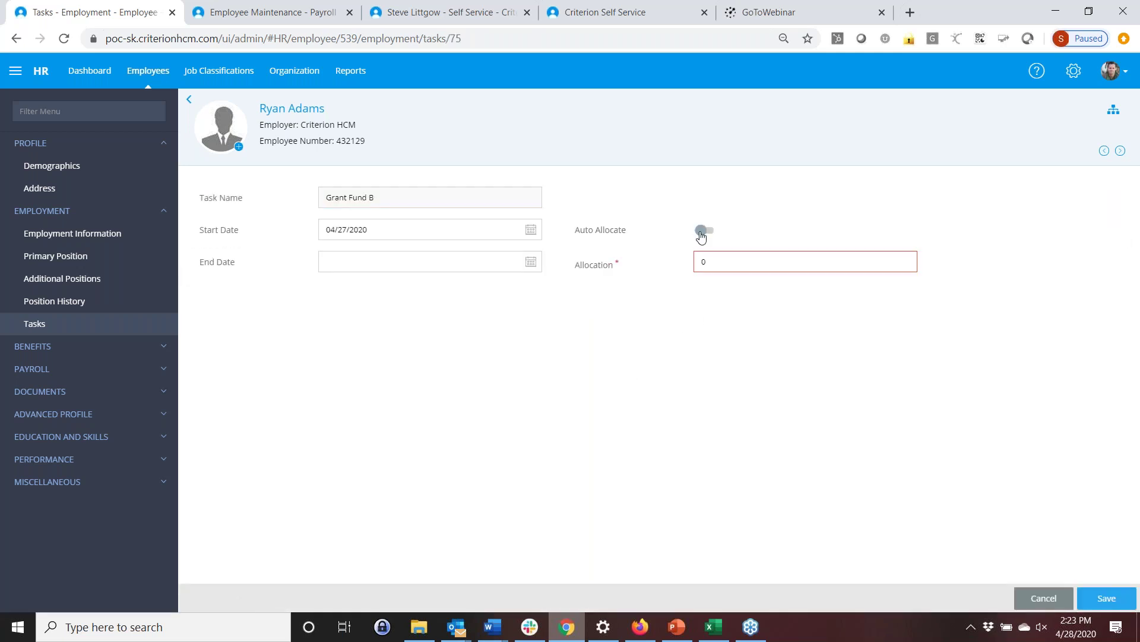
{"action": "left_click", "coordinate": [736, 264]}
{"action": "type", "text": "20"}
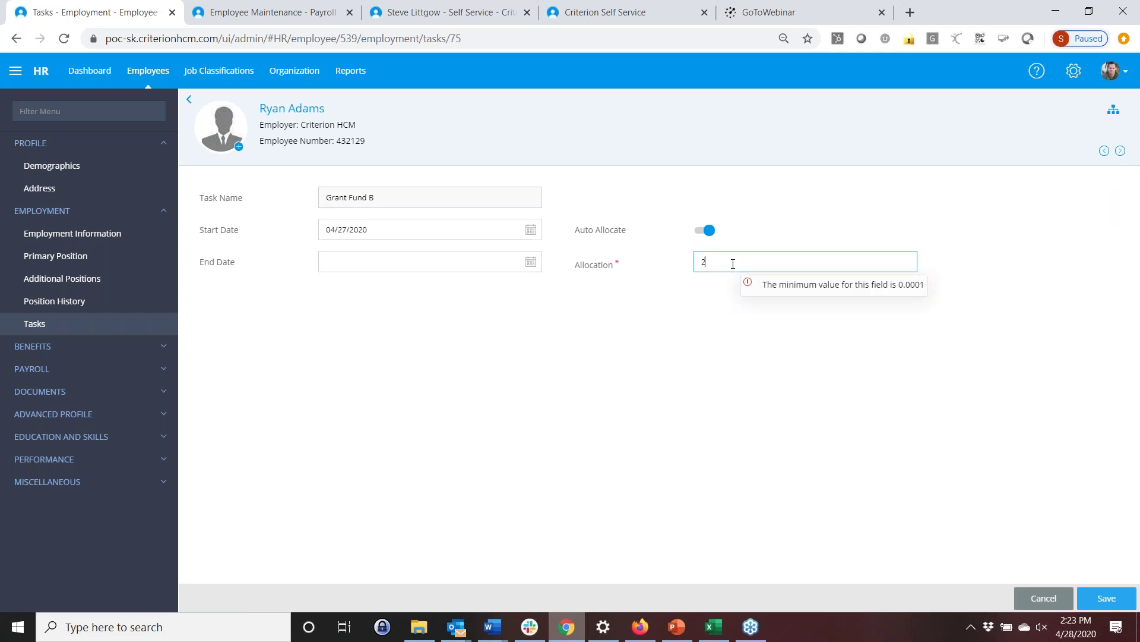
{"action": "left_click", "coordinate": [1098, 596]}
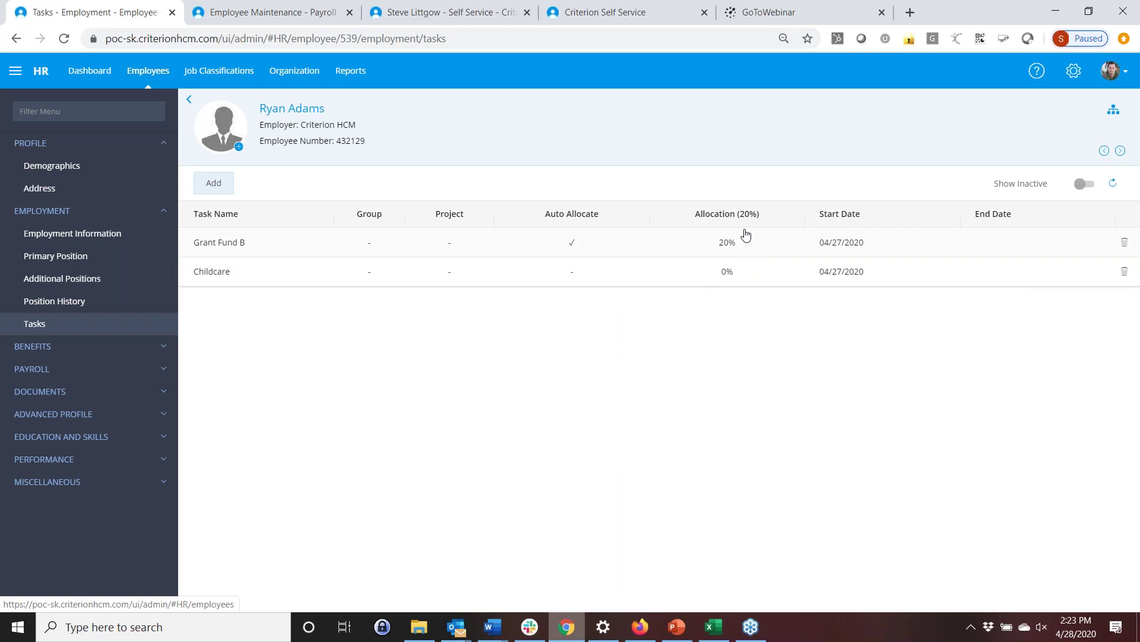
{"action": "left_click", "coordinate": [737, 281]}
{"action": "left_click", "coordinate": [705, 231]}
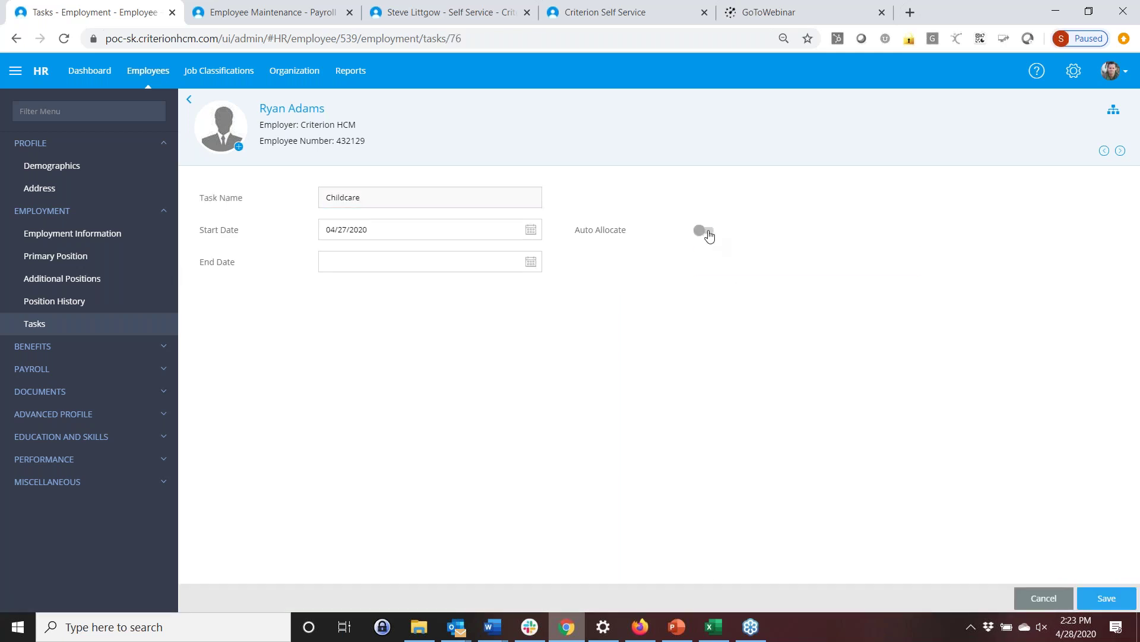
{"action": "type", "text": "80"}
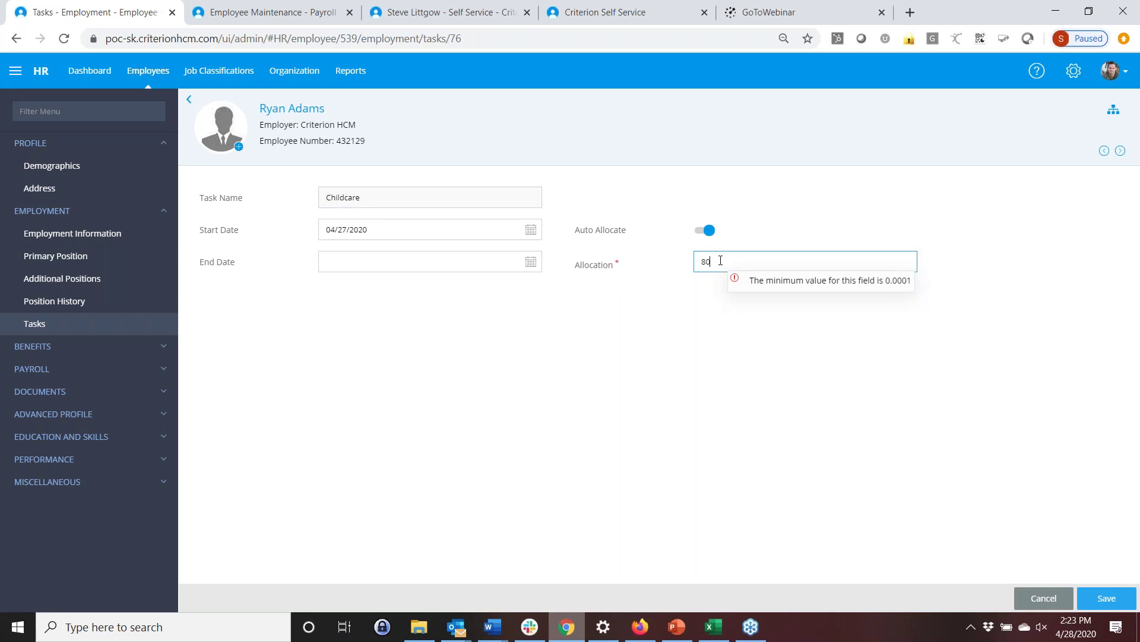
{"action": "left_click", "coordinate": [1111, 600]}
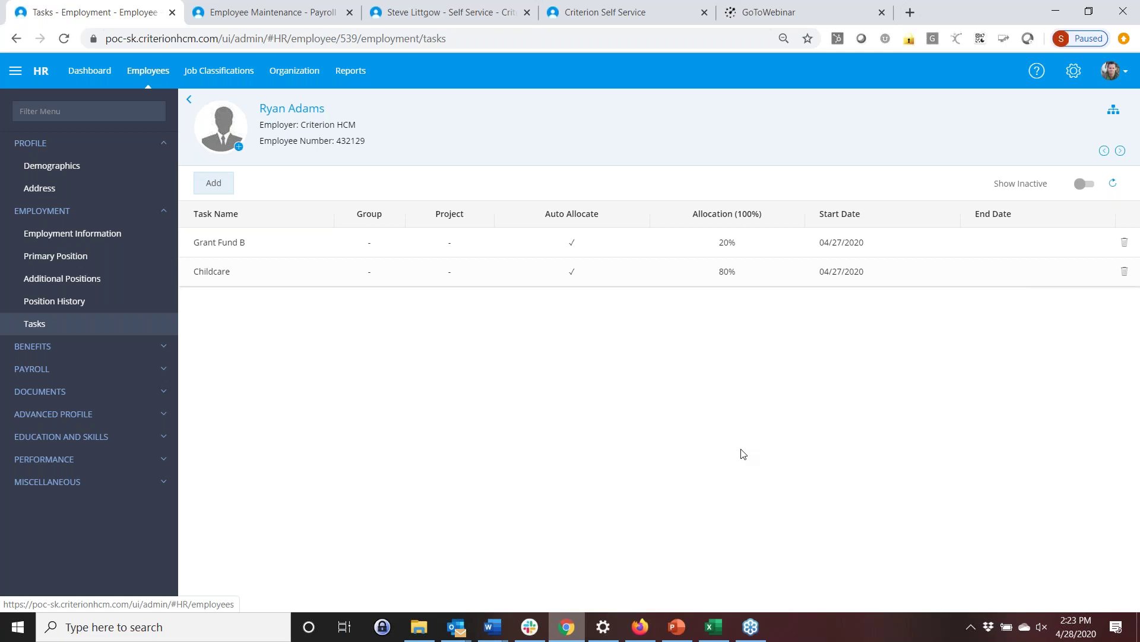
Collapse Employment and Profile, expand Payroll, and show the employee's Taxes page.
{"action": "left_click", "coordinate": [46, 210]}
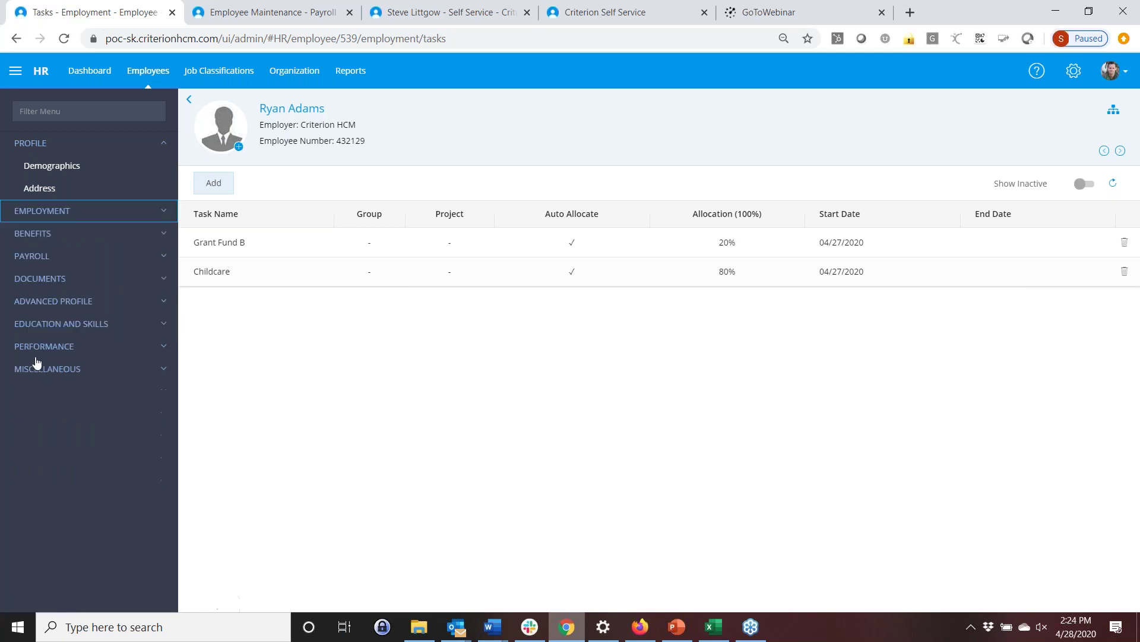
{"action": "left_click", "coordinate": [34, 255]}
{"action": "left_click", "coordinate": [24, 145]}
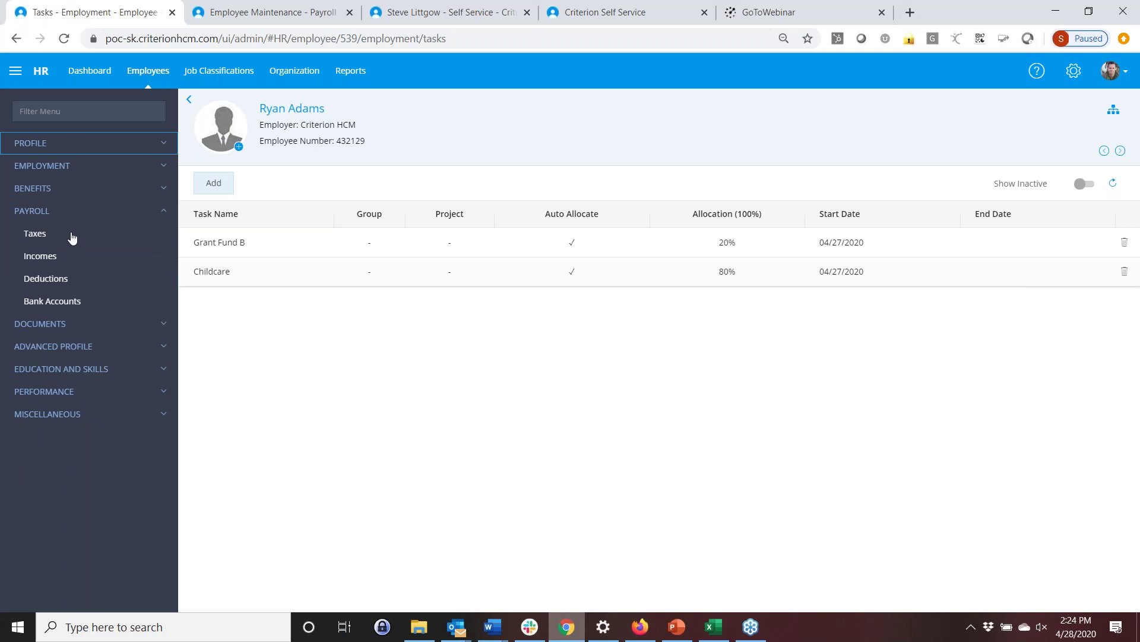
{"action": "left_click", "coordinate": [51, 235]}
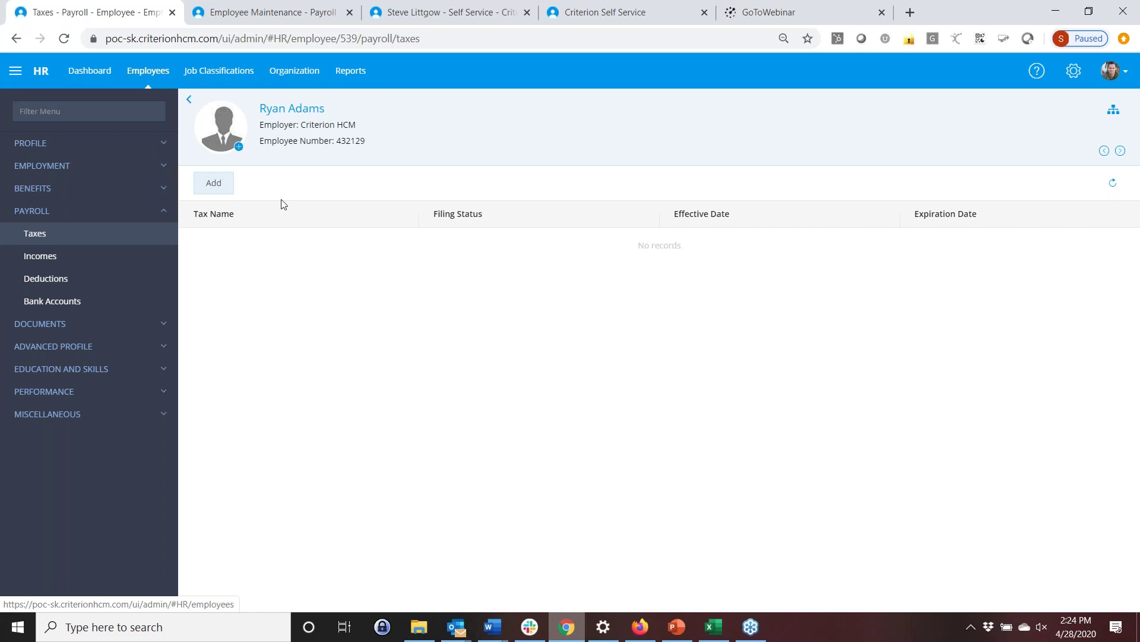
{"action": "left_click", "coordinate": [214, 185]}
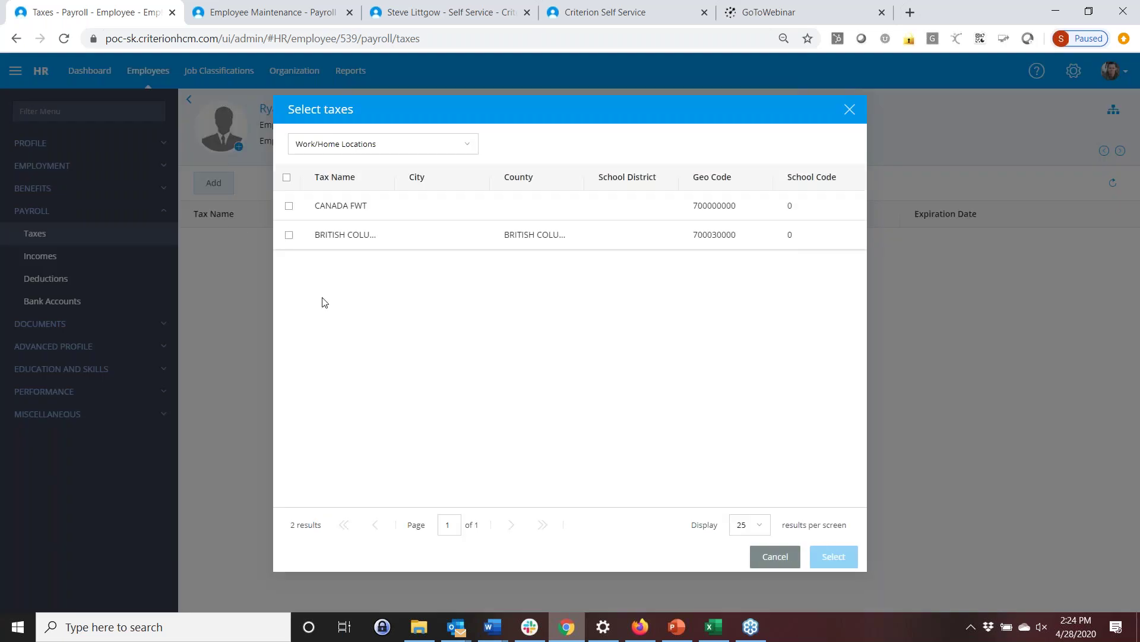
{"action": "left_click", "coordinate": [286, 181]}
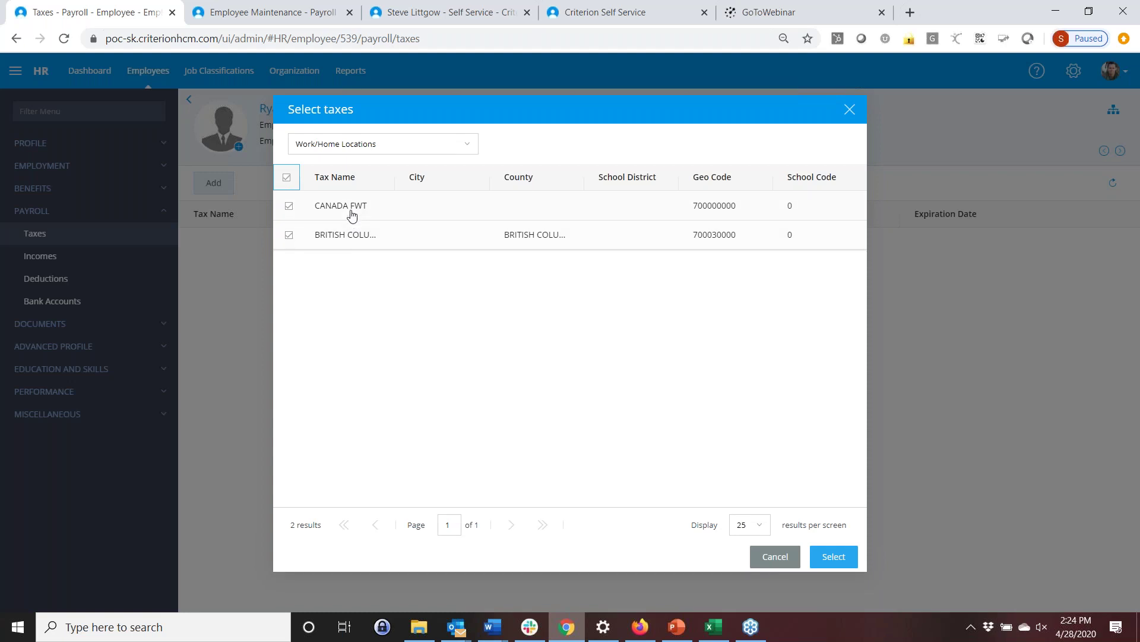
{"action": "left_click", "coordinate": [847, 561]}
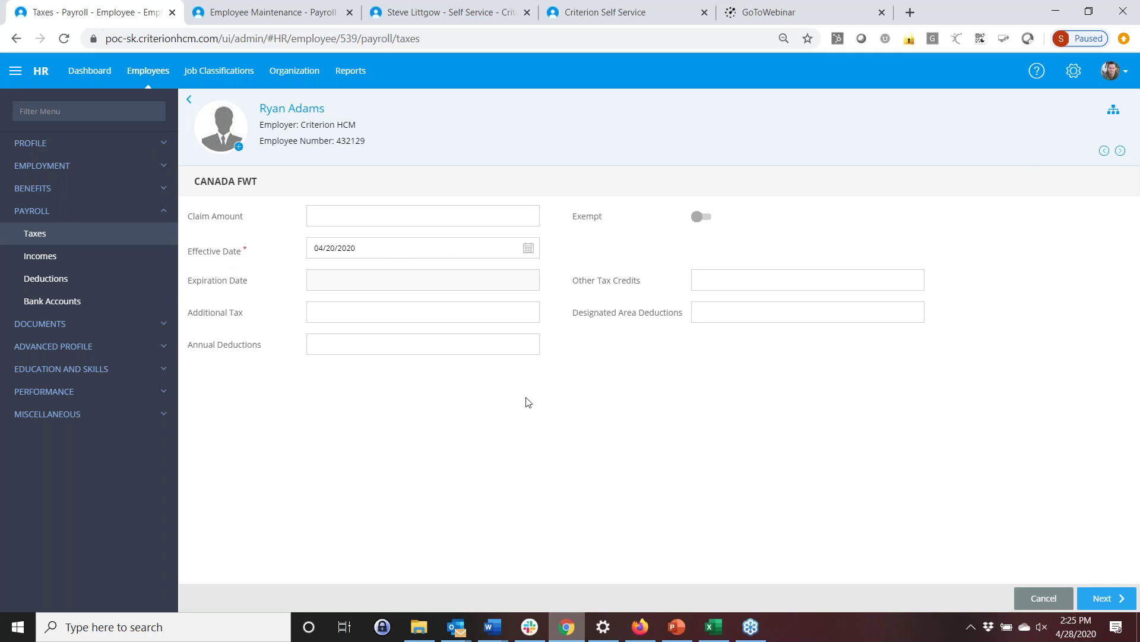
{"action": "left_click", "coordinate": [1043, 599]}
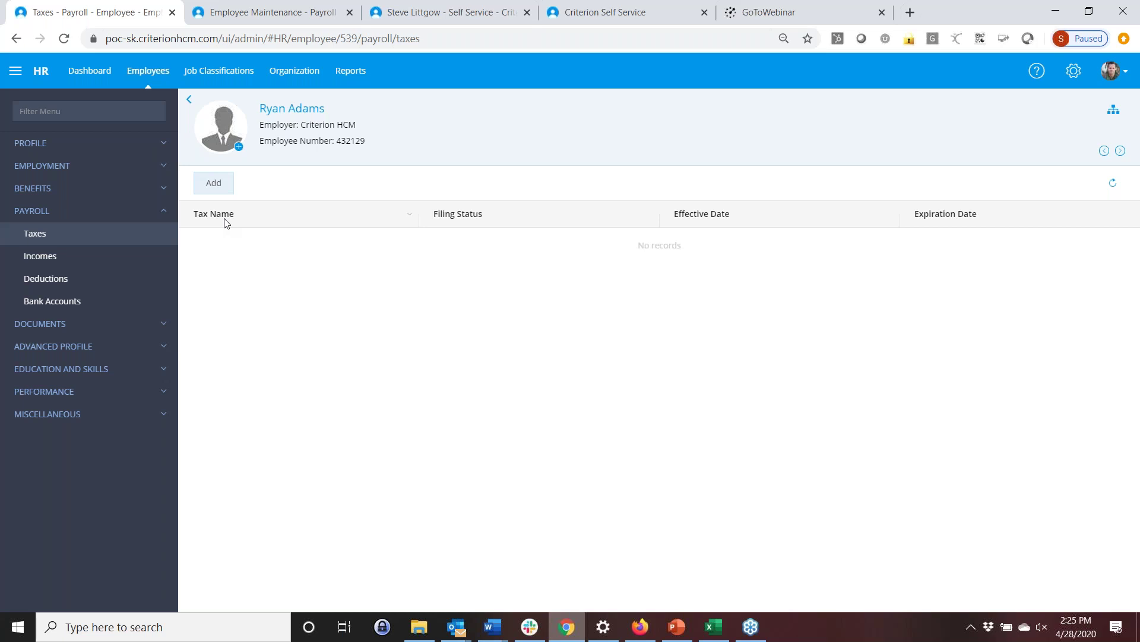
Review deductions, then start a new bank account and view the Deposit Type choices.
{"action": "left_click", "coordinate": [52, 279]}
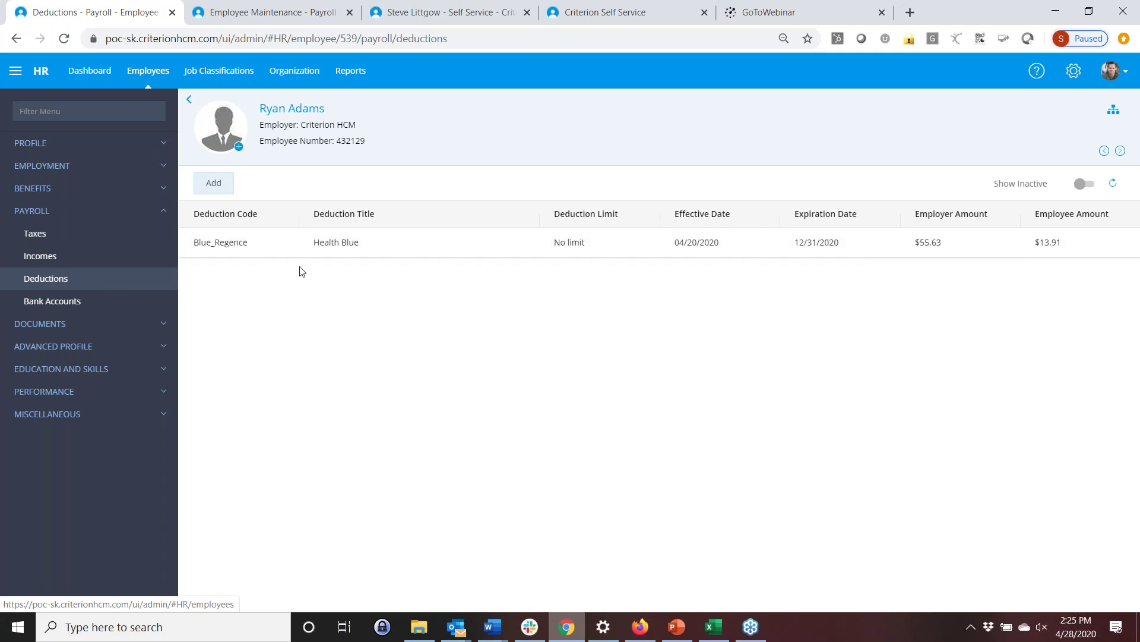
{"action": "left_click", "coordinate": [51, 303]}
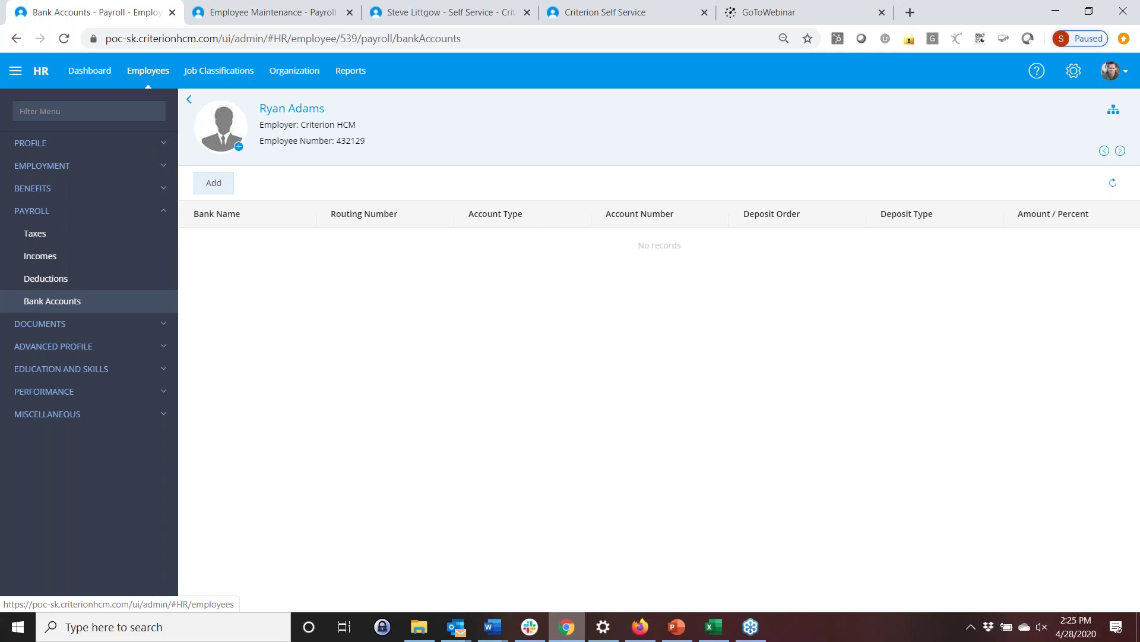
{"action": "left_click", "coordinate": [223, 182]}
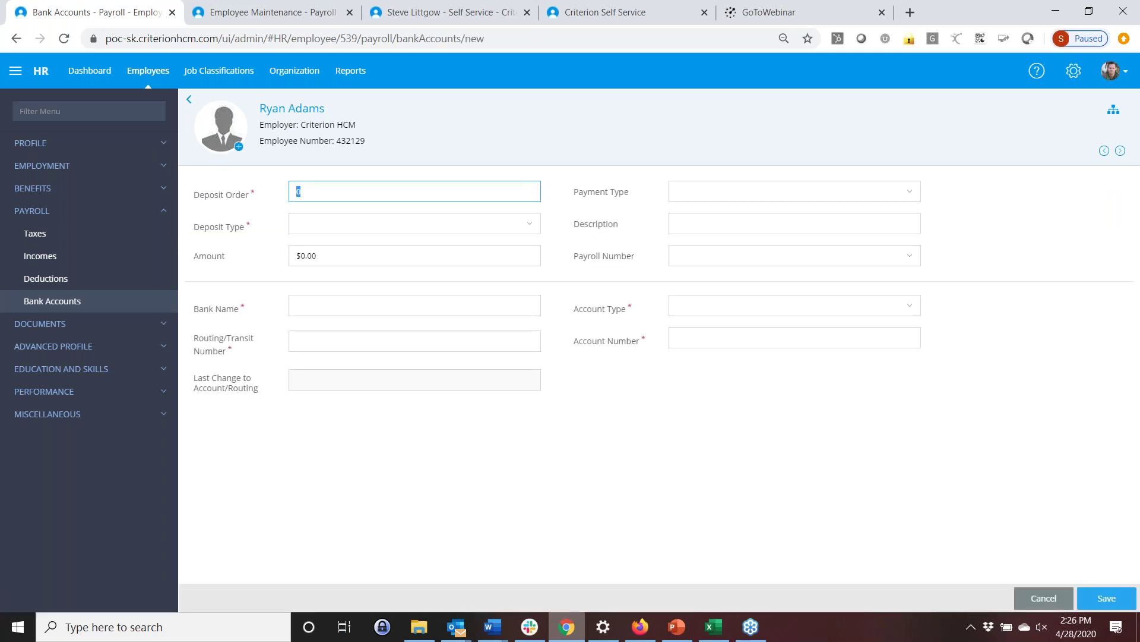
{"action": "left_click", "coordinate": [527, 227]}
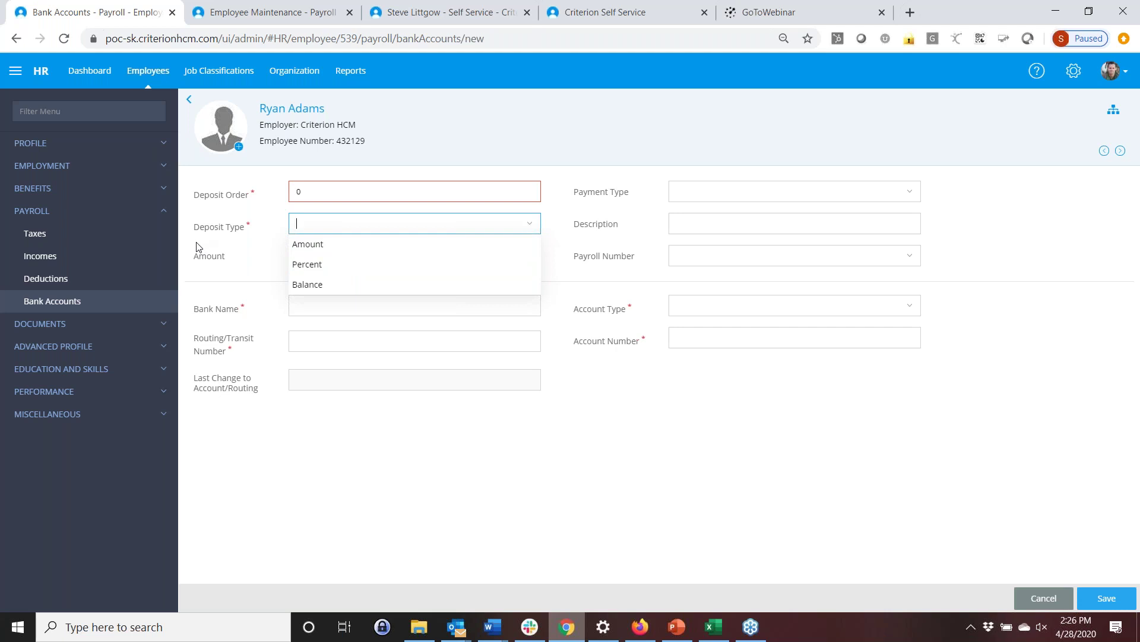
{"action": "left_click", "coordinate": [46, 215]}
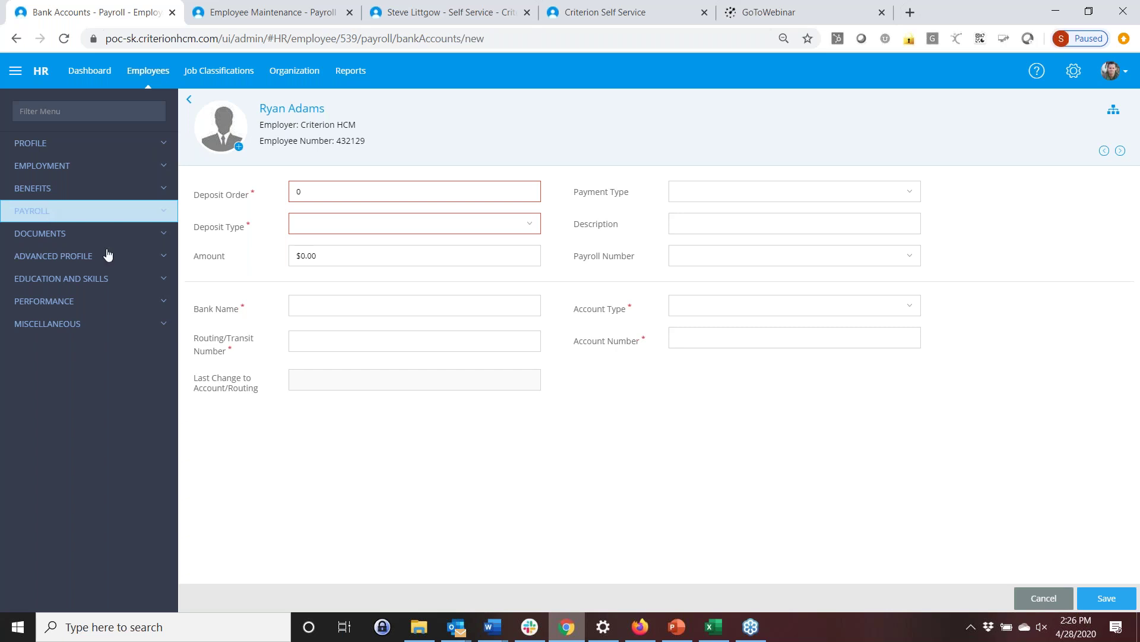
Sign in to Criterion Self Service with the employee's password and decline Firefox's save-login offer.
{"action": "left_click", "coordinate": [641, 627]}
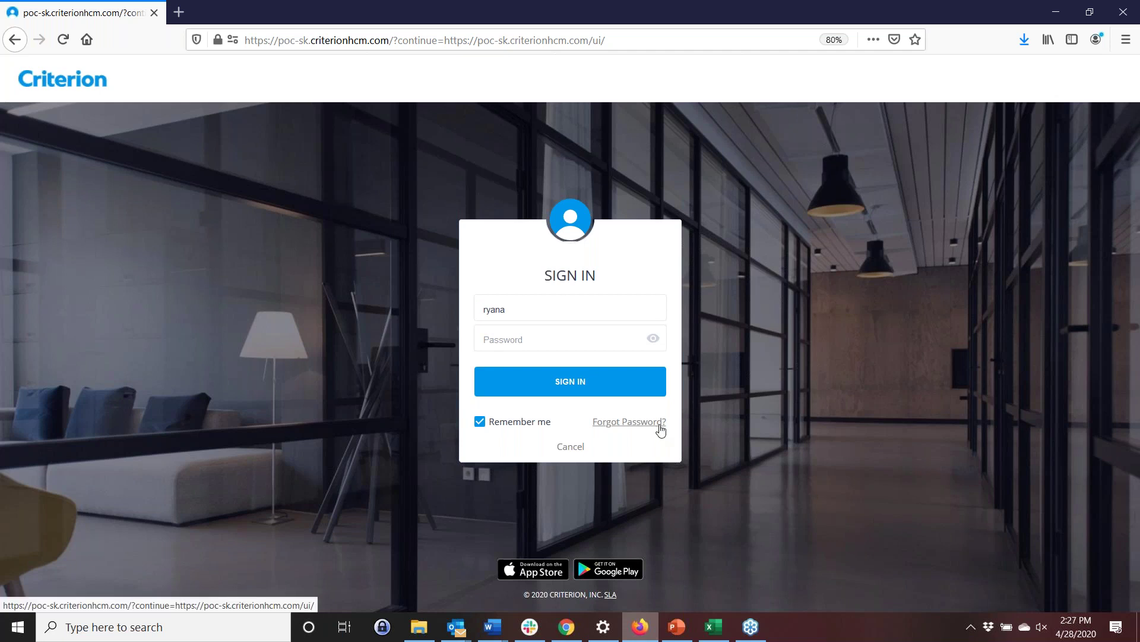
{"action": "left_click", "coordinate": [568, 345]}
{"action": "type", "text": "•••••••"}
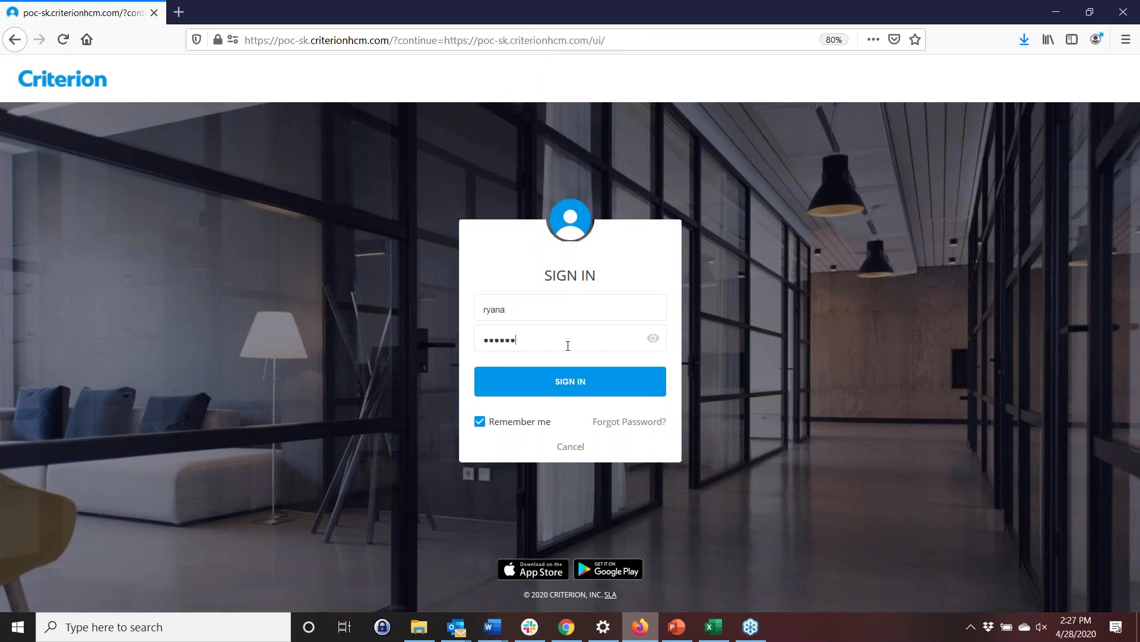
{"action": "type", "text": "•••"}
{"action": "left_click", "coordinate": [556, 383]}
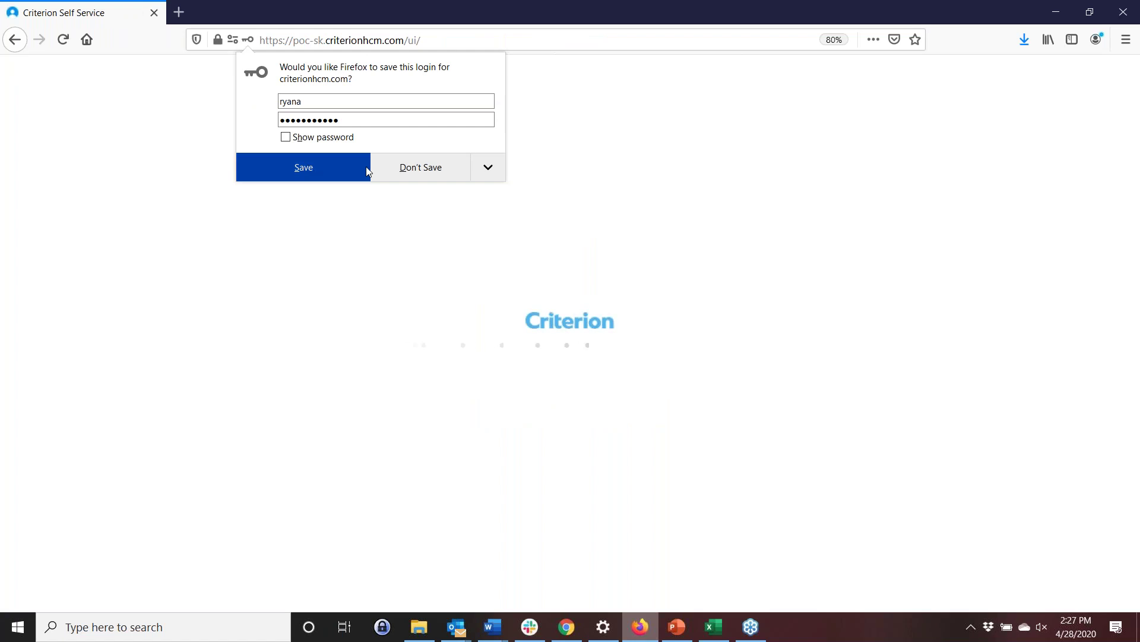
{"action": "left_click", "coordinate": [351, 170]}
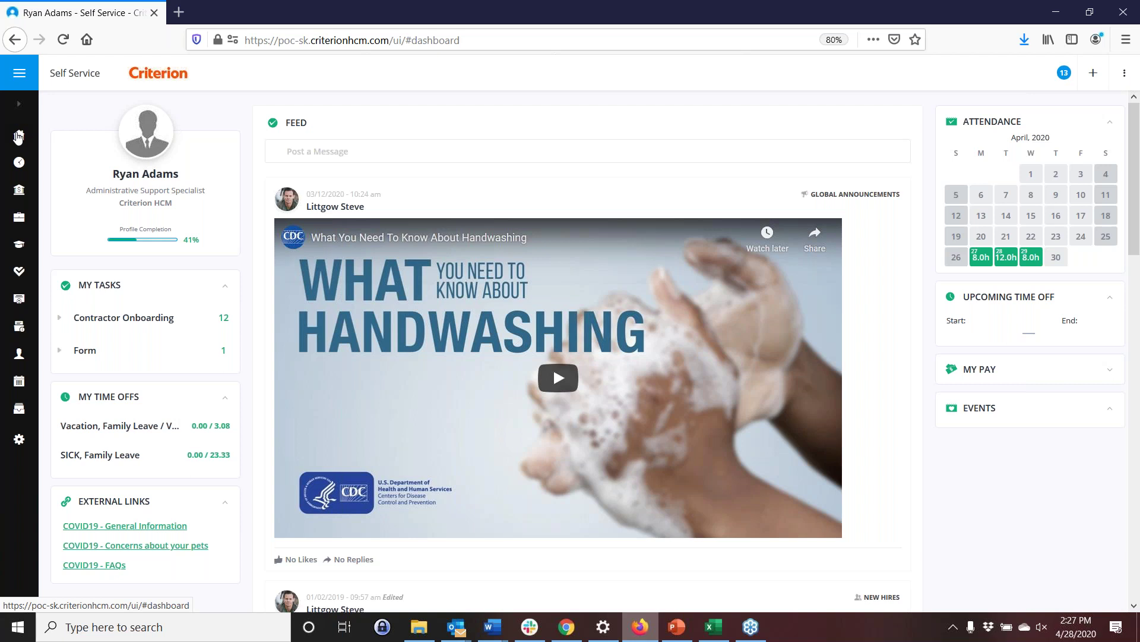
Open Pay > Taxes, cancel adding a tax, then go to the My Timesheets list.
{"action": "mouse_move", "coordinate": [18, 164]}
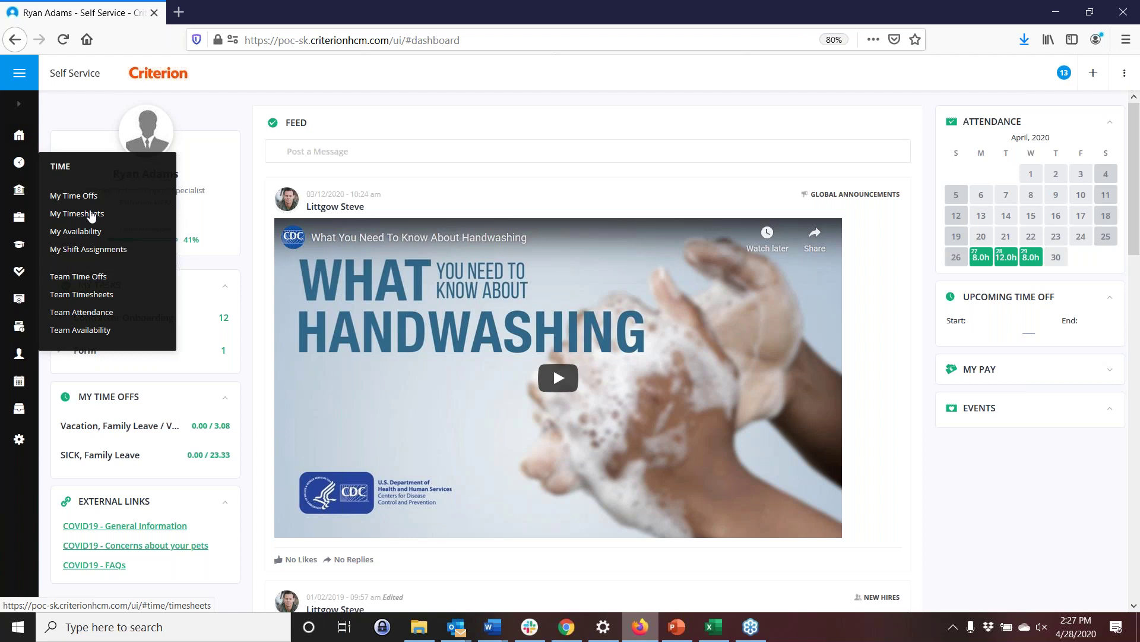
{"action": "mouse_move", "coordinate": [21, 196]}
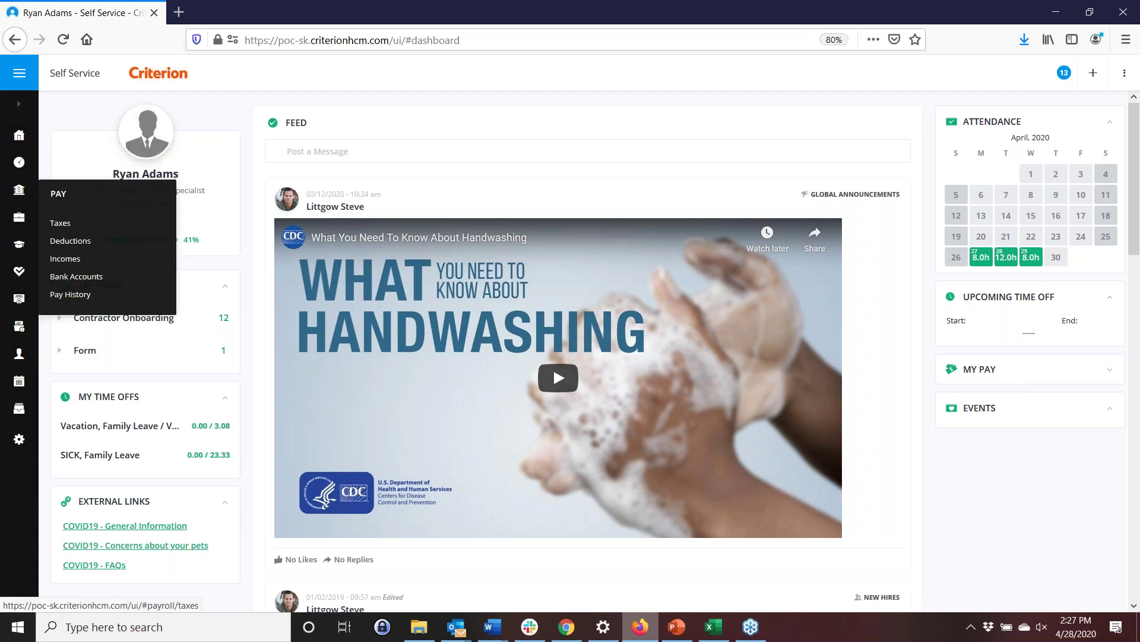
{"action": "left_click", "coordinate": [60, 223]}
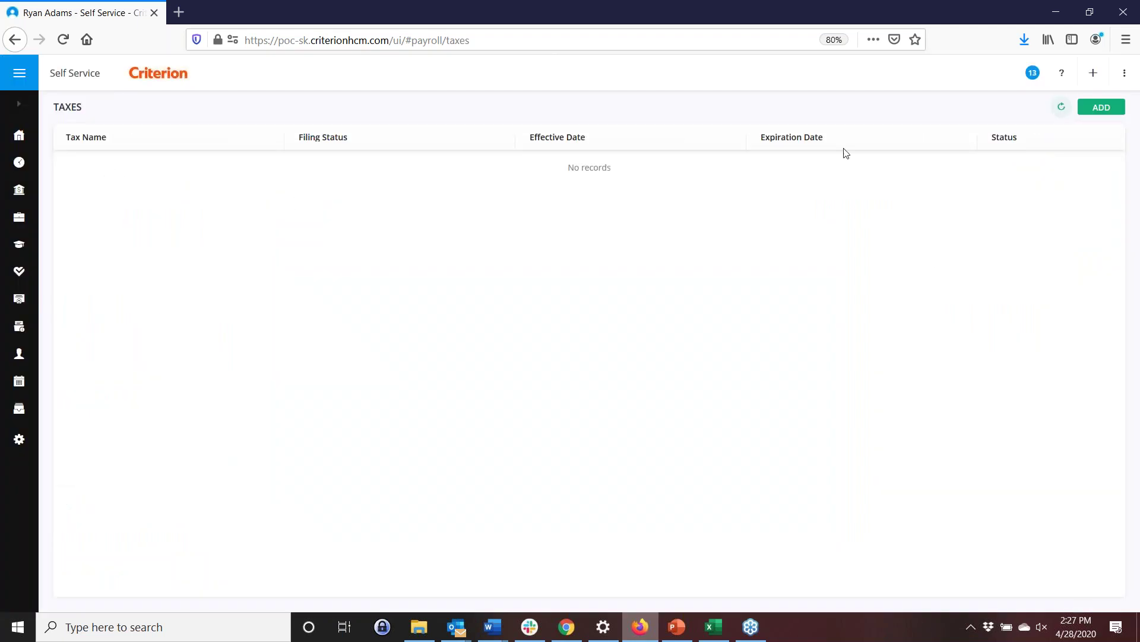
{"action": "left_click", "coordinate": [1100, 109]}
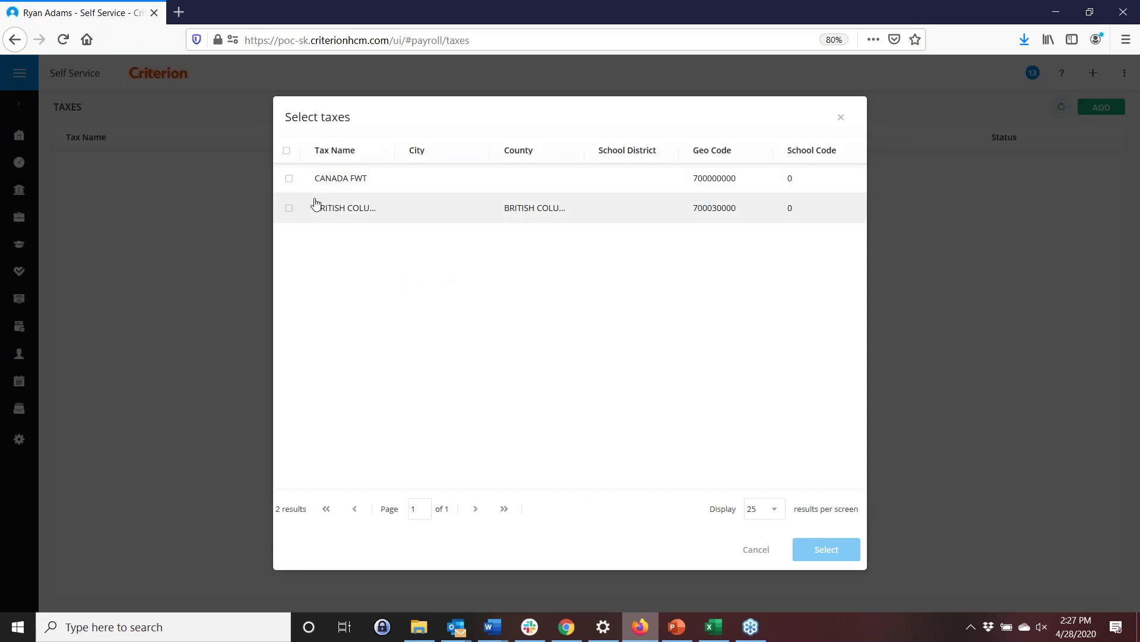
{"action": "left_click", "coordinate": [762, 551]}
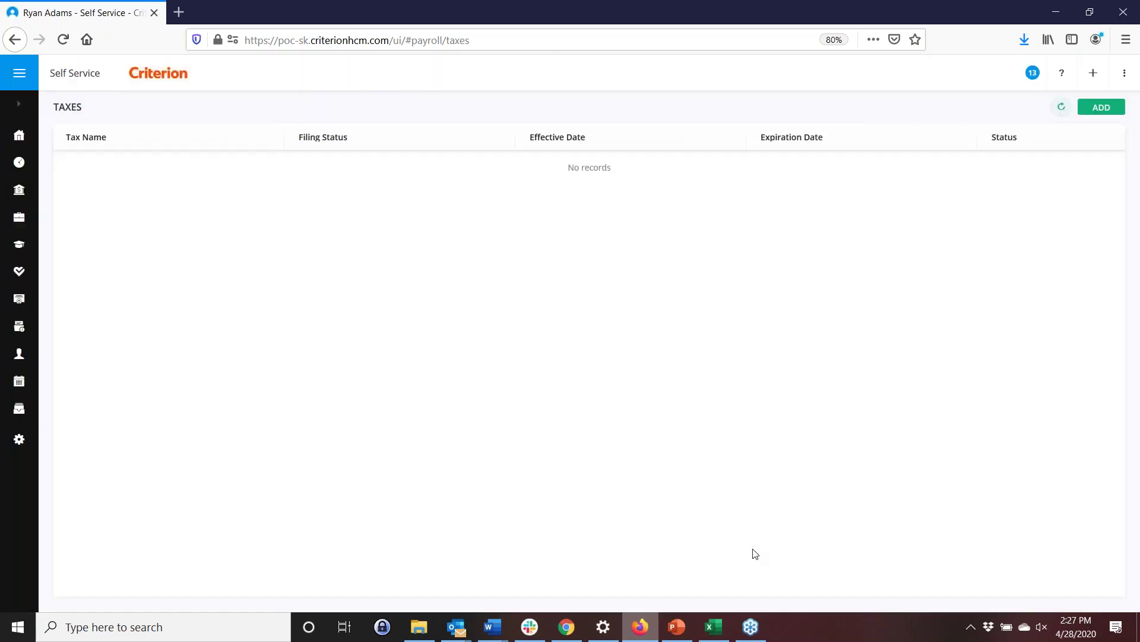
{"action": "mouse_move", "coordinate": [20, 189]}
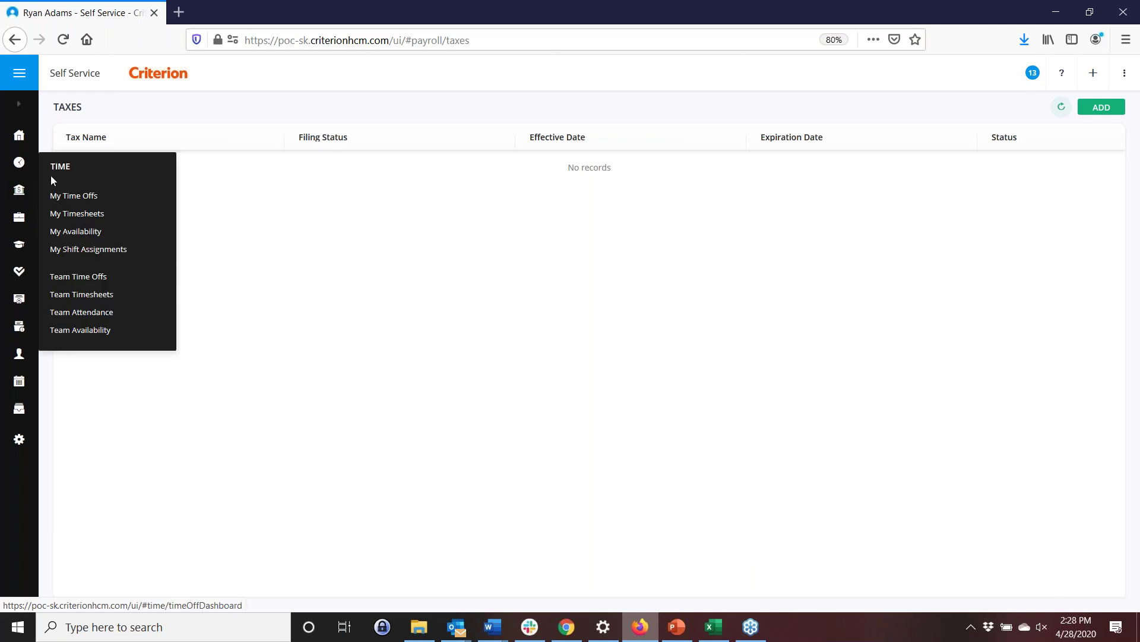
{"action": "left_click", "coordinate": [105, 216]}
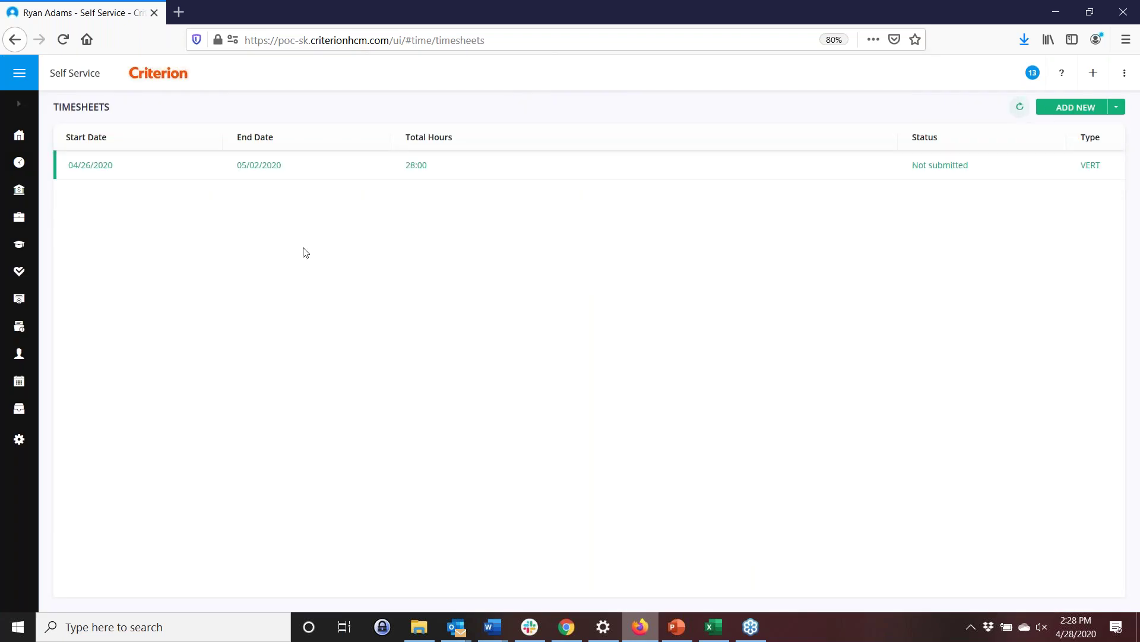
Open the 04/26–05/02 timesheet and add a 04/30 entry from 7:00 AM to 3:00 PM.
{"action": "left_click", "coordinate": [362, 174]}
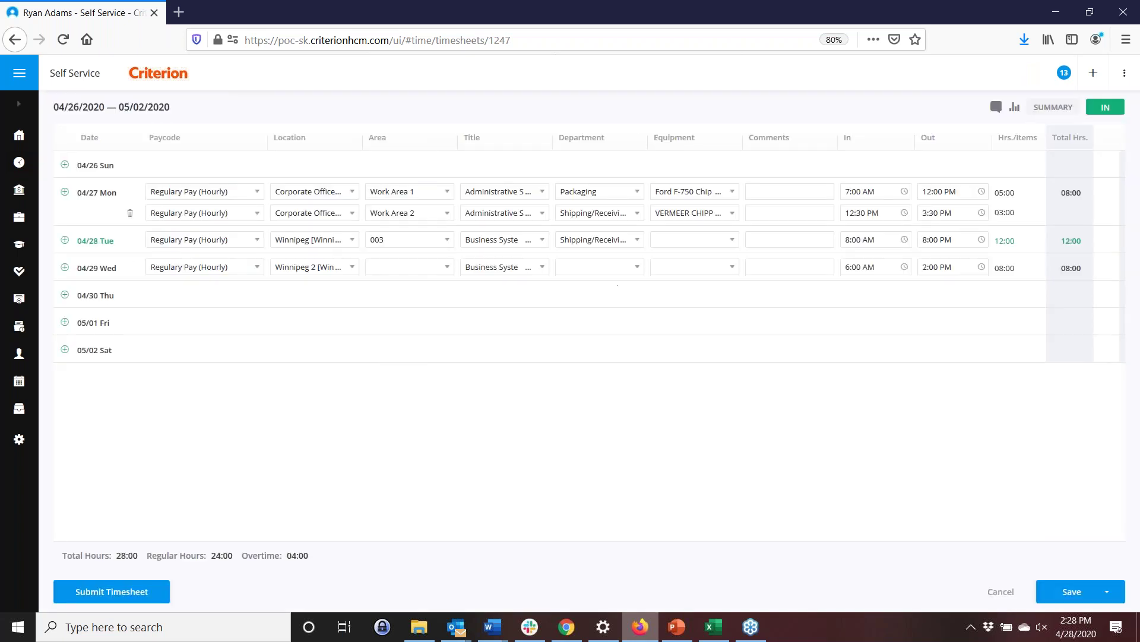
{"action": "left_click", "coordinate": [65, 295]}
{"action": "left_click", "coordinate": [856, 295]}
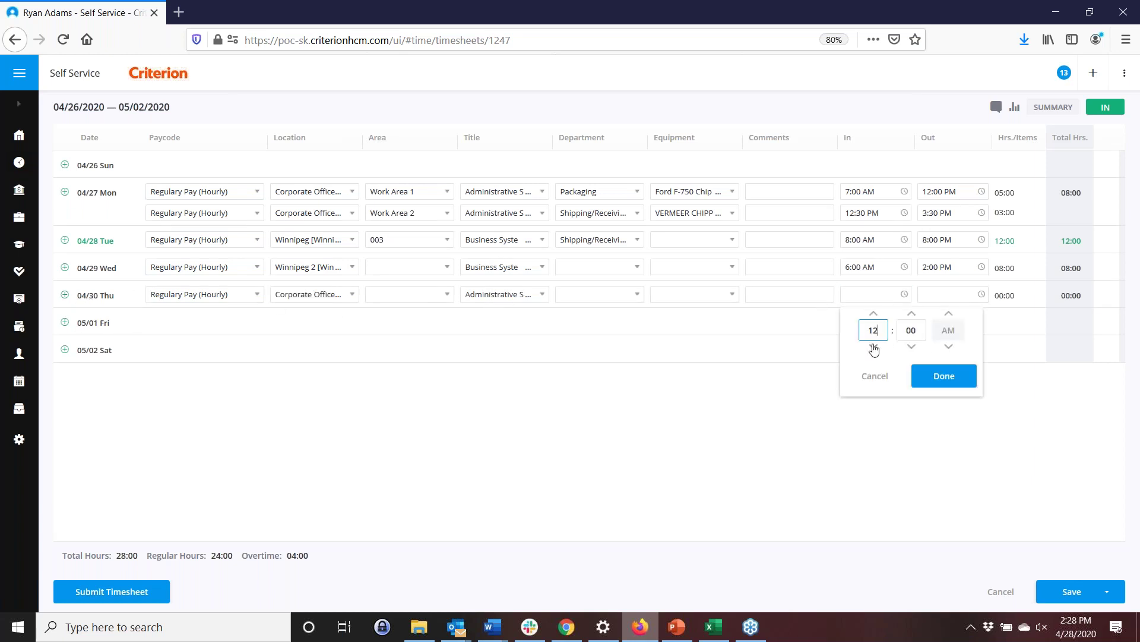
{"action": "double_click", "coordinate": [875, 332]}
{"action": "type", "text": "07"}
{"action": "left_click", "coordinate": [926, 375]}
{"action": "left_click", "coordinate": [947, 296]}
{"action": "left_click", "coordinate": [939, 295]}
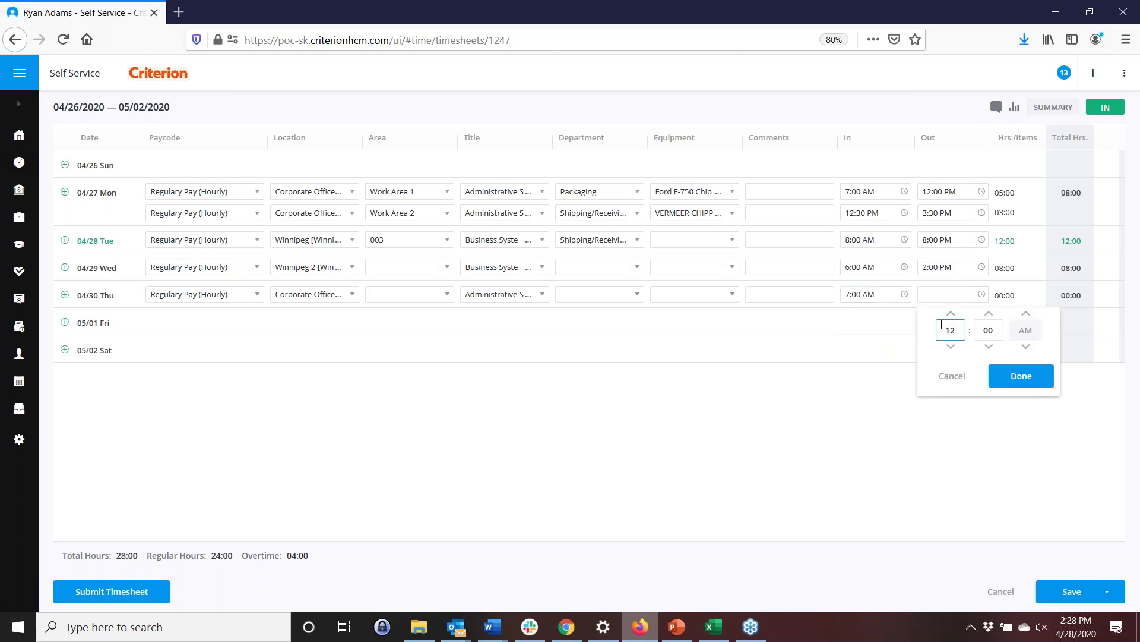
{"action": "double_click", "coordinate": [951, 330]}
{"action": "type", "text": "03"}
{"action": "left_click", "coordinate": [1026, 346]}
{"action": "left_click", "coordinate": [1020, 378]}
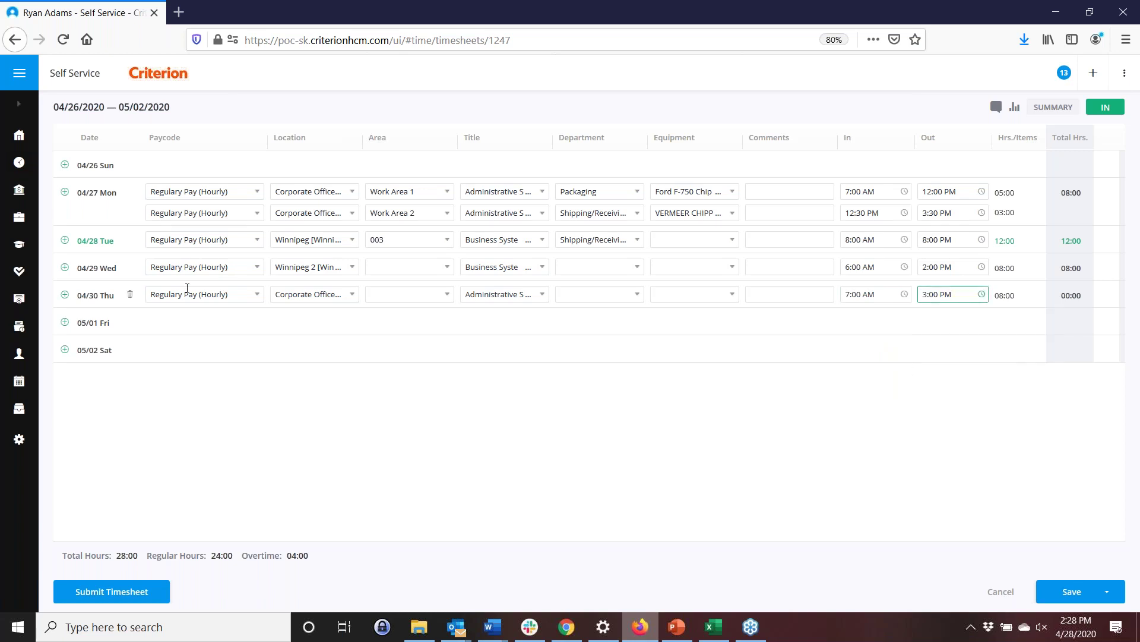
Set the 04/30 entry to Winnipeg, area 003, Warehouse and submit the timesheet.
{"action": "left_click", "coordinate": [357, 293]}
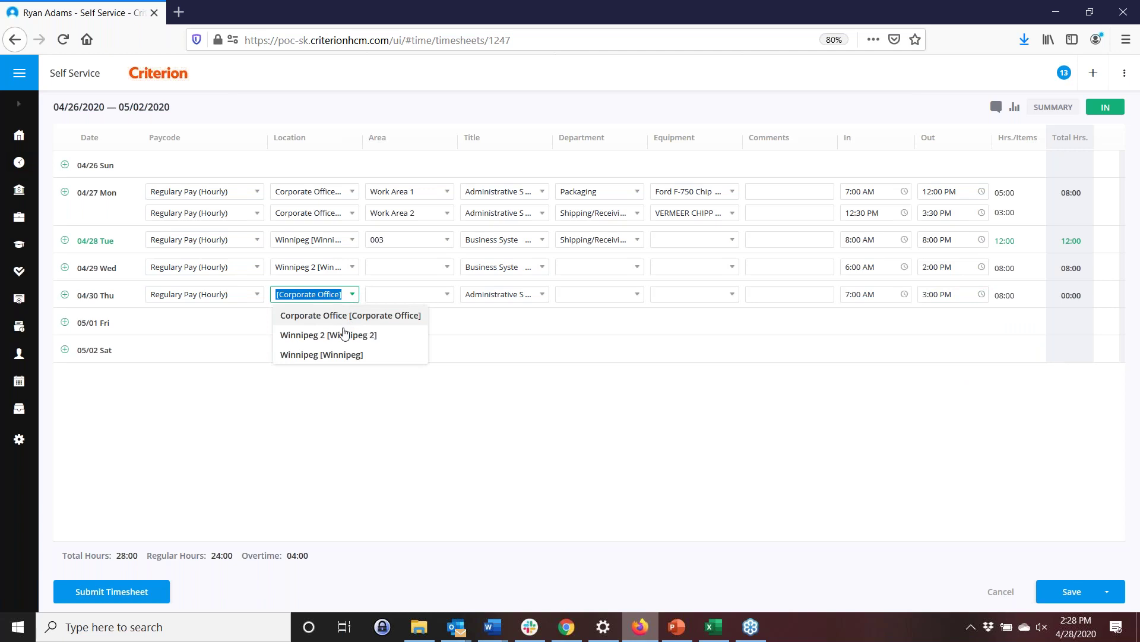
{"action": "left_click", "coordinate": [348, 335]}
{"action": "left_click", "coordinate": [411, 297]}
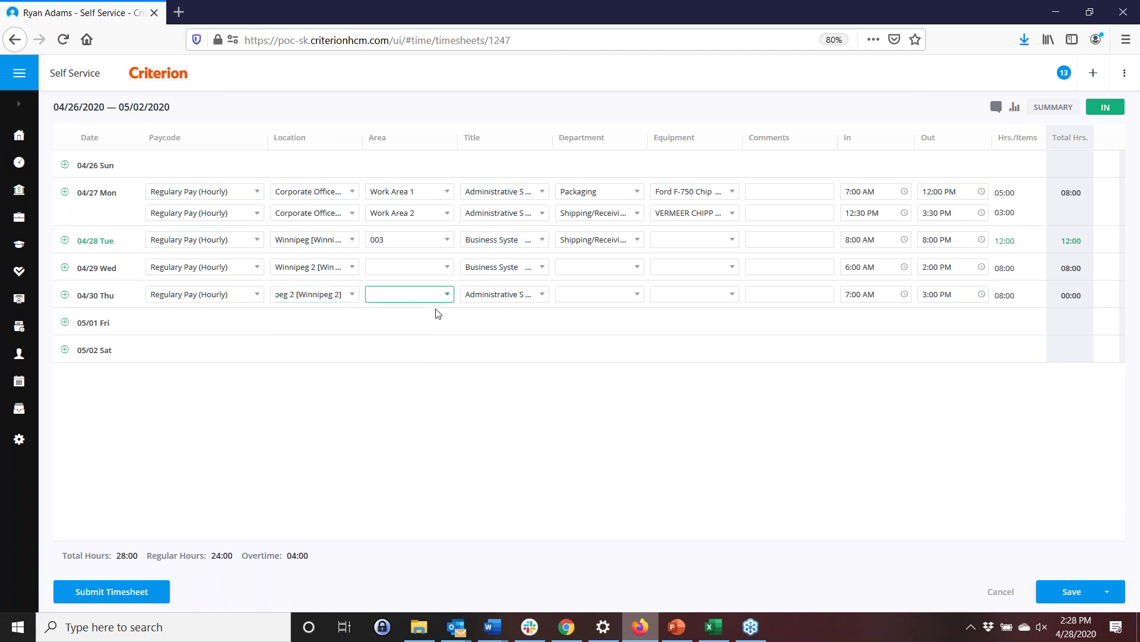
{"action": "left_click", "coordinate": [351, 299]}
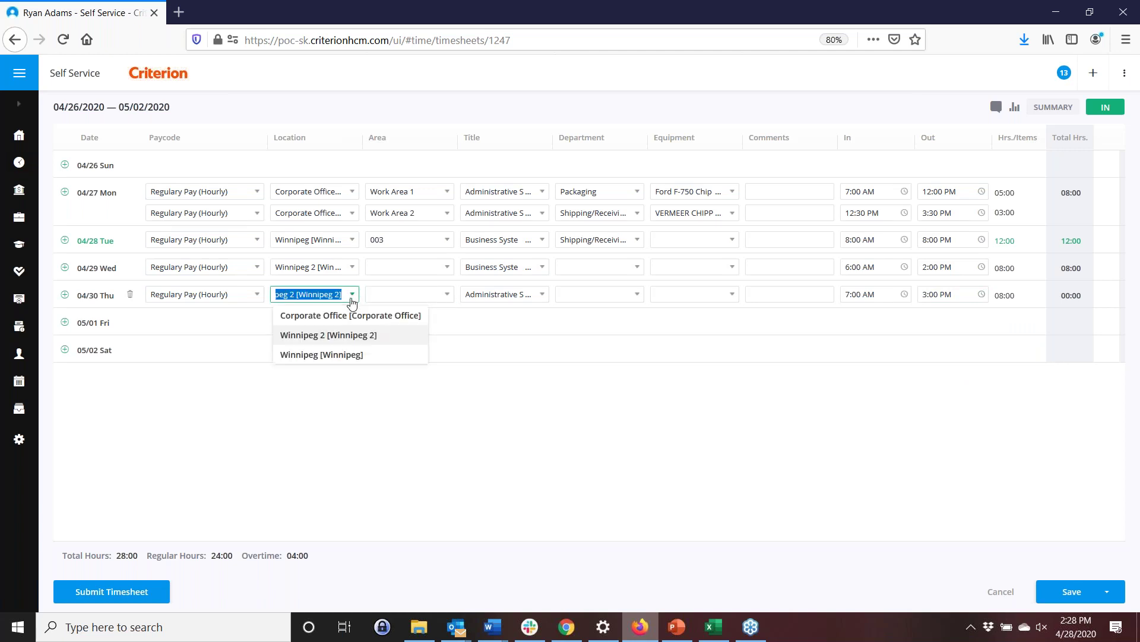
{"action": "left_click", "coordinate": [338, 354]}
{"action": "left_click", "coordinate": [446, 295]}
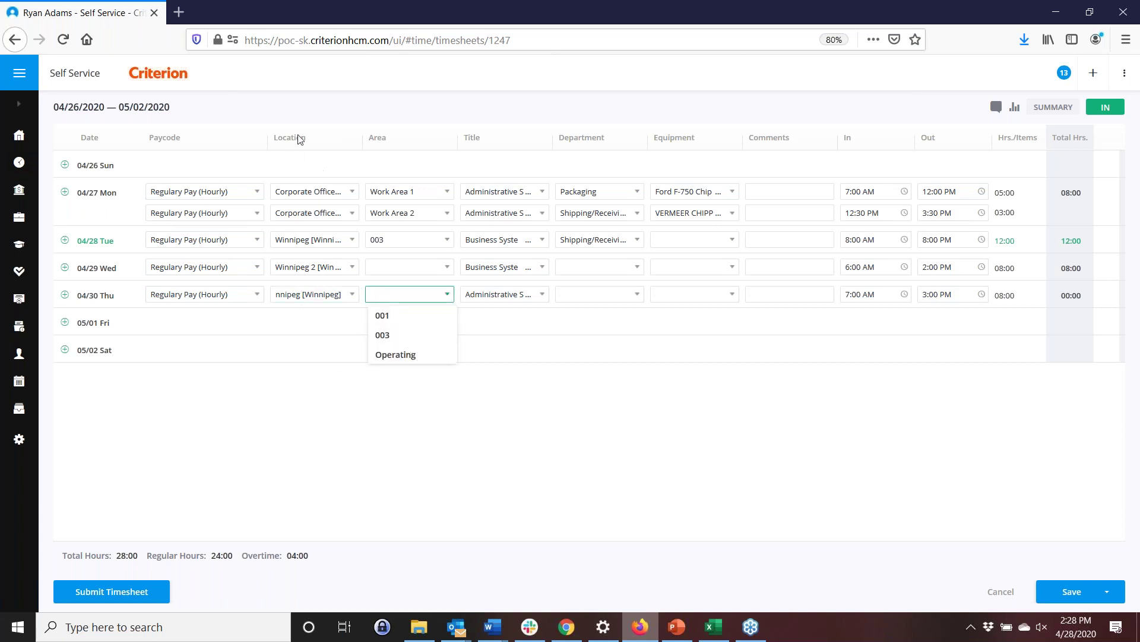
{"action": "left_click", "coordinate": [383, 335]}
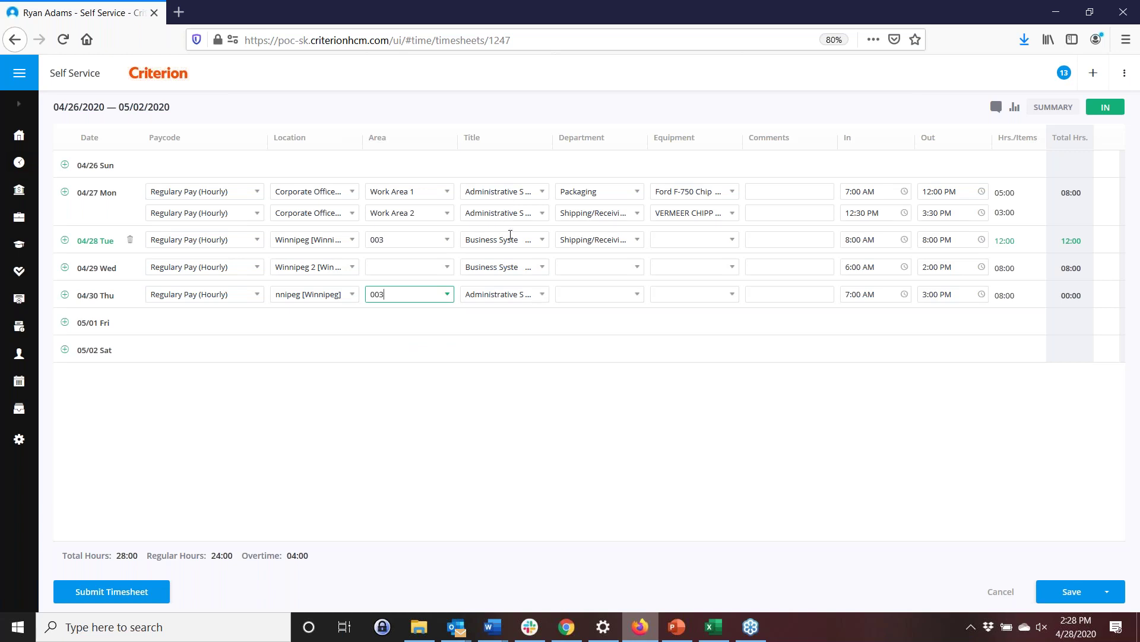
{"action": "left_click", "coordinate": [637, 294]}
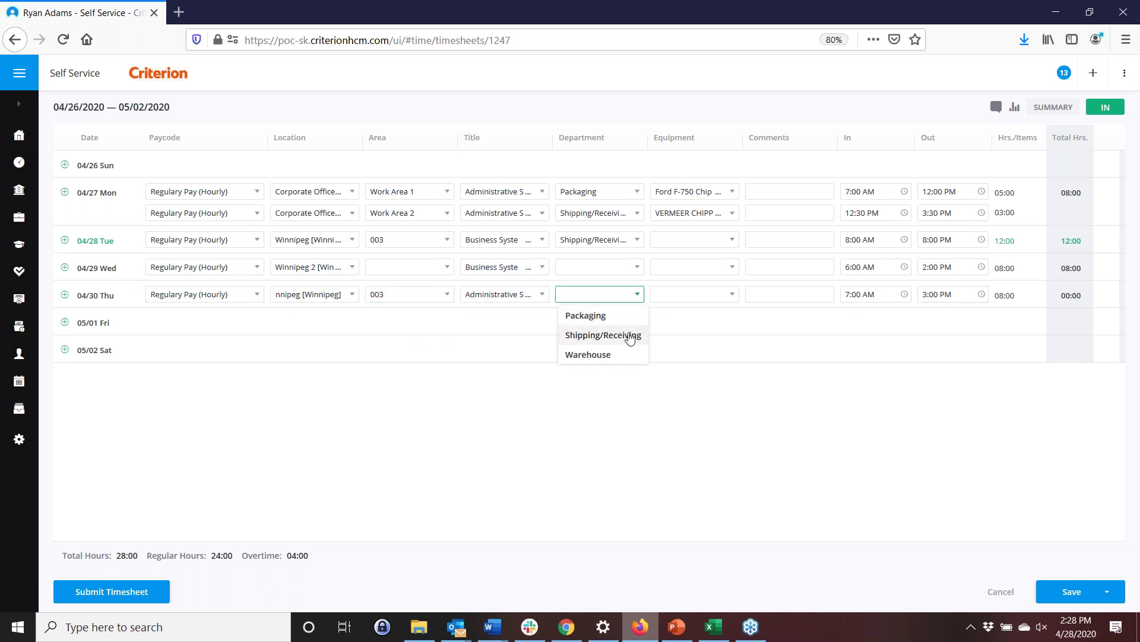
{"action": "left_click", "coordinate": [629, 360]}
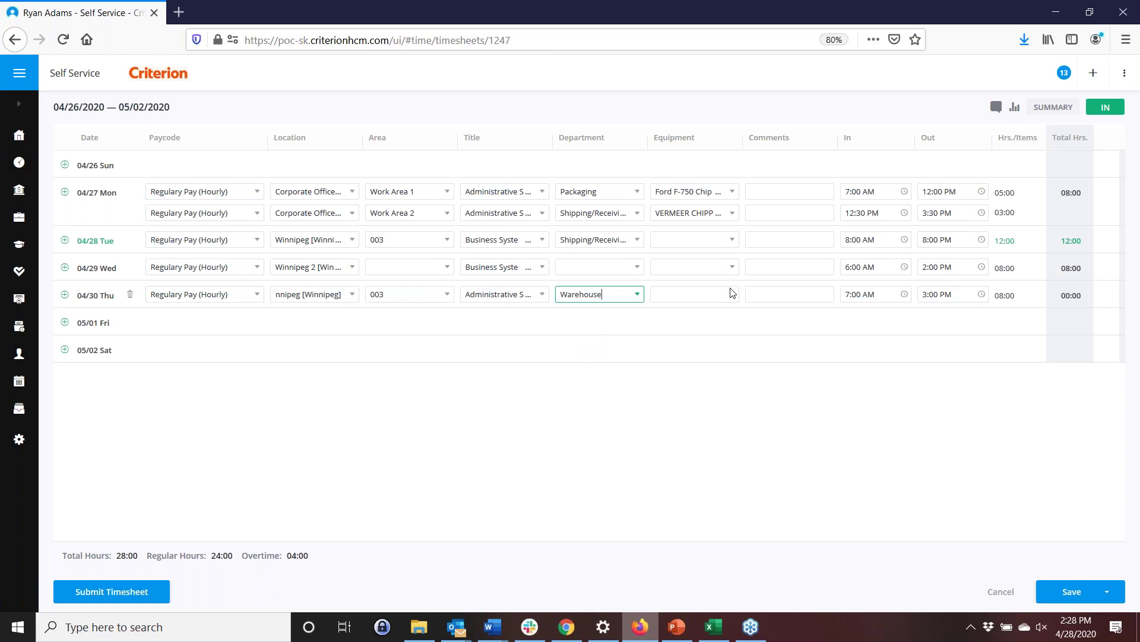
{"action": "left_click", "coordinate": [783, 295]}
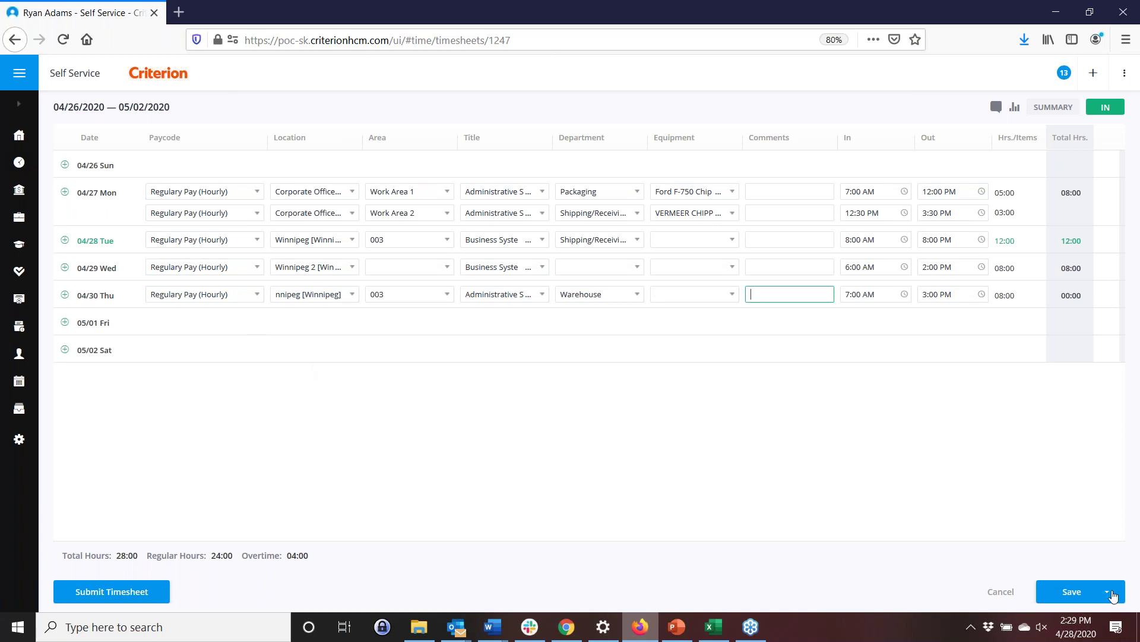
{"action": "left_click", "coordinate": [136, 593]}
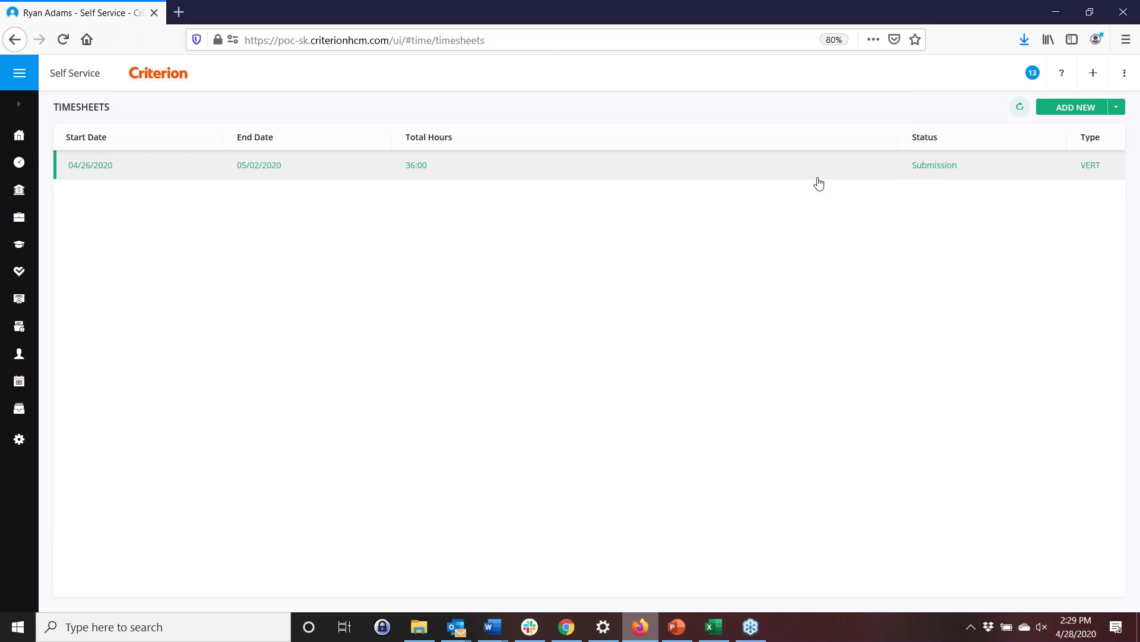
{"action": "left_click", "coordinate": [736, 174]}
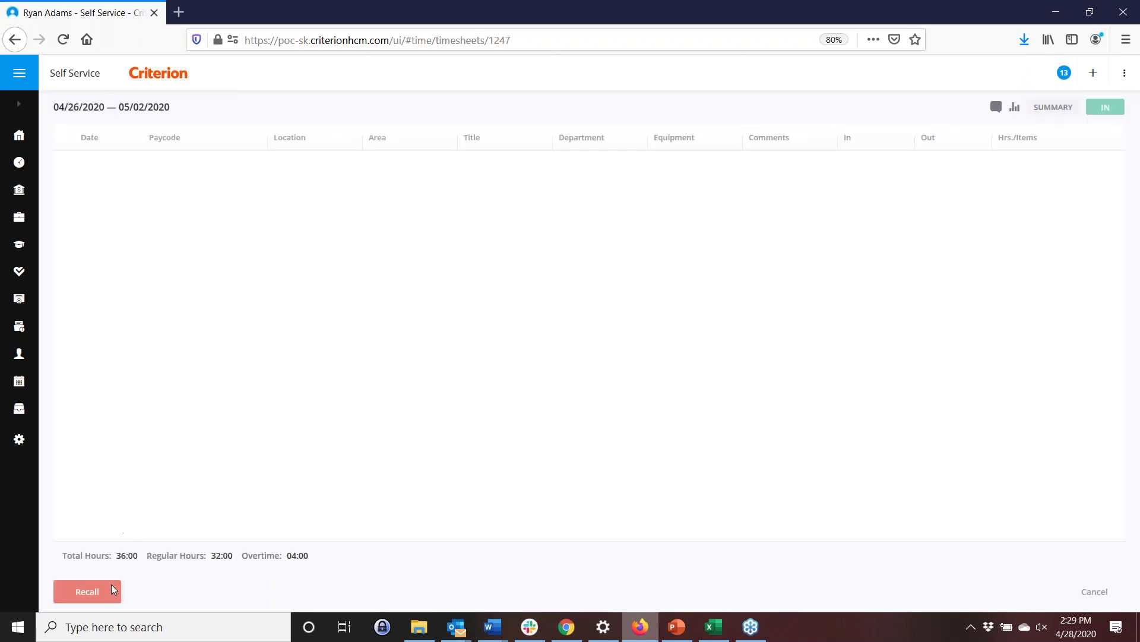
Recall the submitted 04/26–05/02 timesheet and reopen it for editing.
{"action": "left_click", "coordinate": [110, 590]}
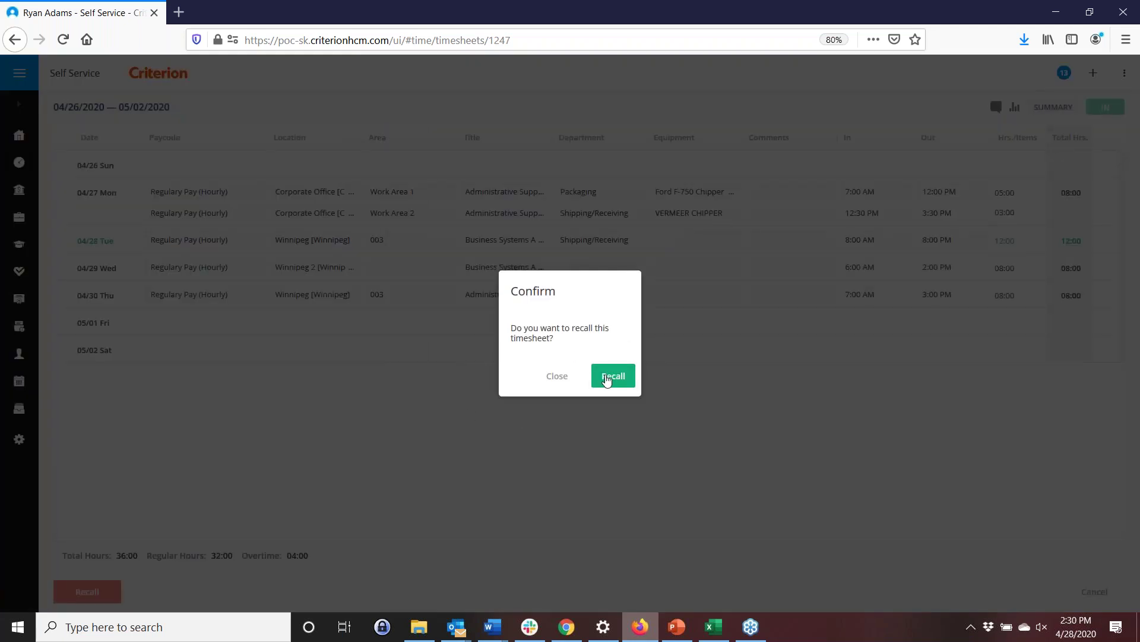
{"action": "left_click", "coordinate": [603, 383]}
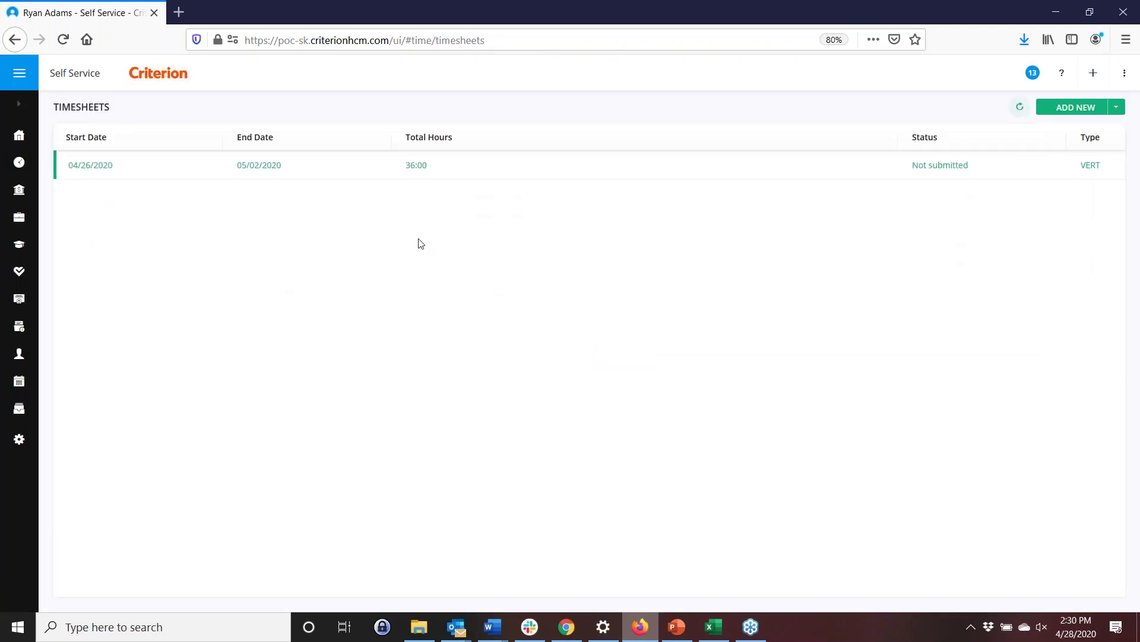
{"action": "left_click", "coordinate": [448, 161]}
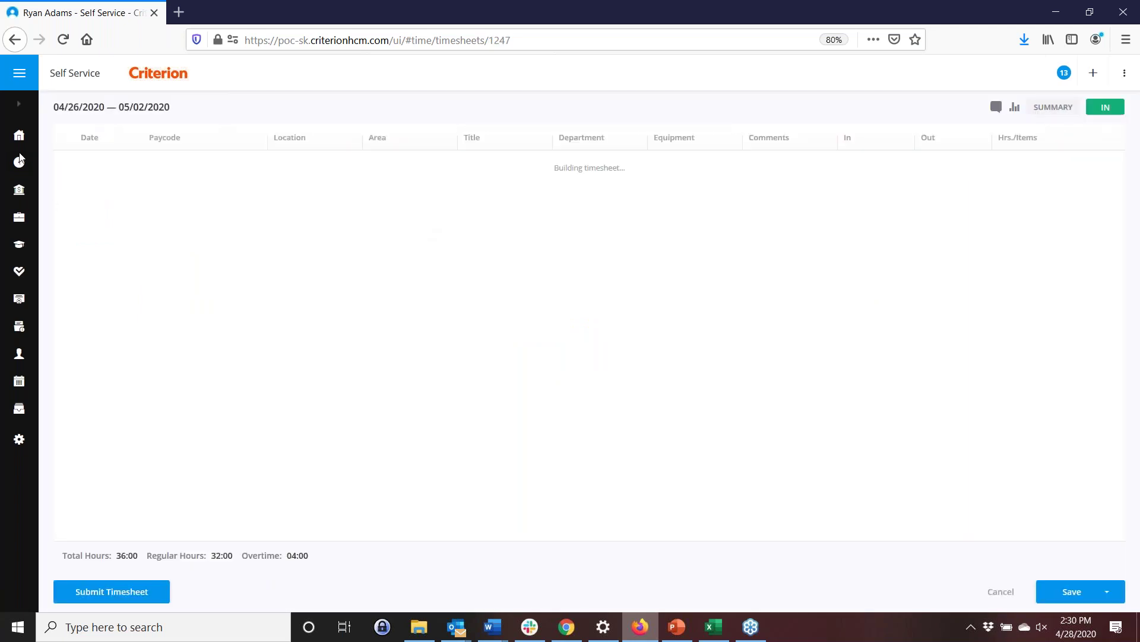
{"action": "mouse_move", "coordinate": [20, 159]}
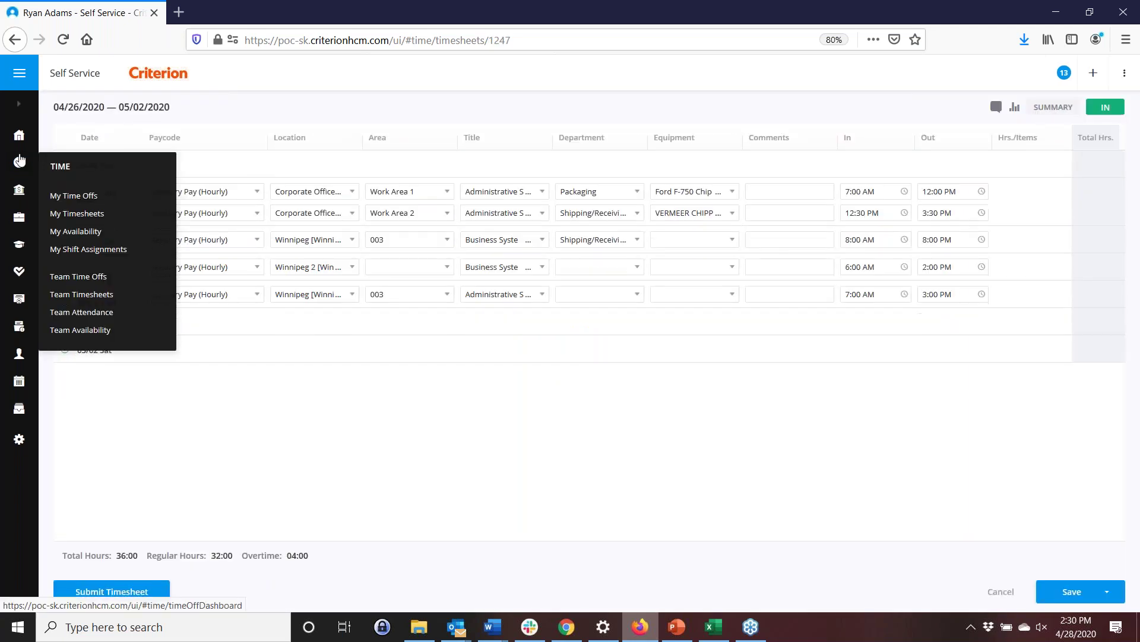
On the time-off page, switch from the 2020 calendar to list view and start a new request.
{"action": "left_click", "coordinate": [105, 197]}
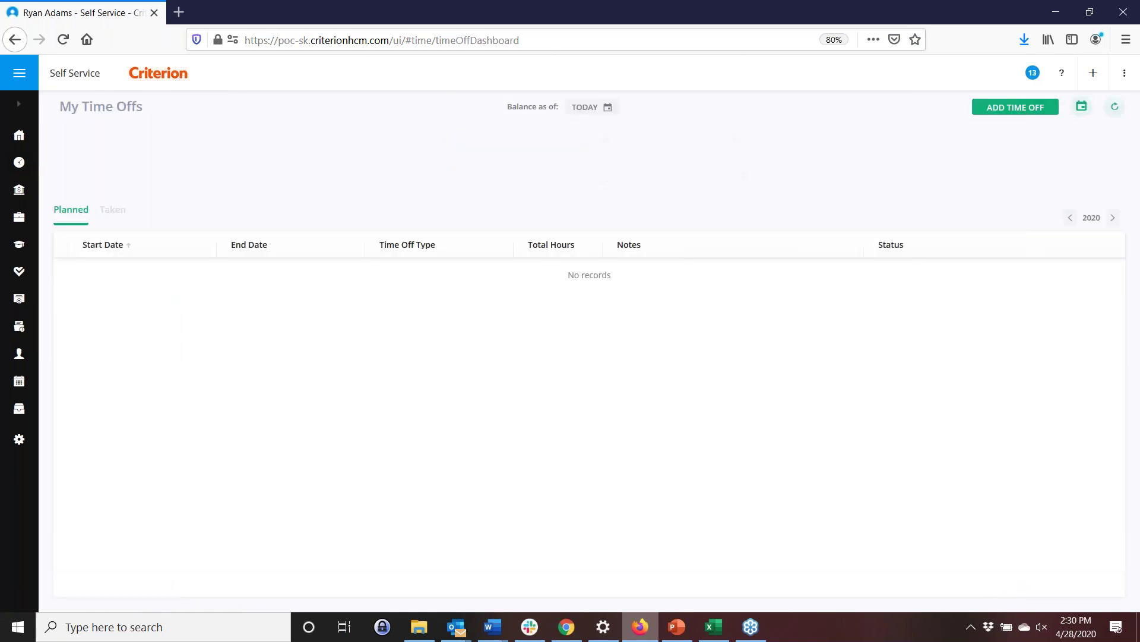
{"action": "mouse_move", "coordinate": [603, 160]}
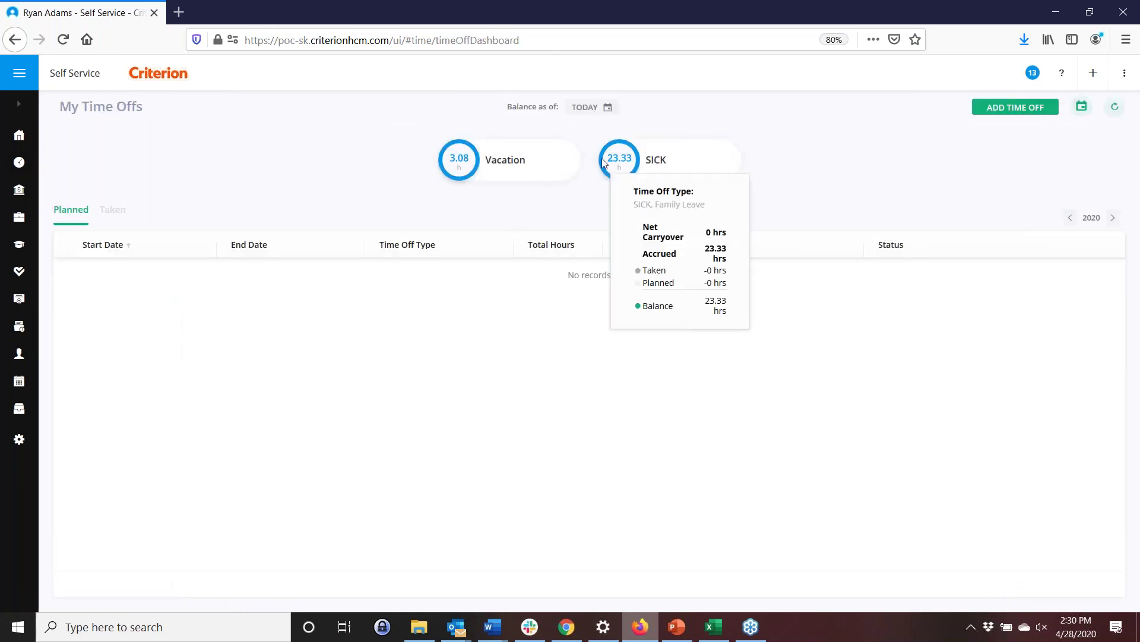
{"action": "mouse_move", "coordinate": [476, 168]}
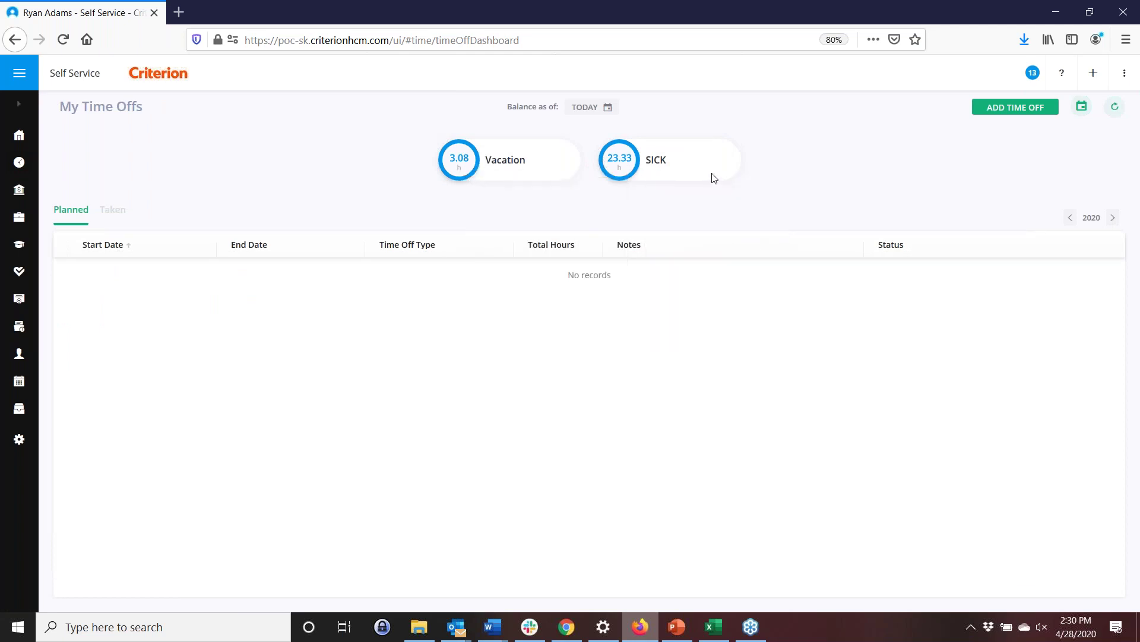
{"action": "left_click", "coordinate": [1082, 106]}
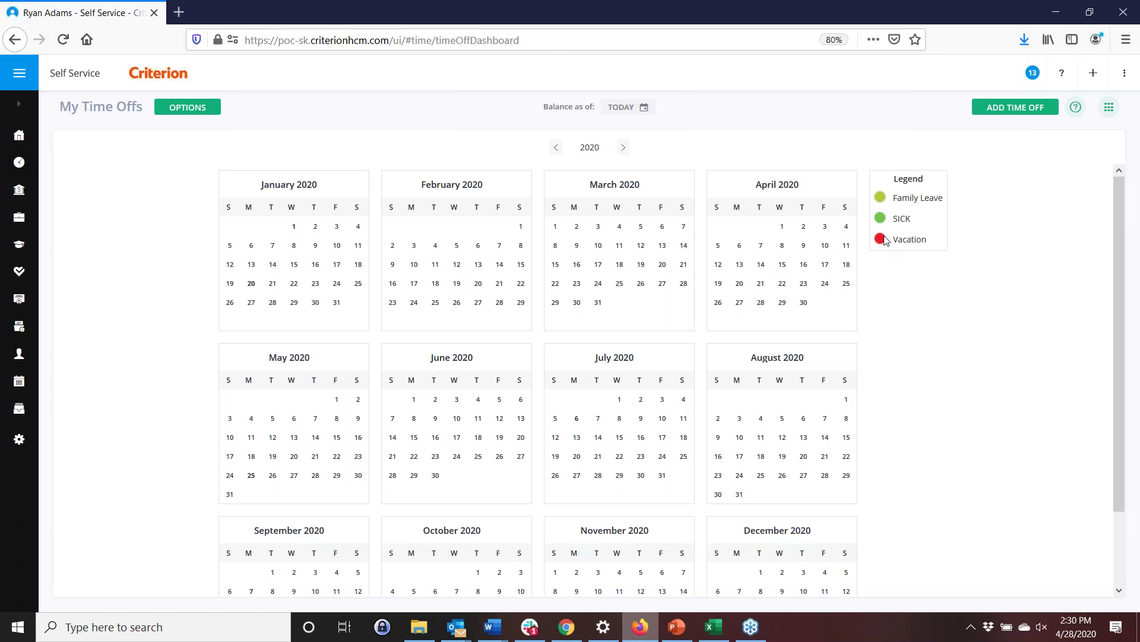
{"action": "left_click", "coordinate": [1106, 112]}
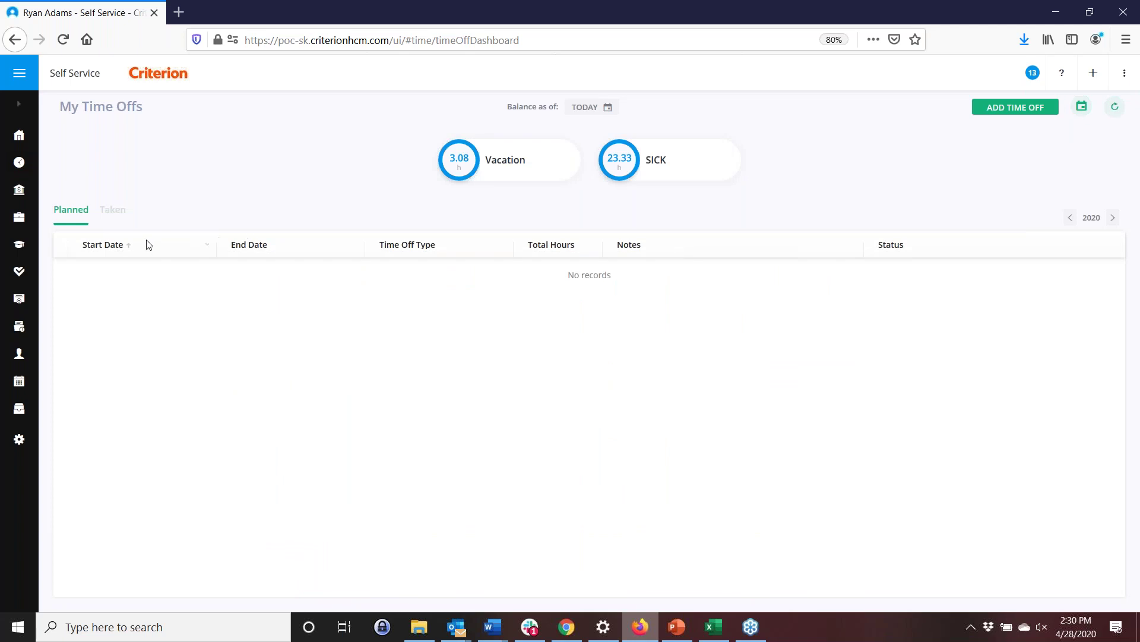
{"action": "left_click", "coordinate": [1013, 109]}
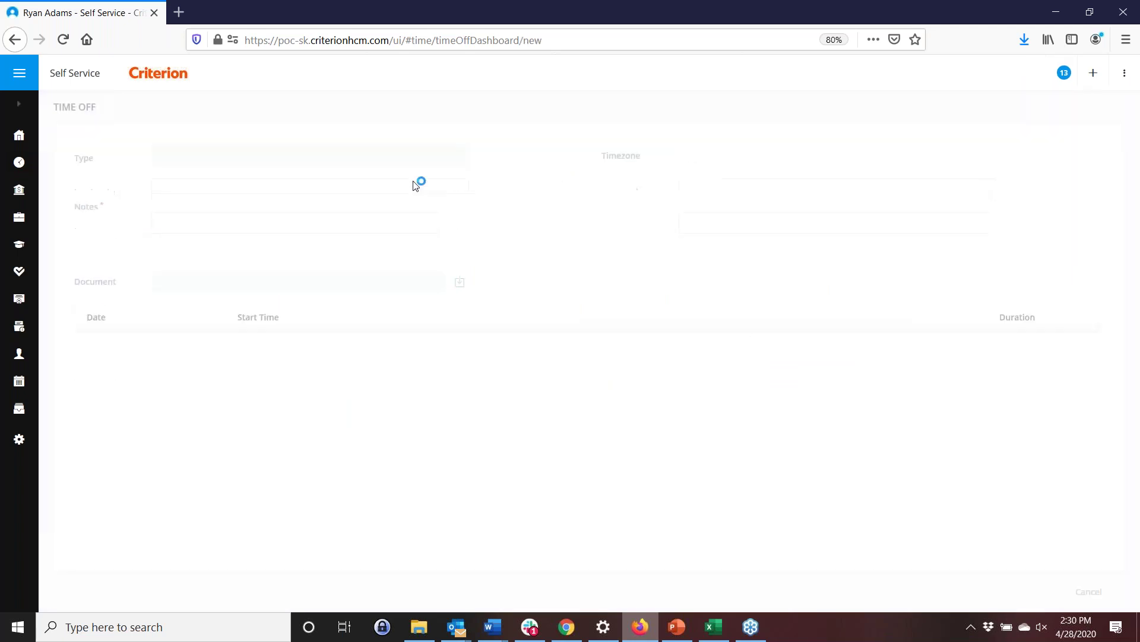
Request SICK time off for all of May 1, 2020, noting 'I am feeling ill already', and submit.
{"action": "left_click", "coordinate": [459, 157]}
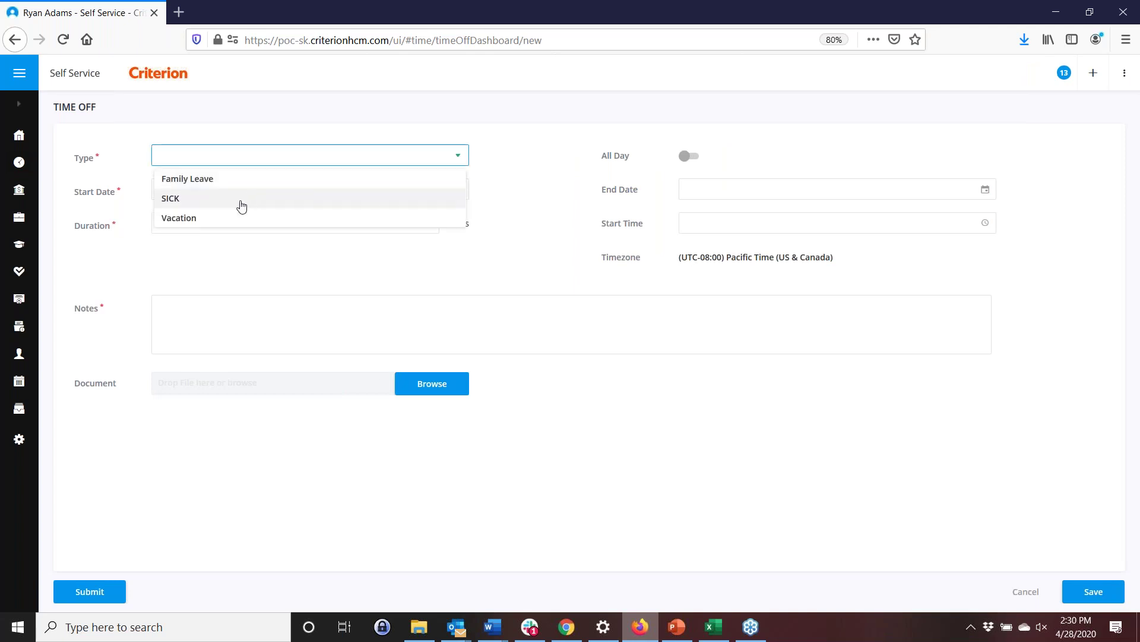
{"action": "left_click", "coordinate": [249, 199]}
{"action": "left_click", "coordinate": [458, 190]}
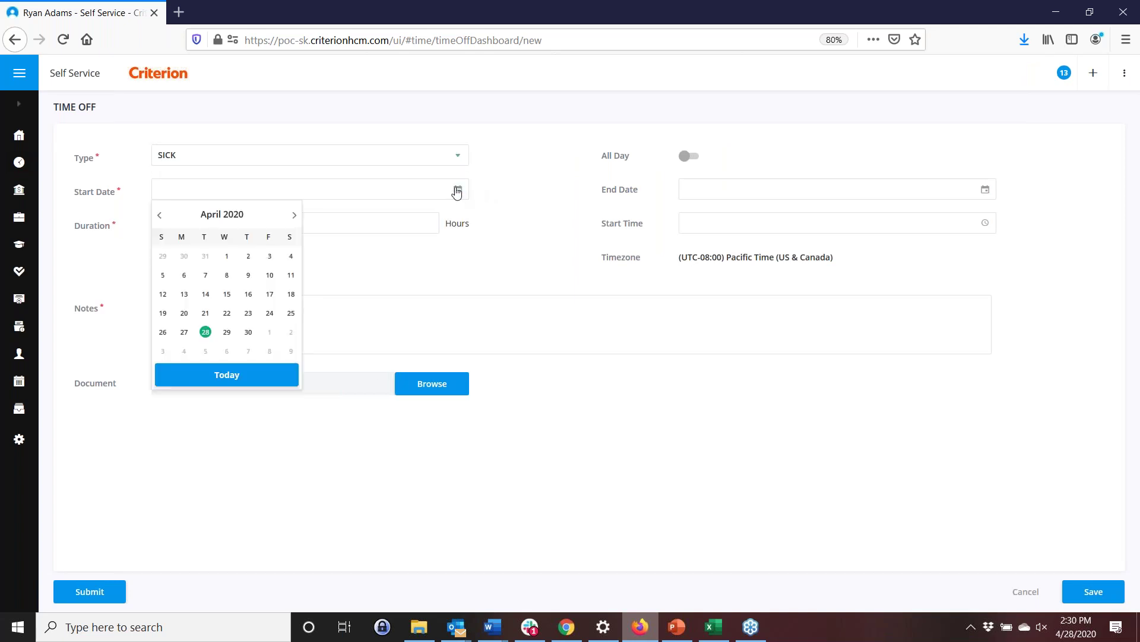
{"action": "left_click", "coordinate": [269, 331]}
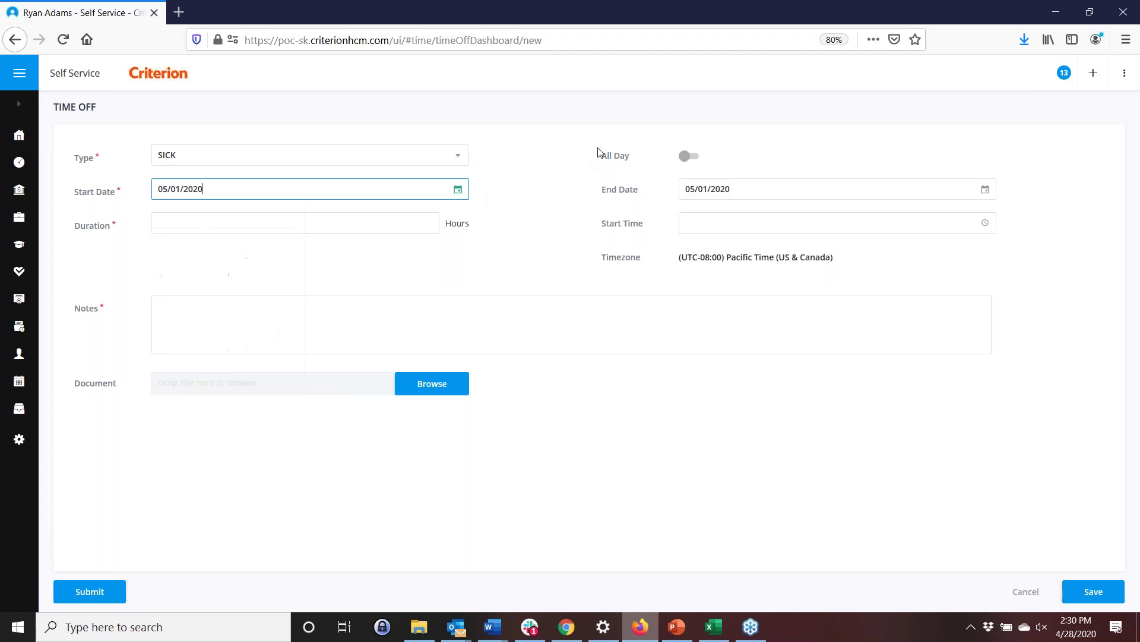
{"action": "left_click", "coordinate": [687, 157]}
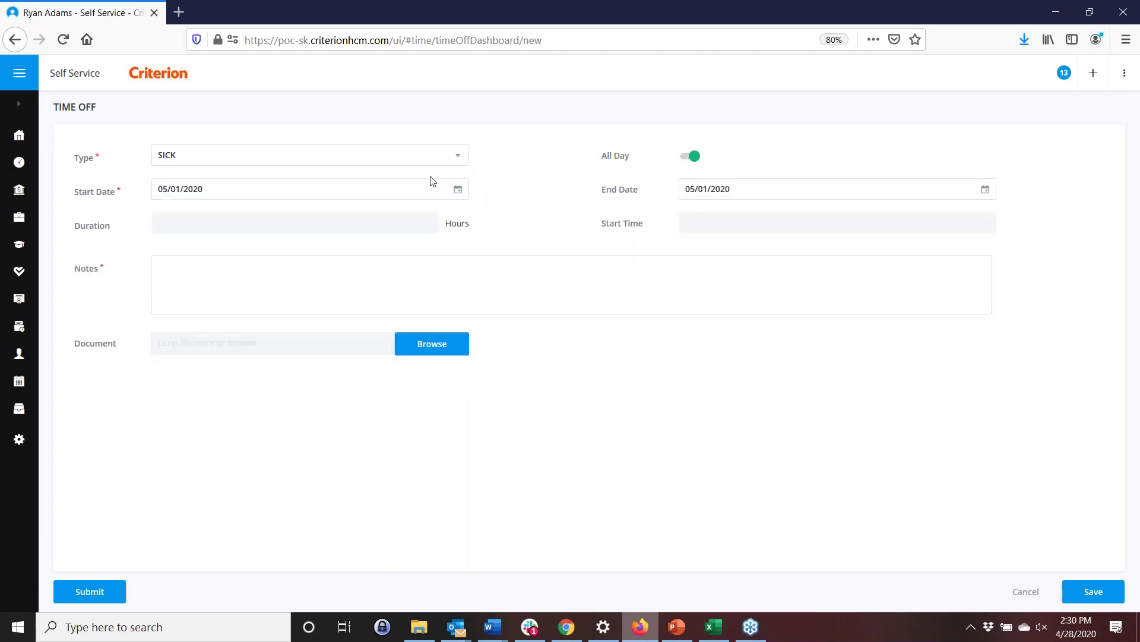
{"action": "left_click", "coordinate": [199, 280]}
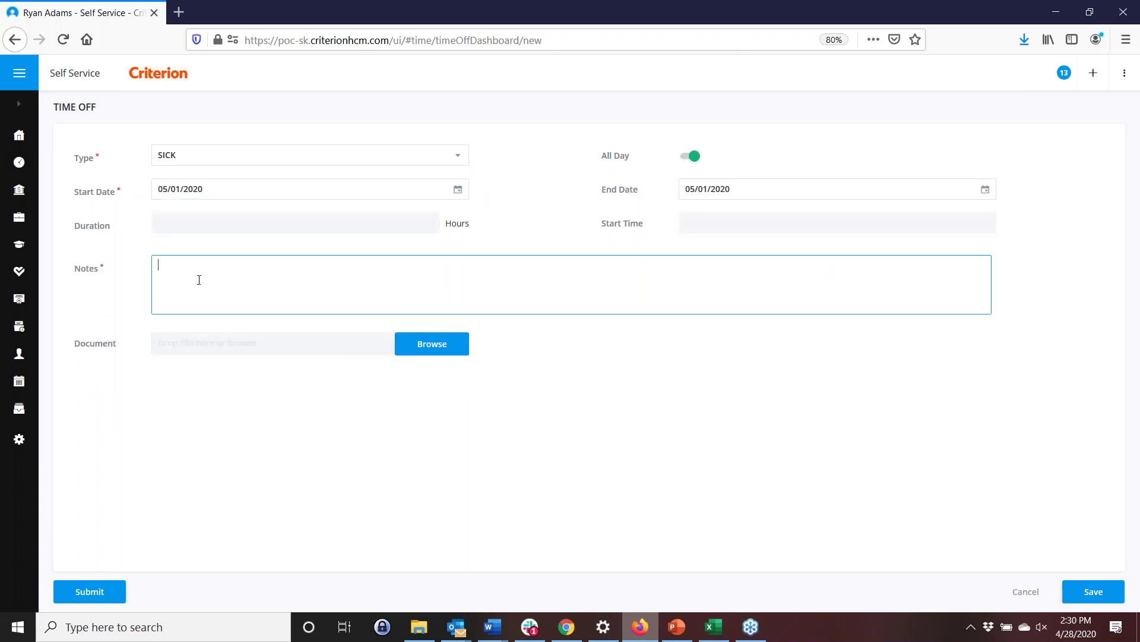
{"action": "type", "text": "I am feeling ill alrady"}
{"action": "key", "text": "BackSpace"}
{"action": "type", "text": "ea"}
{"action": "left_click", "coordinate": [84, 594]}
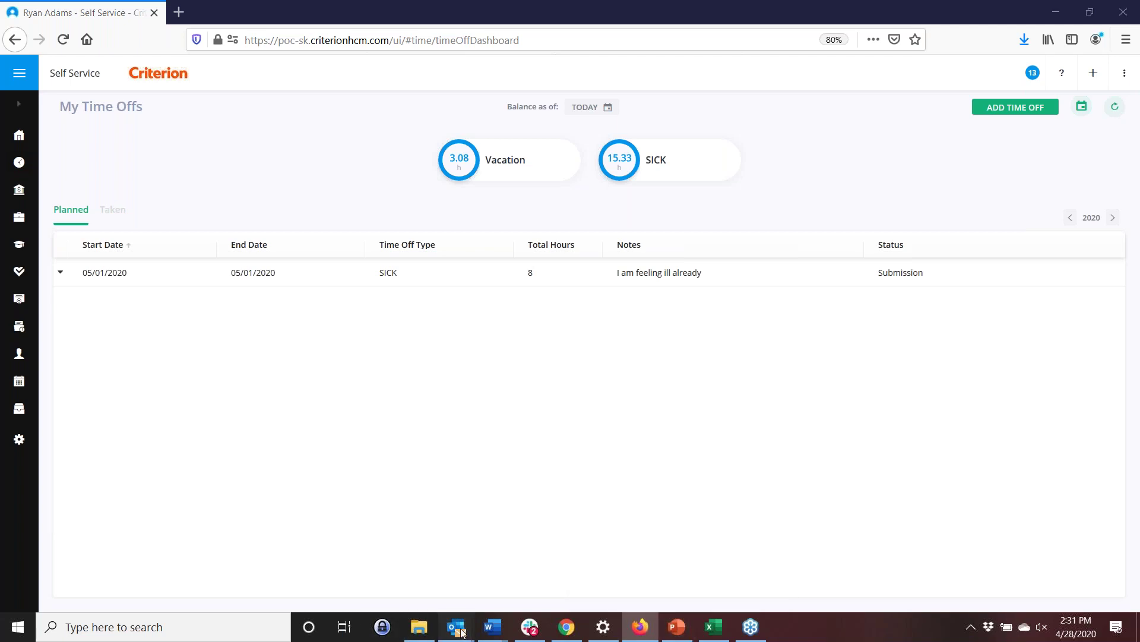
In Outlook, open the time-off request notification email and follow its Manage Request link.
{"action": "mouse_move", "coordinate": [462, 632]}
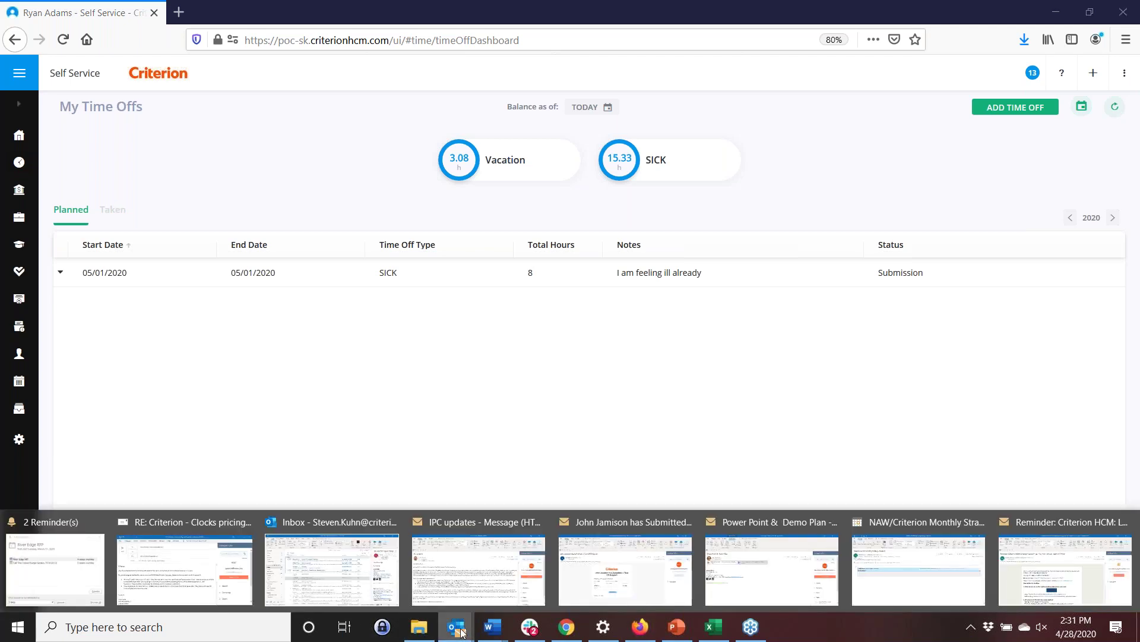
{"action": "left_click", "coordinate": [608, 572]}
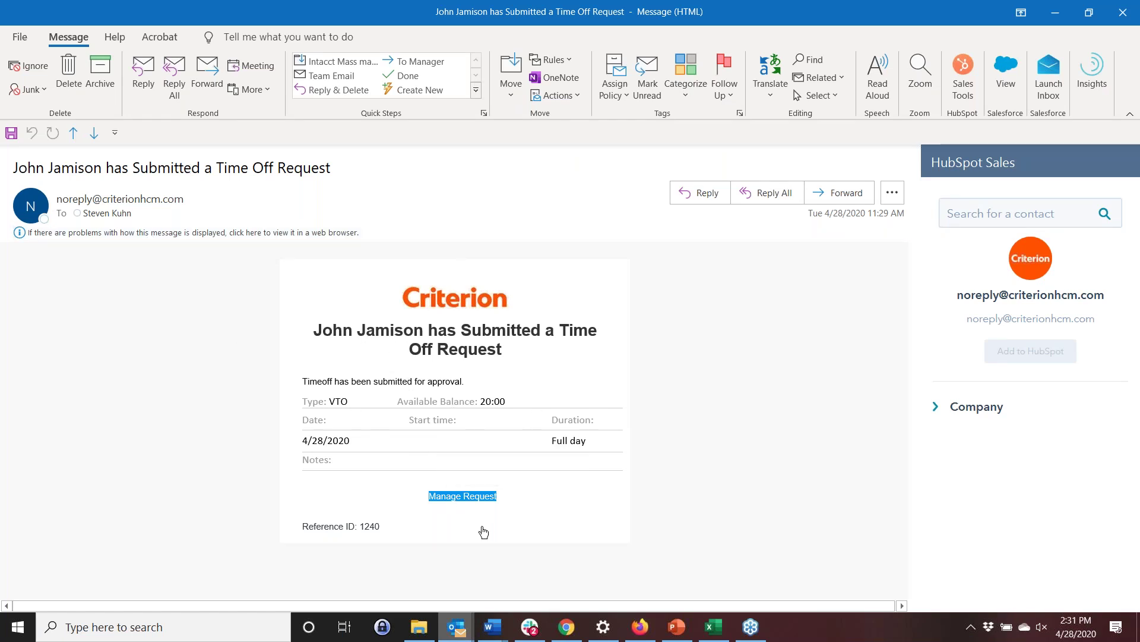
{"action": "left_click", "coordinate": [459, 502], "text": "ctrl"}
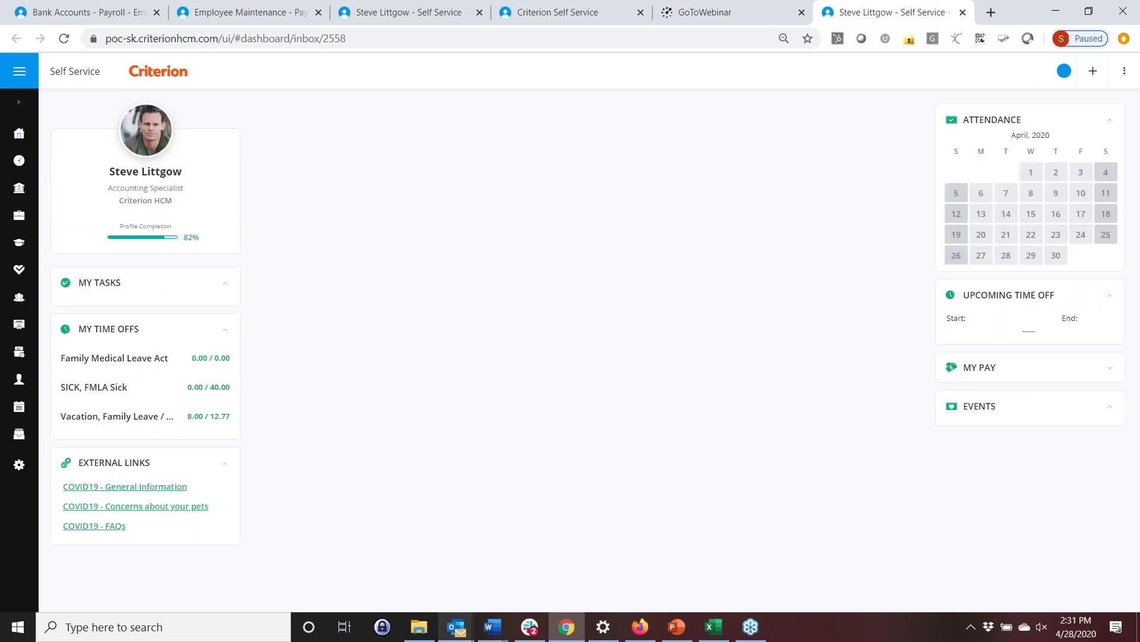
As manager, find the employee's pending 05/01 SICK request under My Tasks and approve it.
{"action": "left_click", "coordinate": [96, 290]}
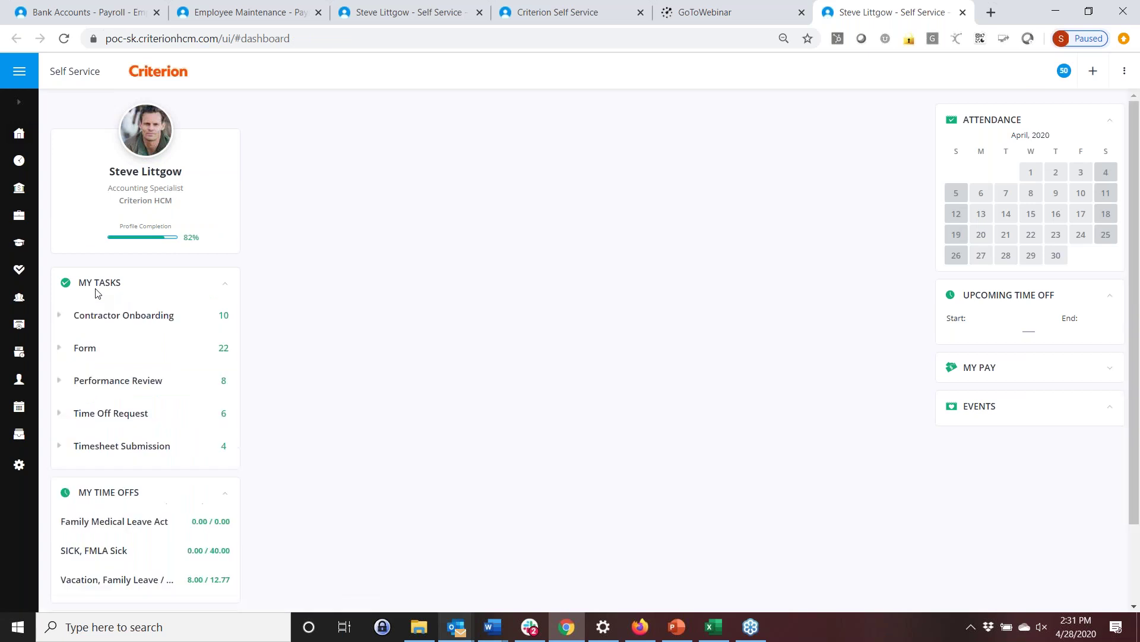
{"action": "left_click", "coordinate": [111, 412]}
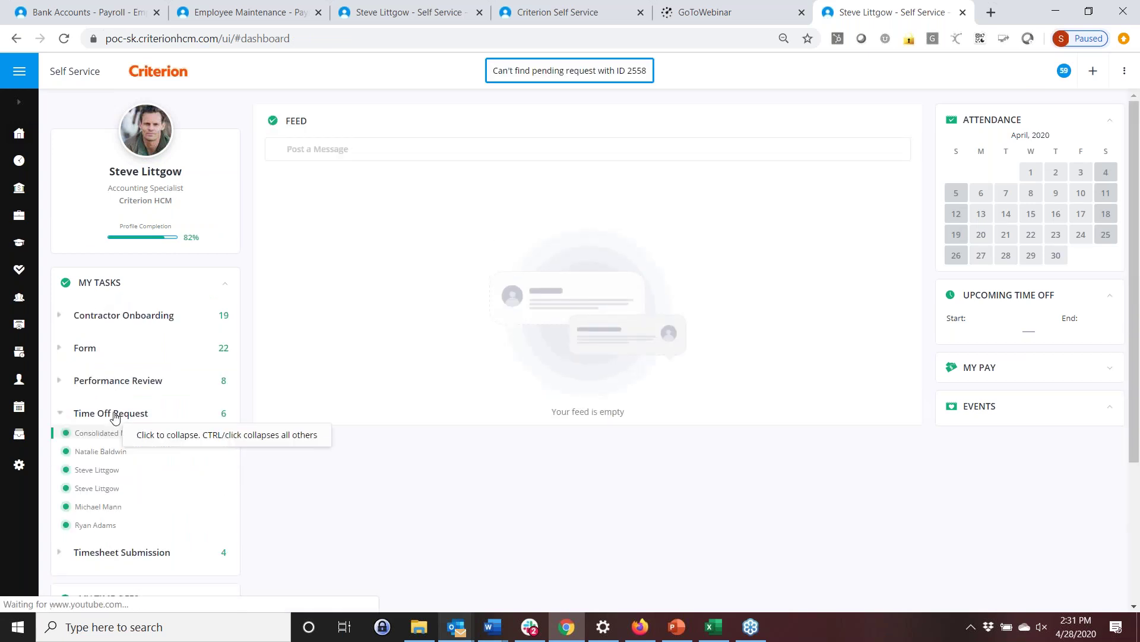
{"action": "scroll", "coordinate": [115, 417], "scroll_direction": "down", "scroll_amount": 1}
{"action": "scroll", "coordinate": [115, 417], "scroll_direction": "down", "scroll_amount": 2}
{"action": "left_click", "coordinate": [89, 302]}
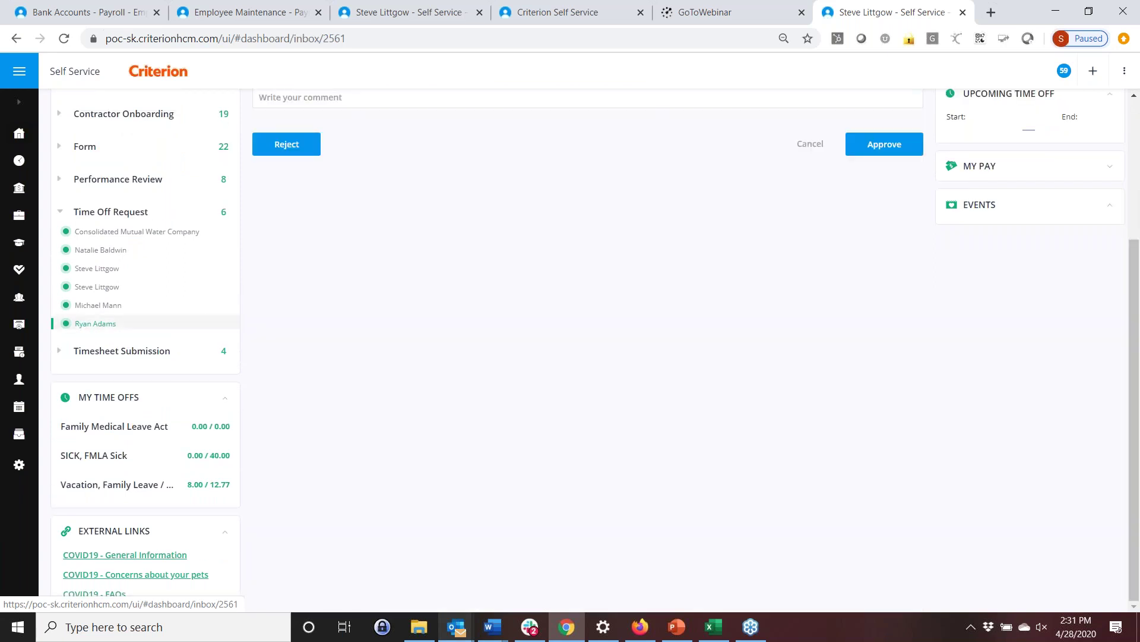
{"action": "scroll", "coordinate": [580, 318], "scroll_direction": "up", "scroll_amount": 4}
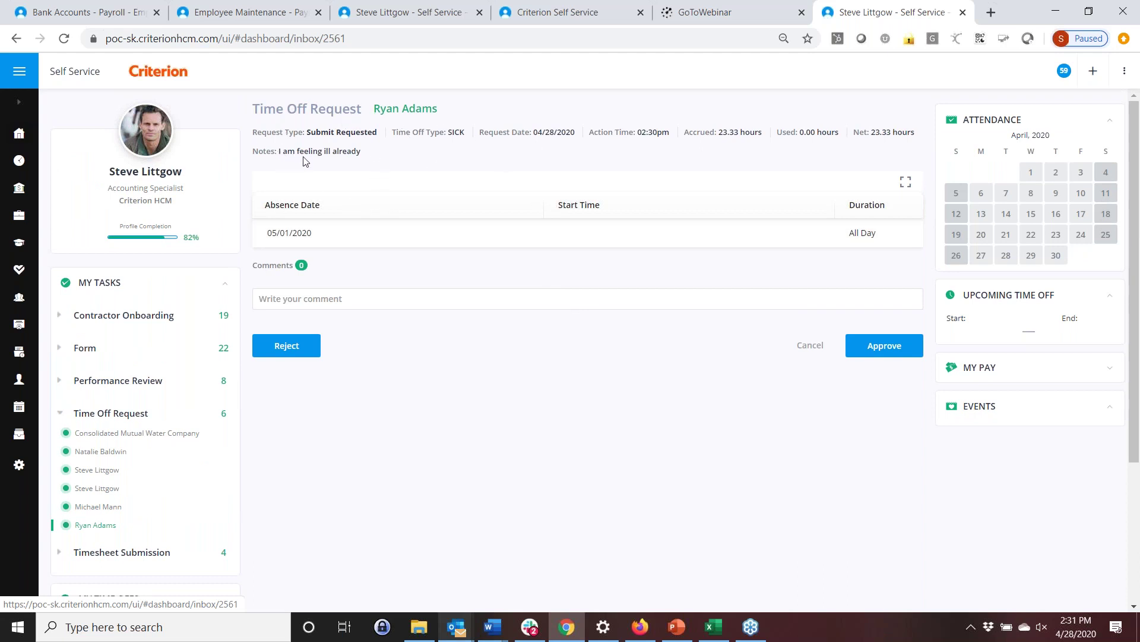
{"action": "left_click", "coordinate": [877, 345]}
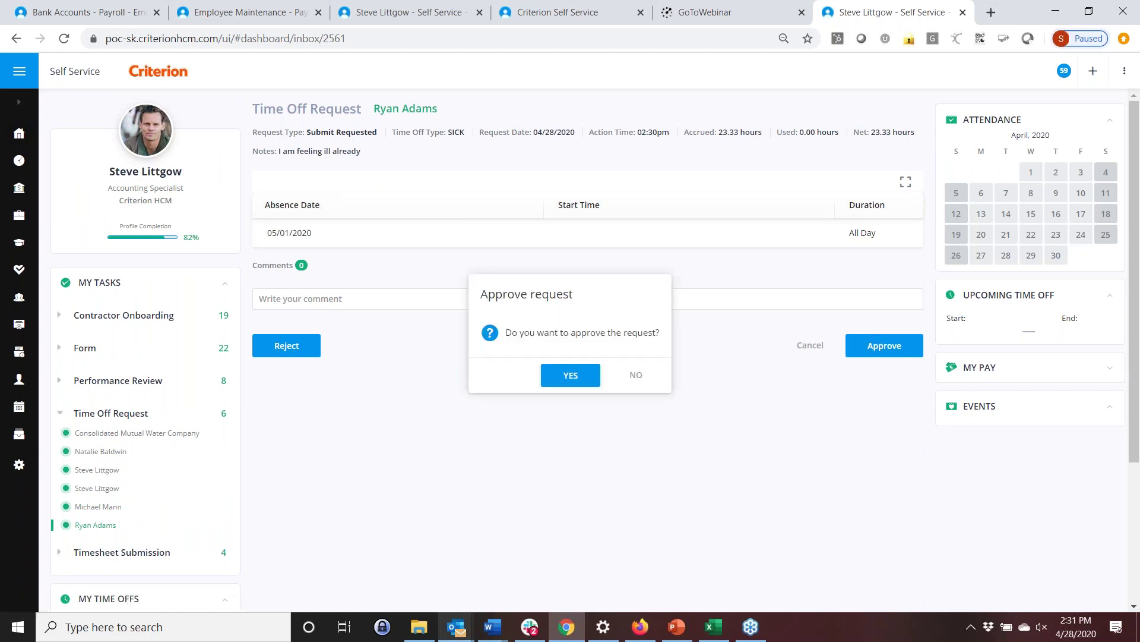
{"action": "left_click", "coordinate": [571, 378]}
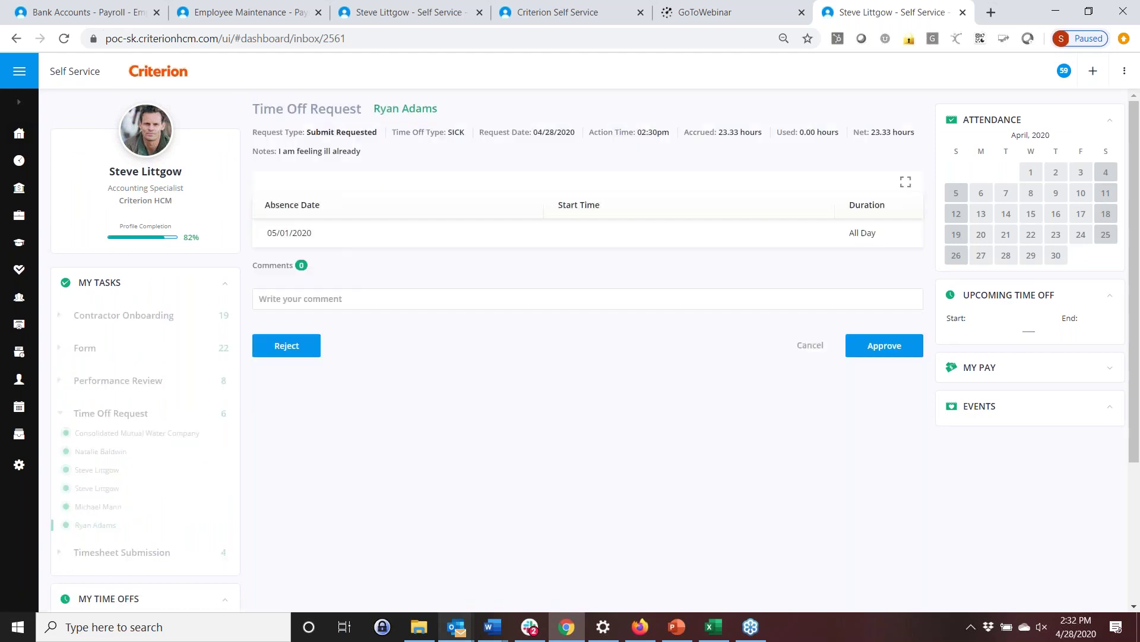
{"action": "mouse_move", "coordinate": [641, 625]}
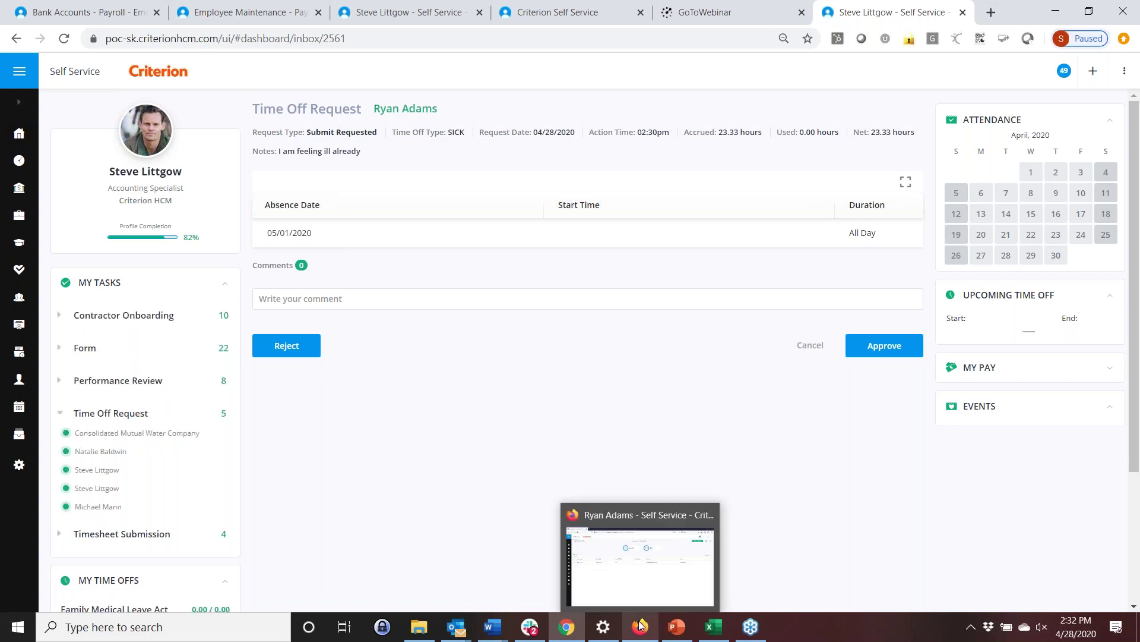
{"action": "left_click", "coordinate": [653, 587]}
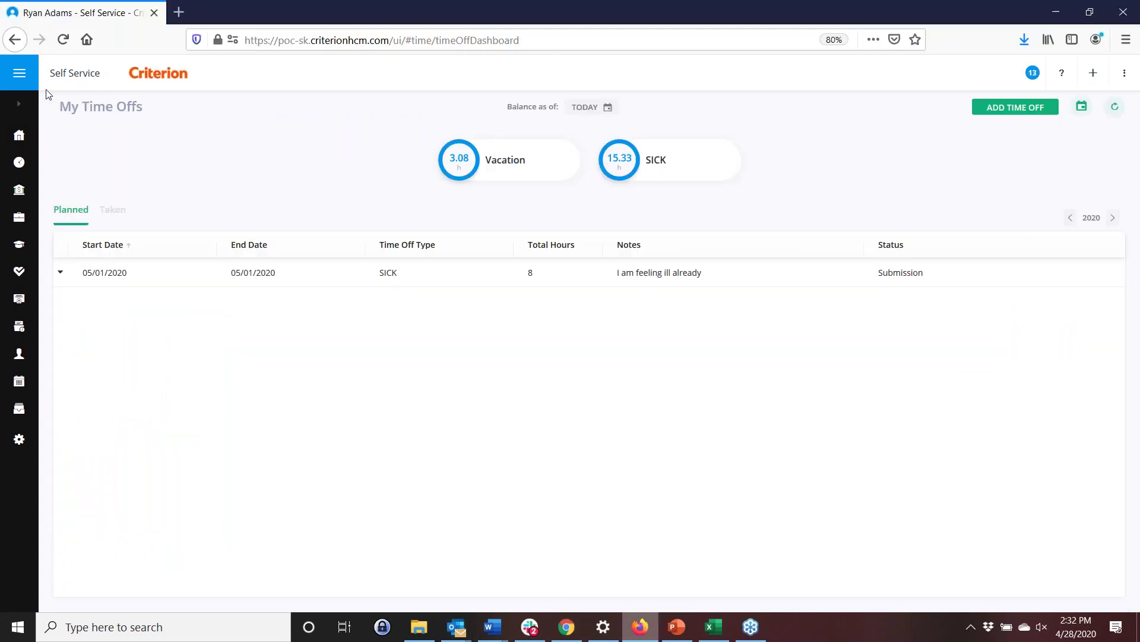
Refresh My Time Offs, then submit the employee's 44:00-hour 04/26–05/02 timesheet.
{"action": "left_click", "coordinate": [63, 40]}
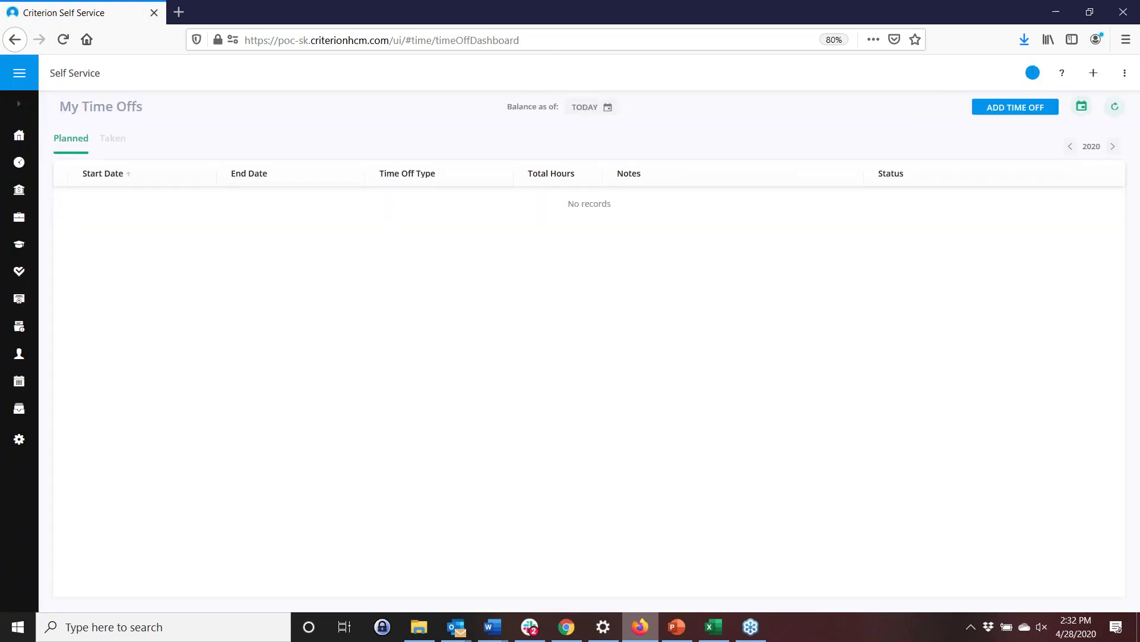
{"action": "mouse_move", "coordinate": [19, 162]}
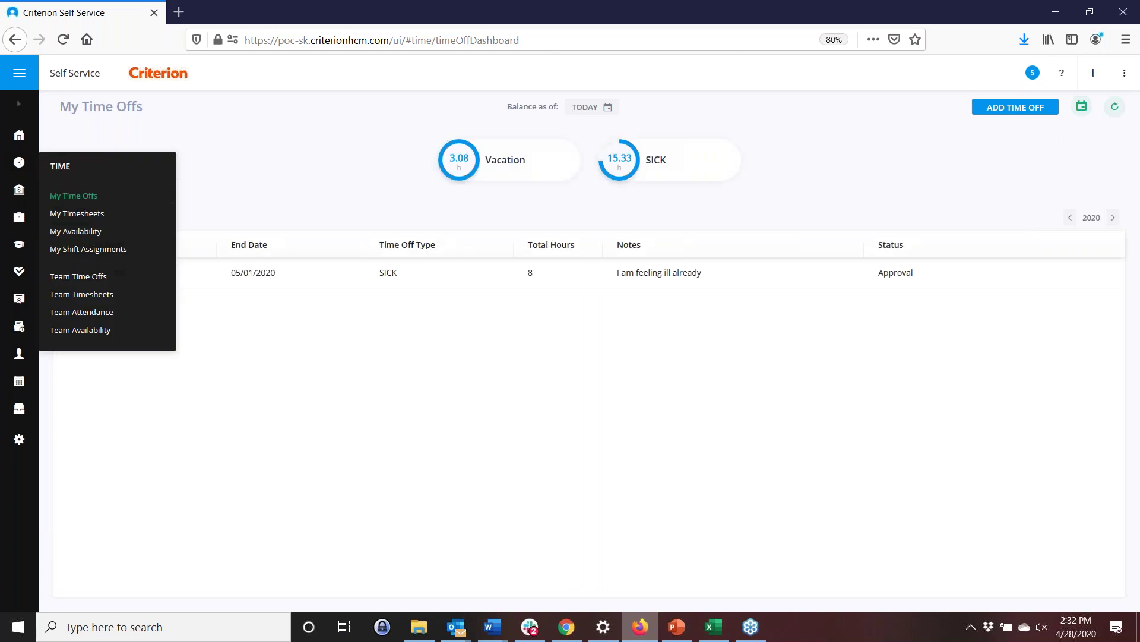
{"action": "left_click", "coordinate": [82, 215]}
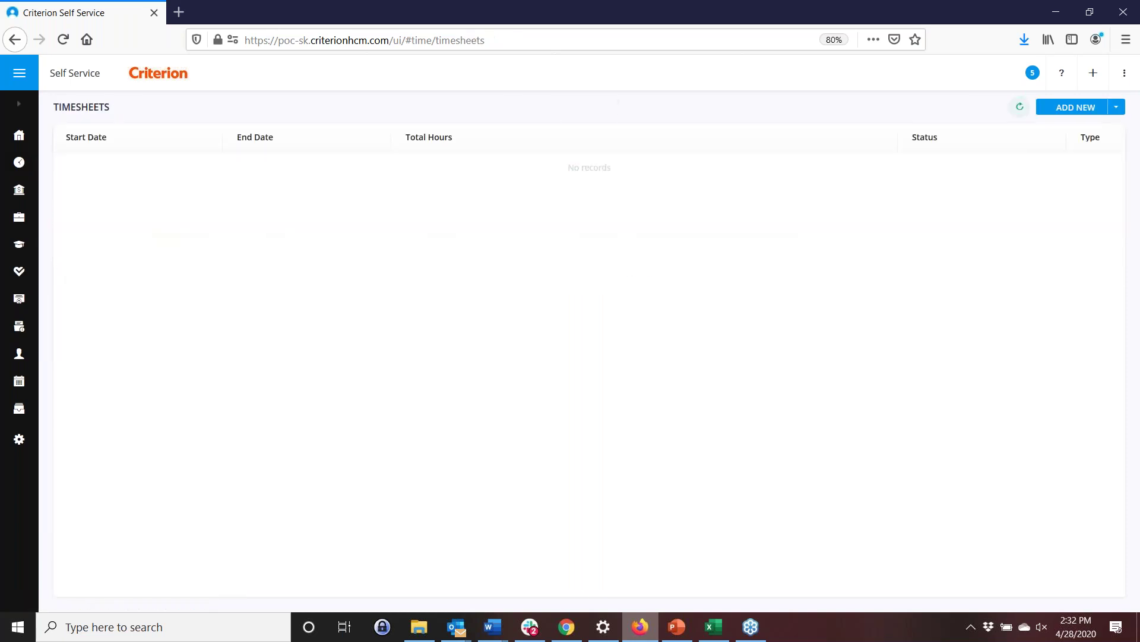
{"action": "left_click", "coordinate": [438, 173]}
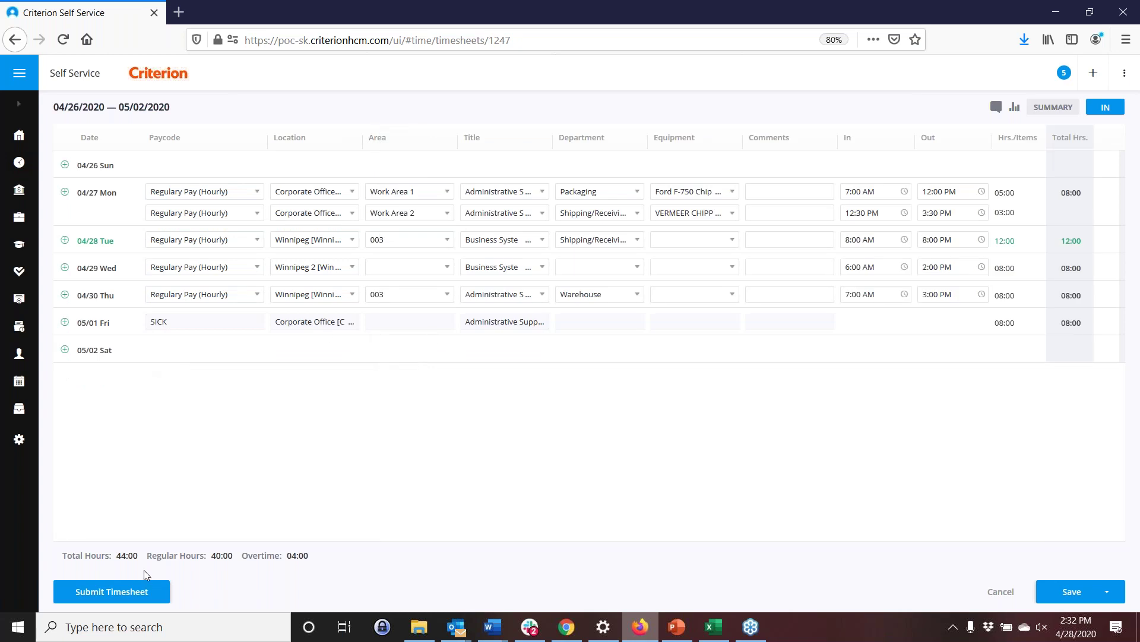
{"action": "left_click", "coordinate": [138, 591]}
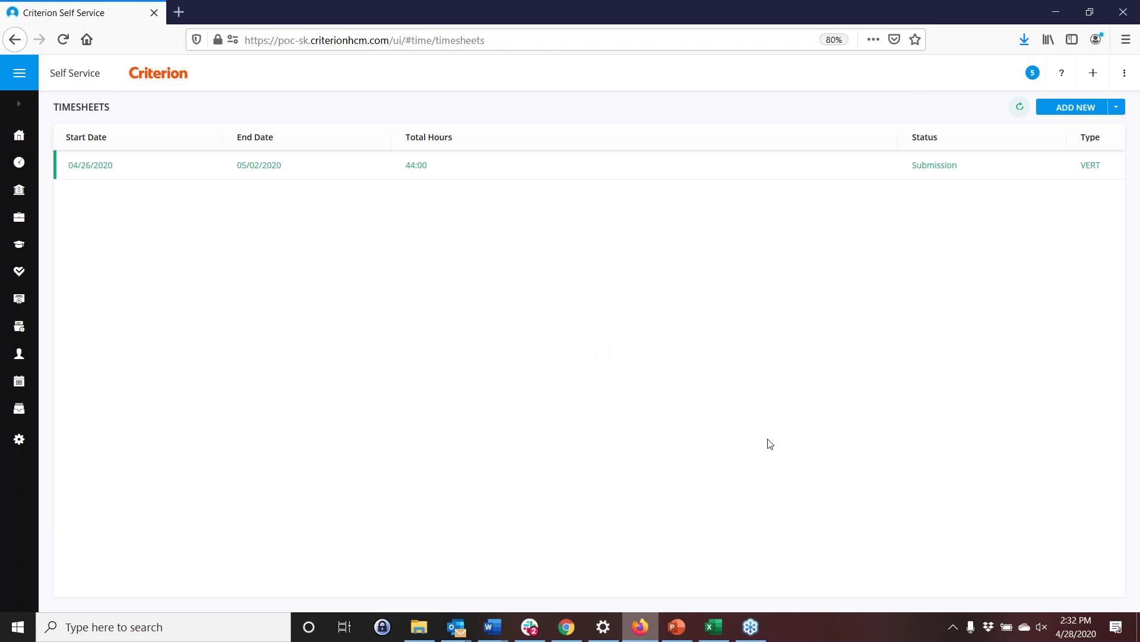
{"action": "left_click", "coordinate": [575, 636]}
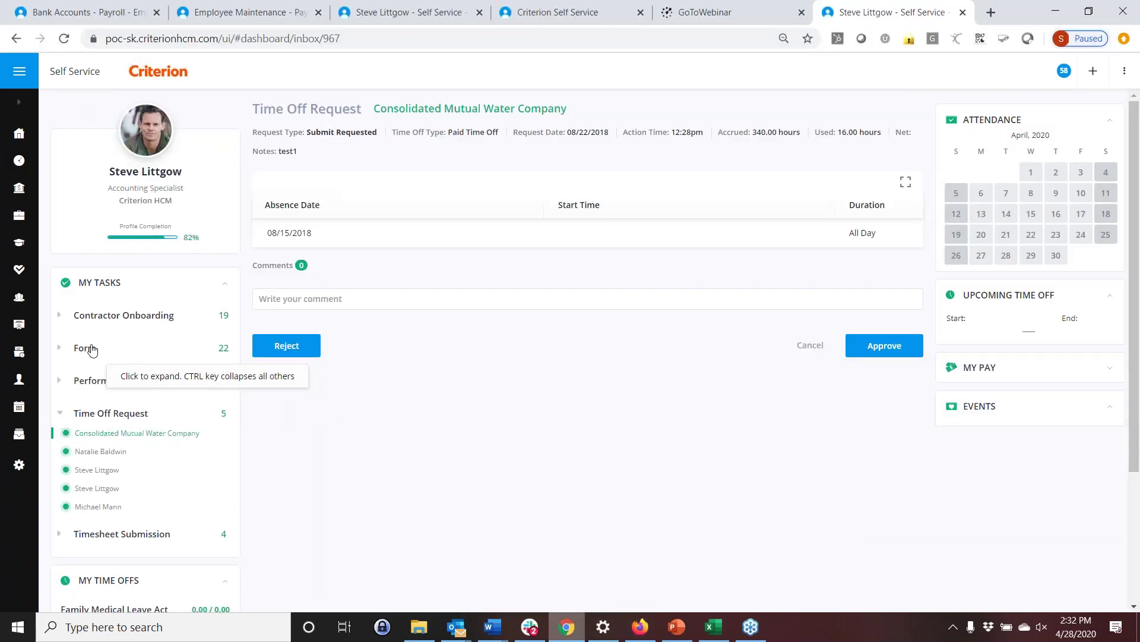
Review the manager's pending timesheet submissions, refresh the dashboard, and open Team Timesheets.
{"action": "left_click", "coordinate": [126, 535]}
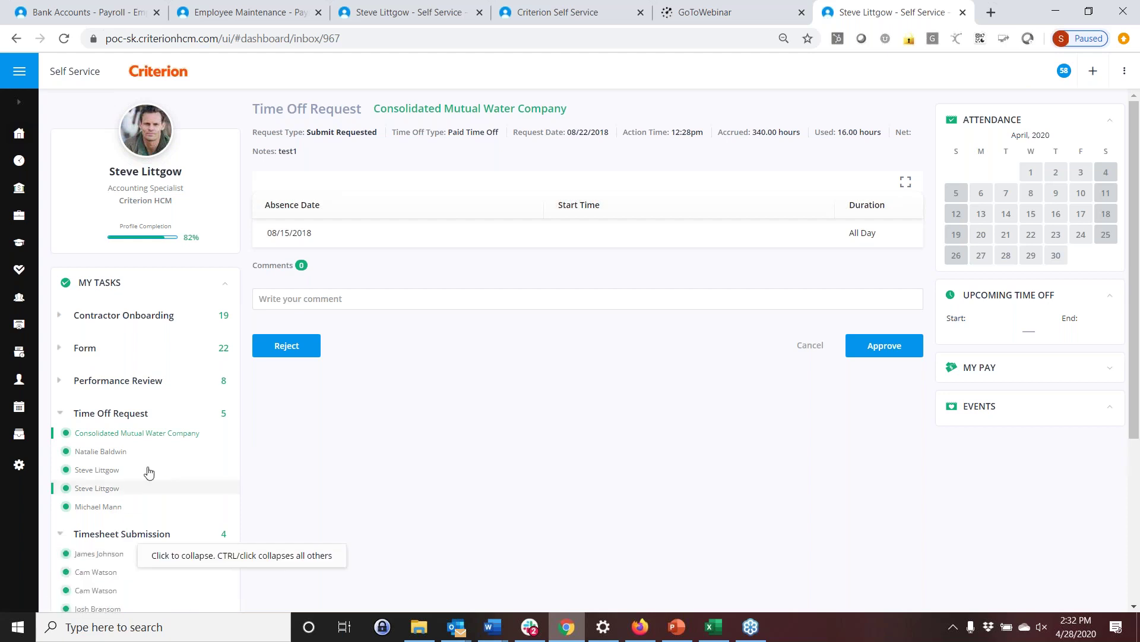
{"action": "scroll", "coordinate": [178, 475], "scroll_direction": "down", "scroll_amount": 4}
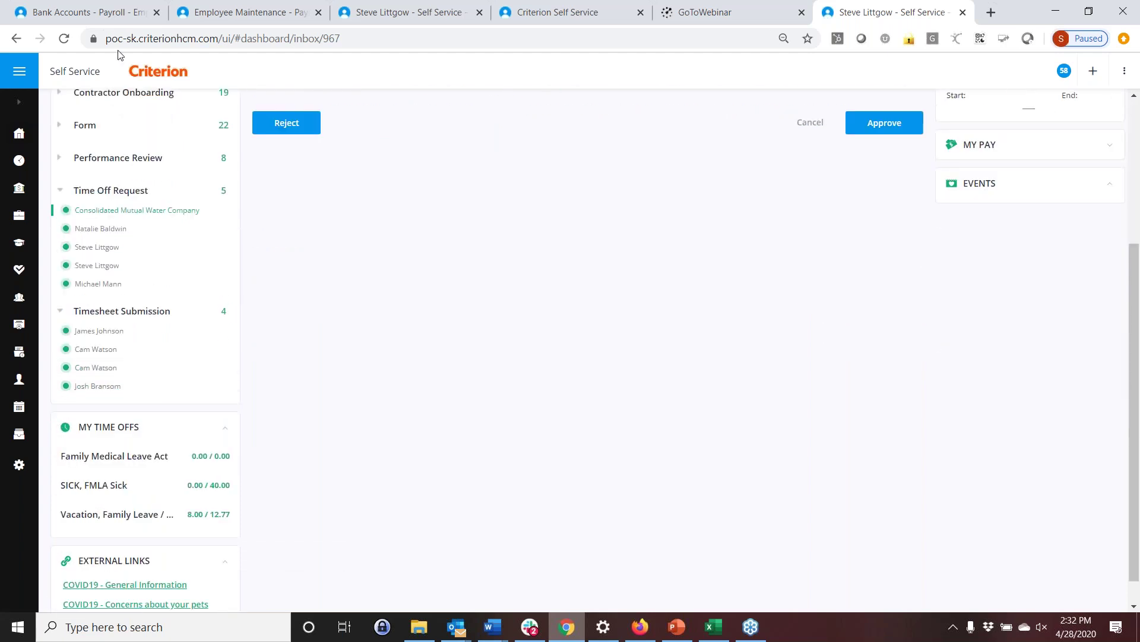
{"action": "left_click", "coordinate": [64, 38]}
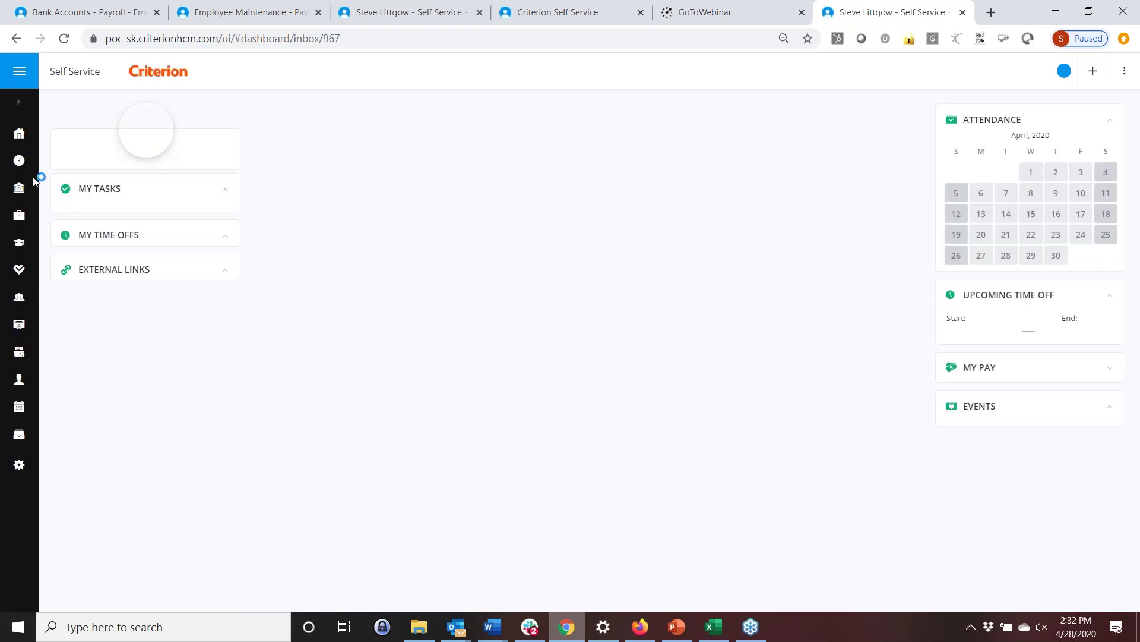
{"action": "mouse_move", "coordinate": [19, 162]}
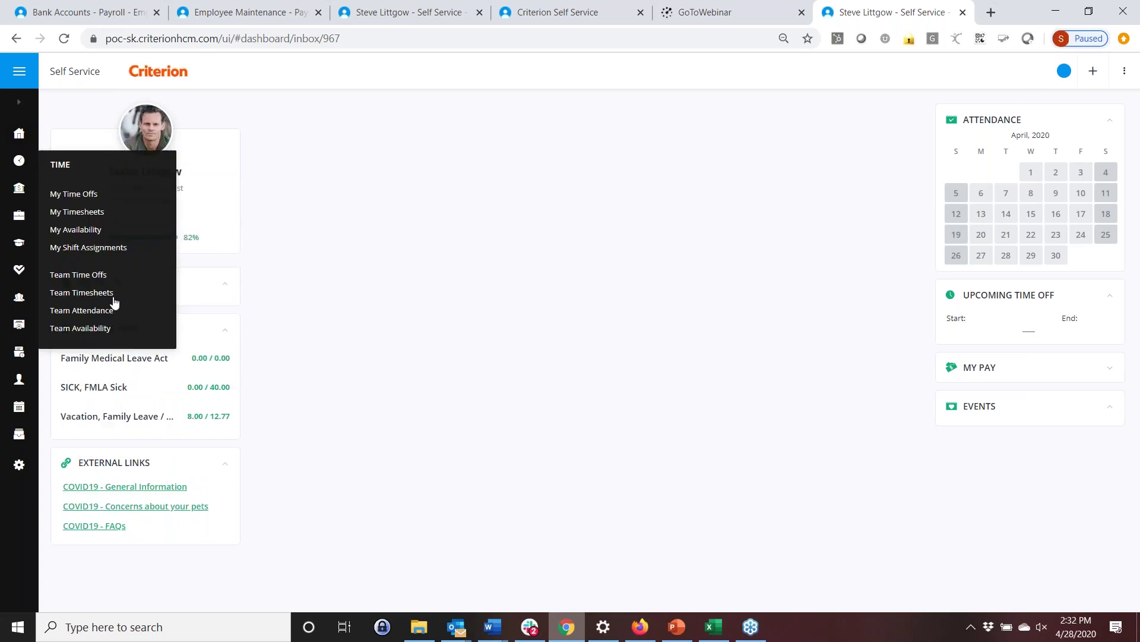
{"action": "left_click", "coordinate": [66, 293]}
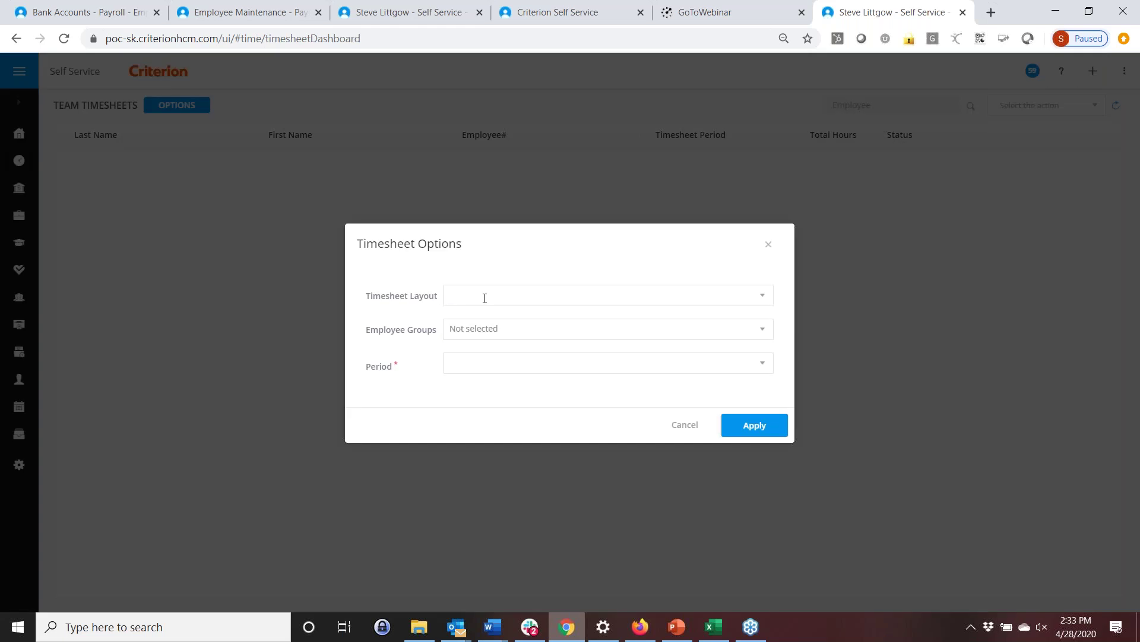
Set timesheet options to NGEMC layout, New Hire group, Pay Period with Weekly schedule, and apply.
{"action": "left_click", "coordinate": [484, 297]}
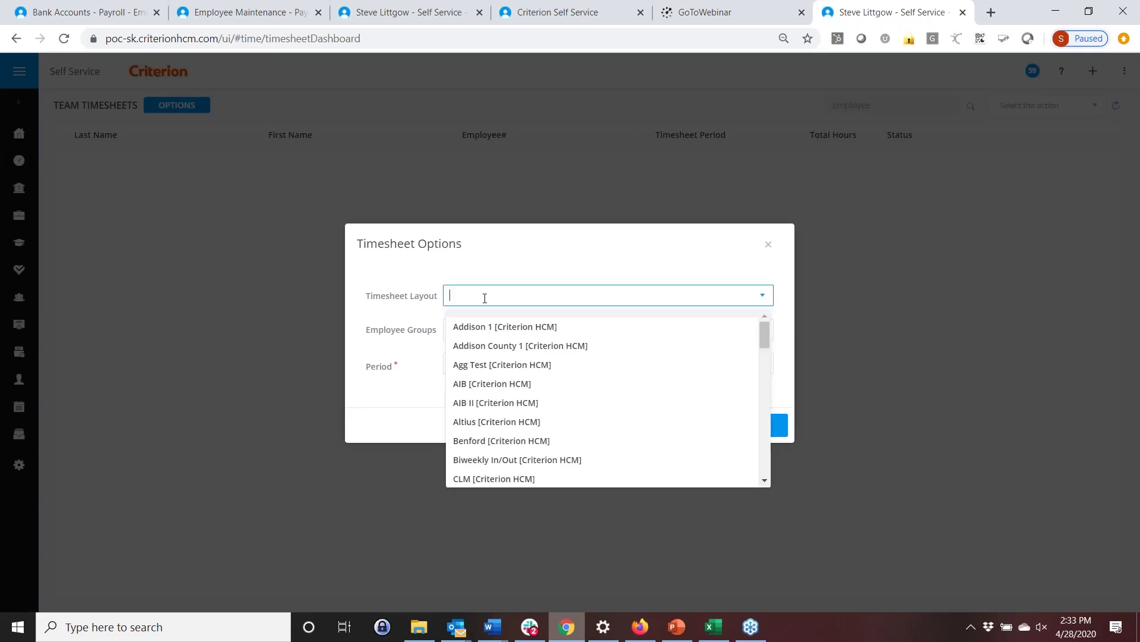
{"action": "type", "text": "ng"}
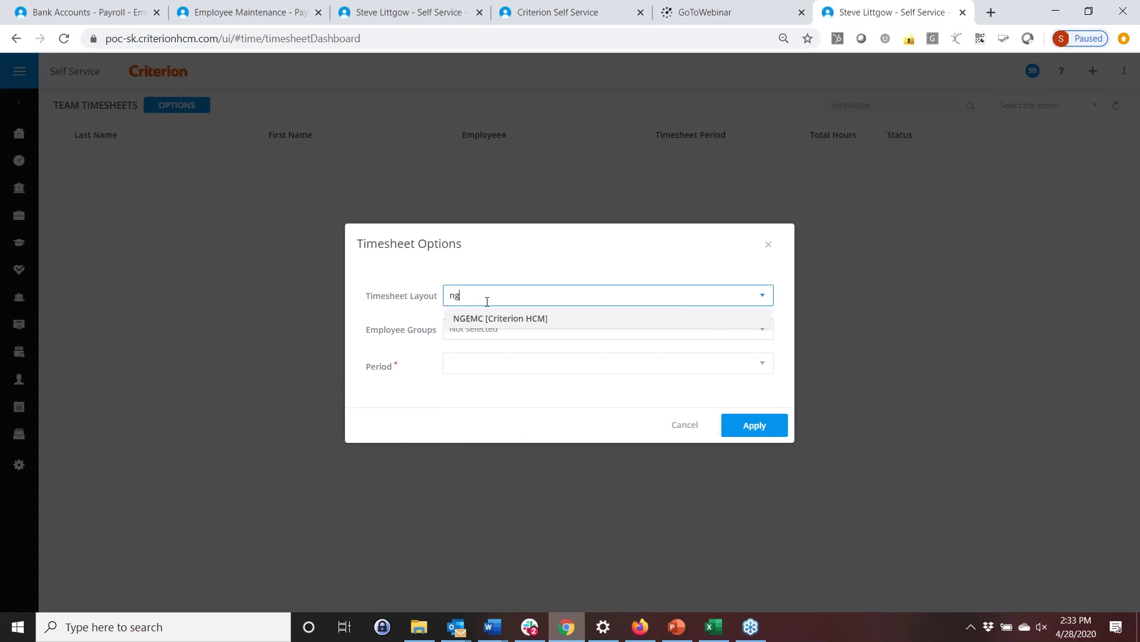
{"action": "left_click", "coordinate": [496, 323]}
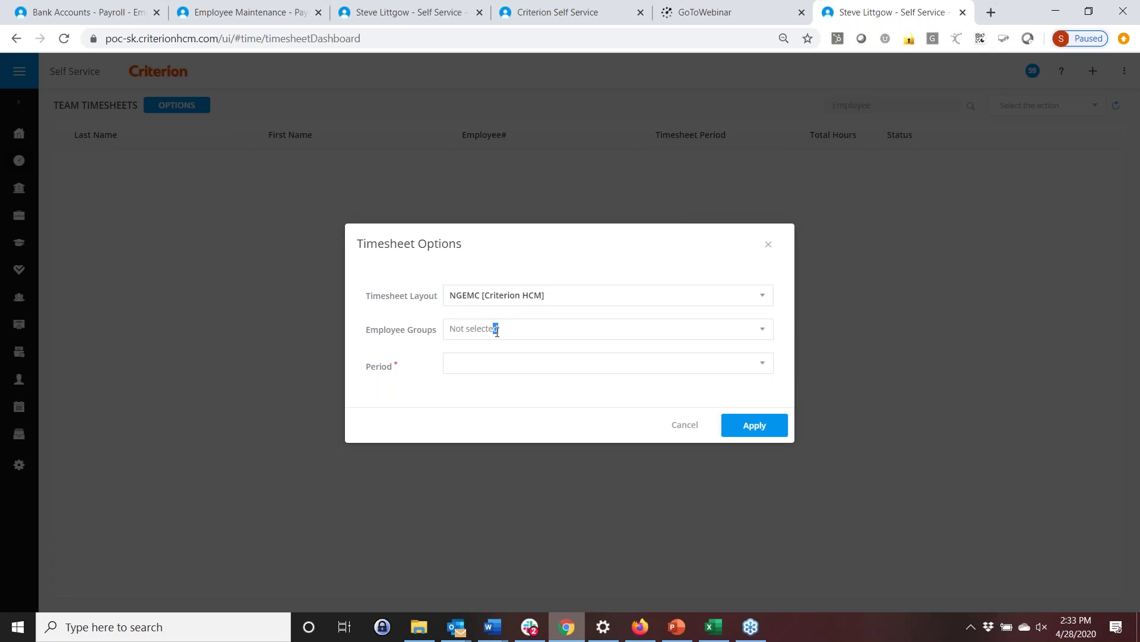
{"action": "left_click", "coordinate": [498, 331]}
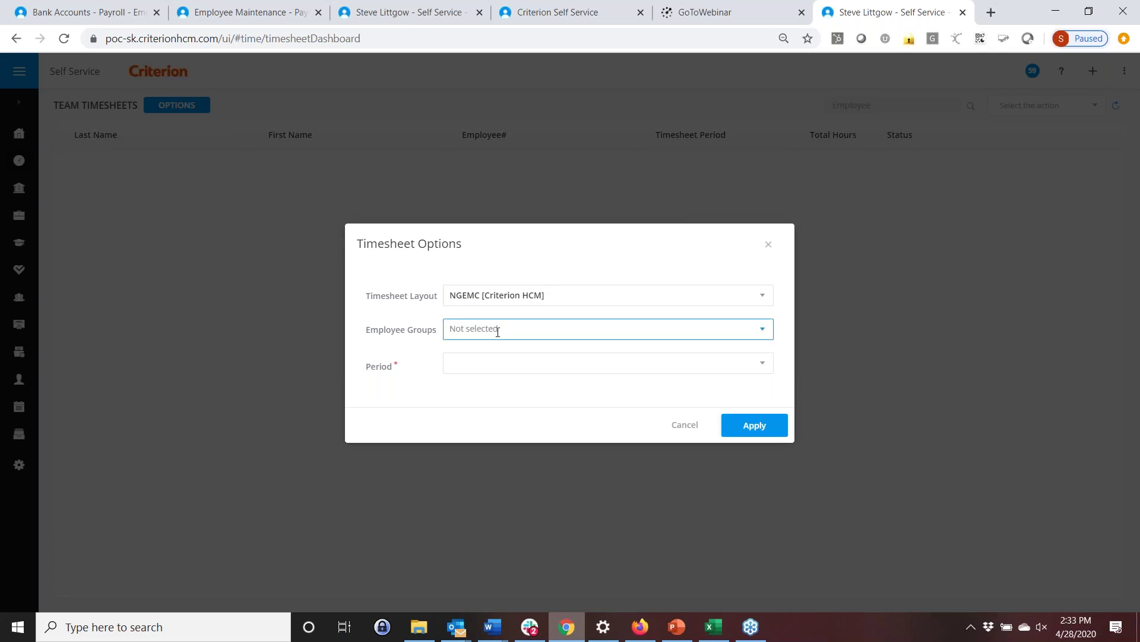
{"action": "type", "text": "new"}
{"action": "left_click", "coordinate": [508, 355]}
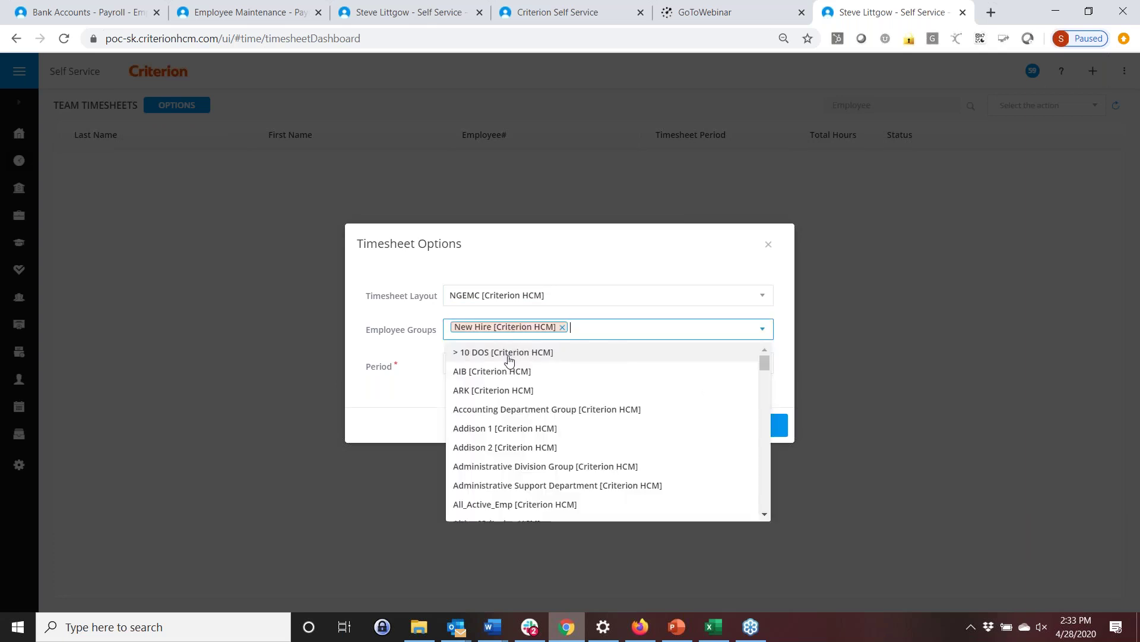
{"action": "left_click", "coordinate": [781, 394]}
{"action": "left_click", "coordinate": [762, 366]}
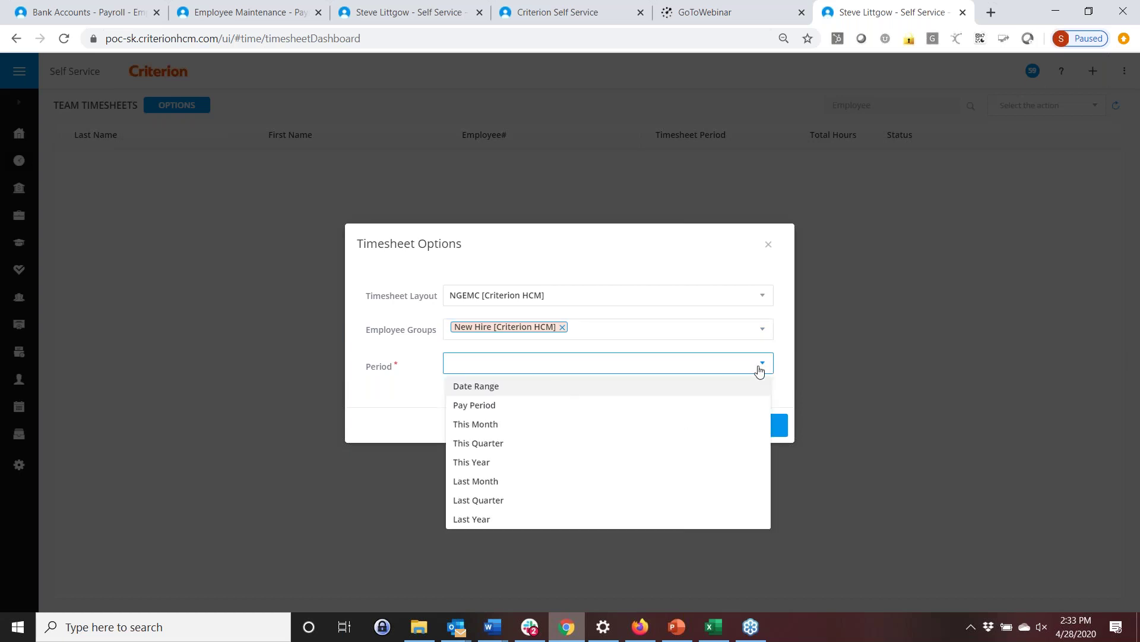
{"action": "left_click", "coordinate": [545, 405]}
{"action": "left_click", "coordinate": [537, 397]}
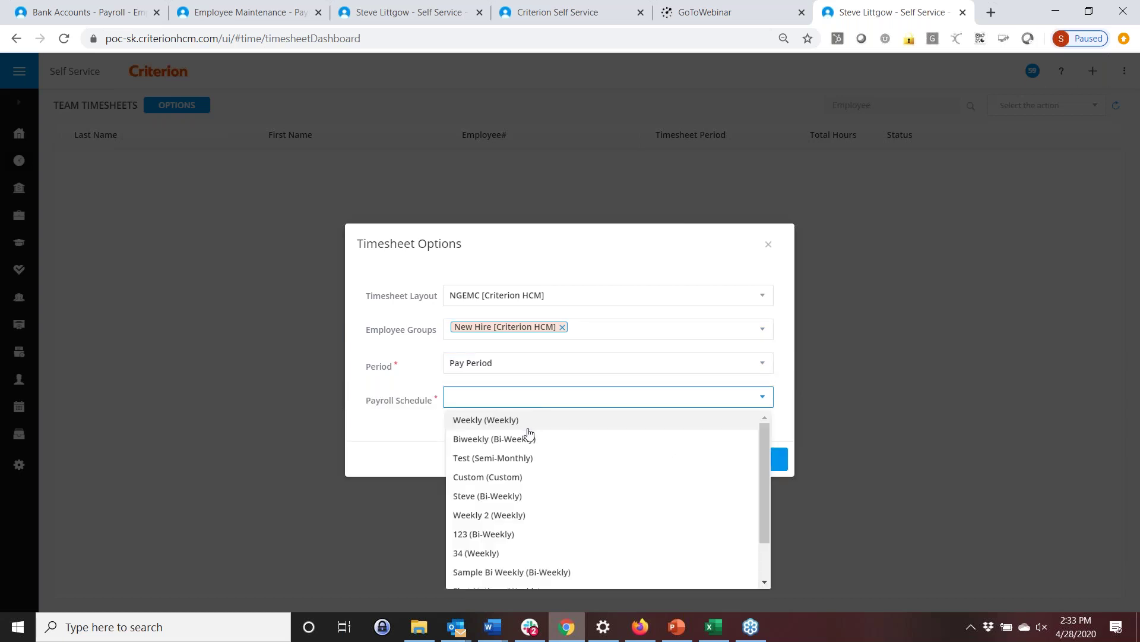
{"action": "left_click", "coordinate": [529, 423]}
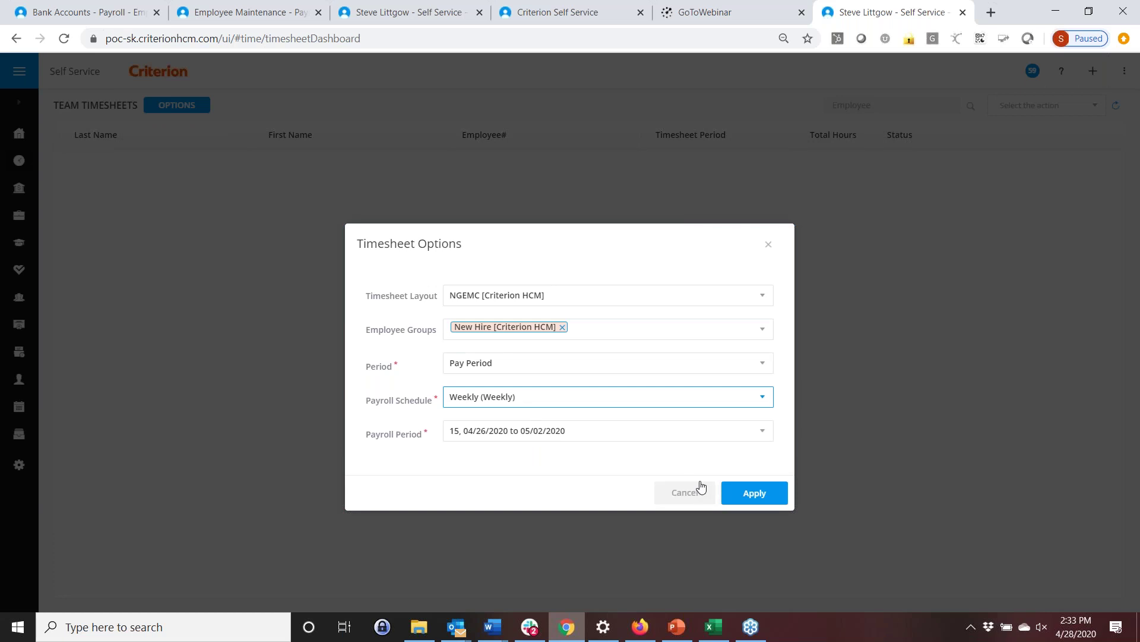
{"action": "left_click", "coordinate": [754, 493]}
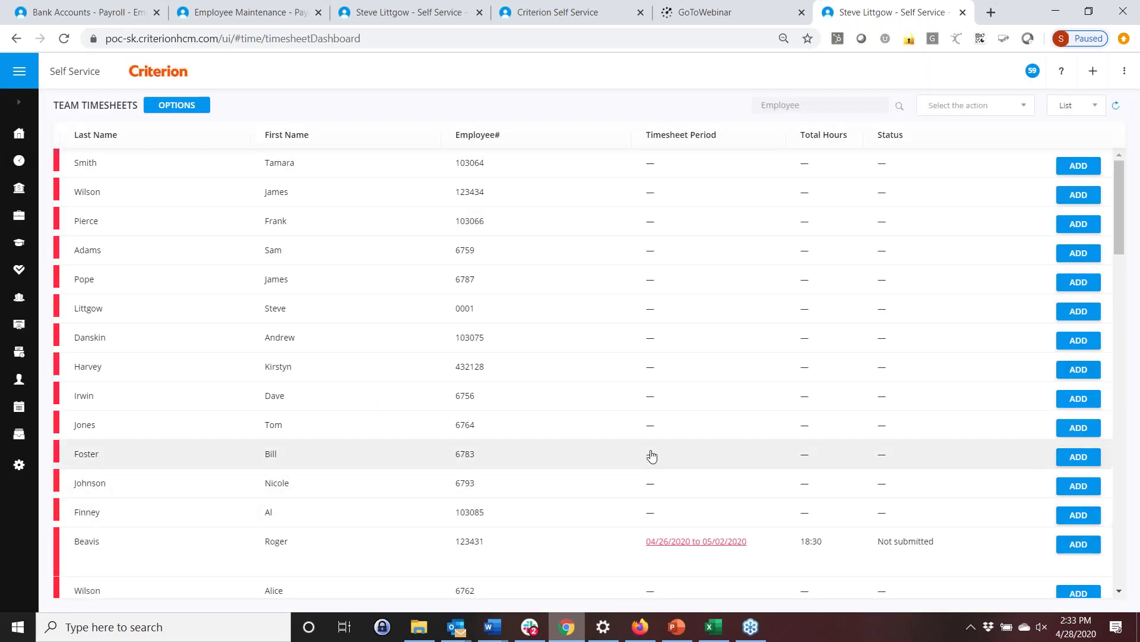
Sort the team by last name and open the 44:00-hour 04/26–05/02/2020 timesheet.
{"action": "scroll", "coordinate": [333, 438], "scroll_direction": "down", "scroll_amount": 2}
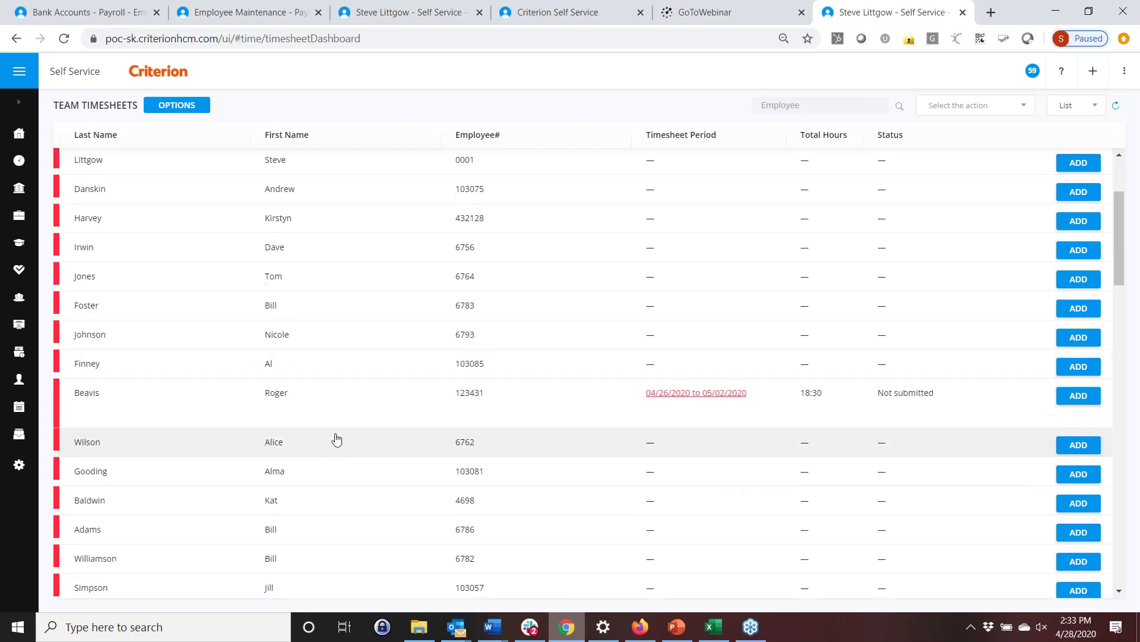
{"action": "scroll", "coordinate": [382, 369], "scroll_direction": "up", "scroll_amount": 3}
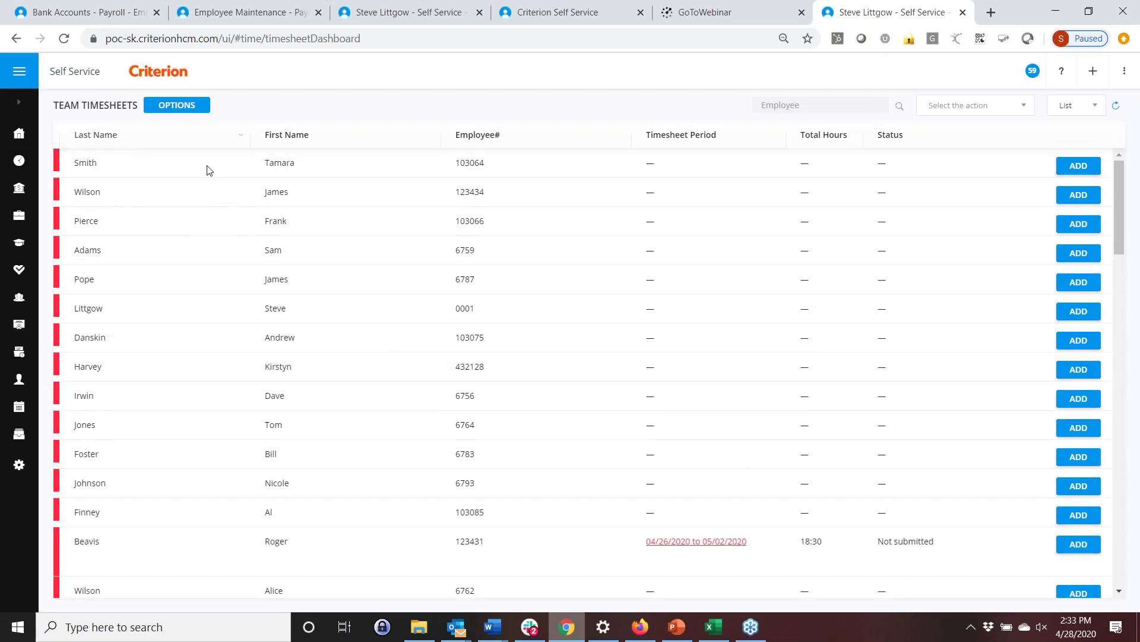
{"action": "left_click", "coordinate": [133, 137]}
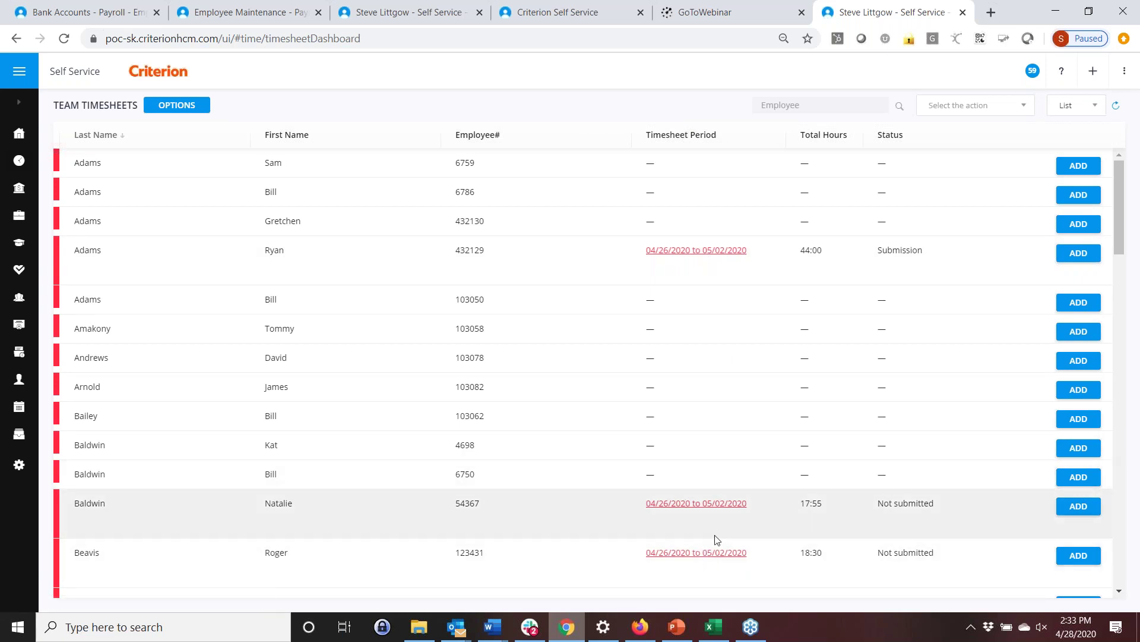
{"action": "left_click", "coordinate": [731, 252]}
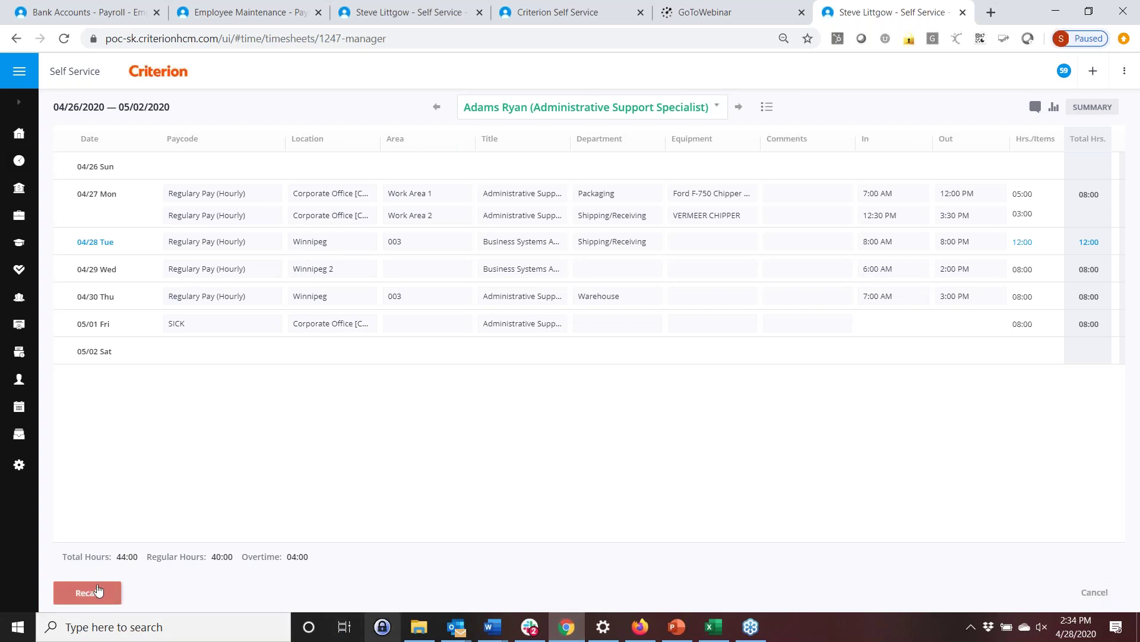
Cancel the individual timesheet without changes, returning to the Team Timesheets list.
{"action": "left_click", "coordinate": [1094, 592]}
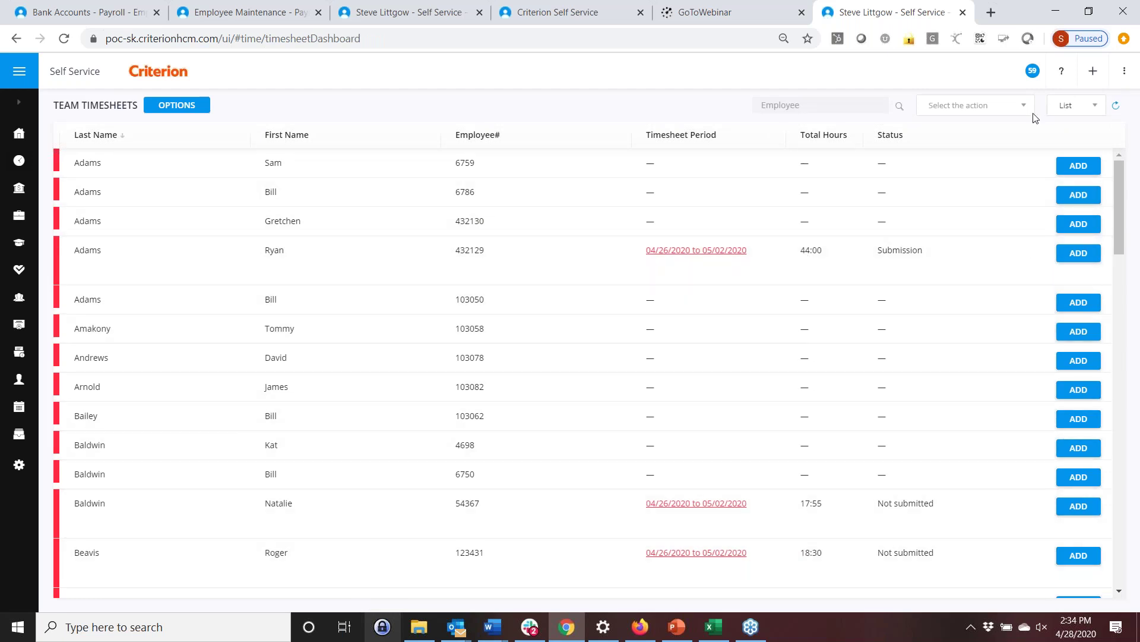
Review the team timesheet actions, then switch the Team Timesheets view from List to Grid.
{"action": "left_click", "coordinate": [1026, 112]}
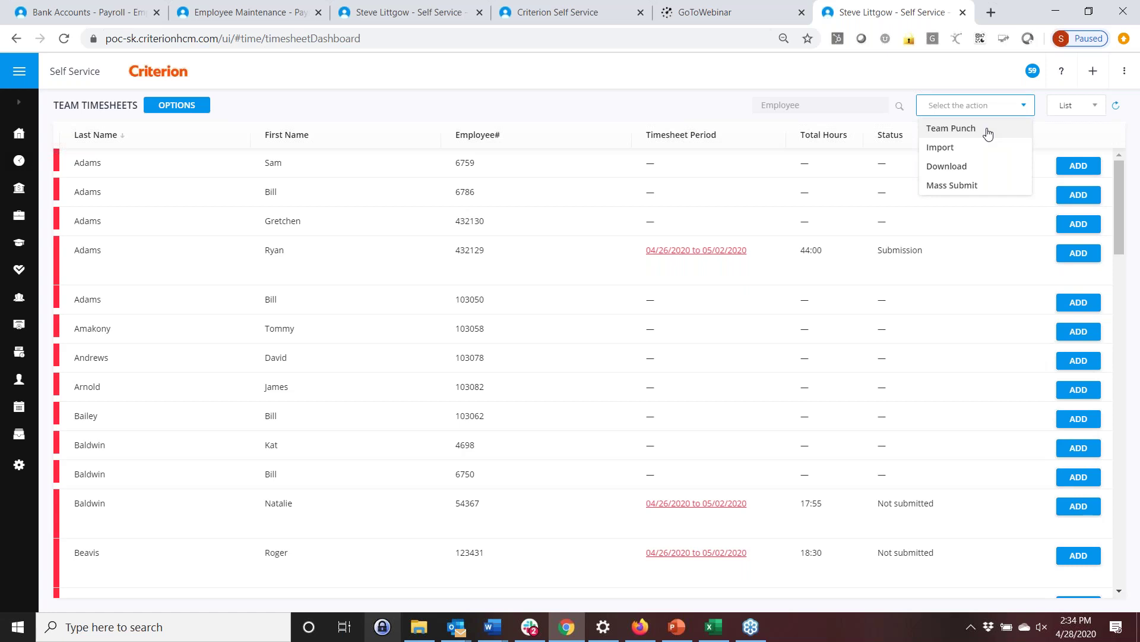
{"action": "left_click", "coordinate": [1094, 107]}
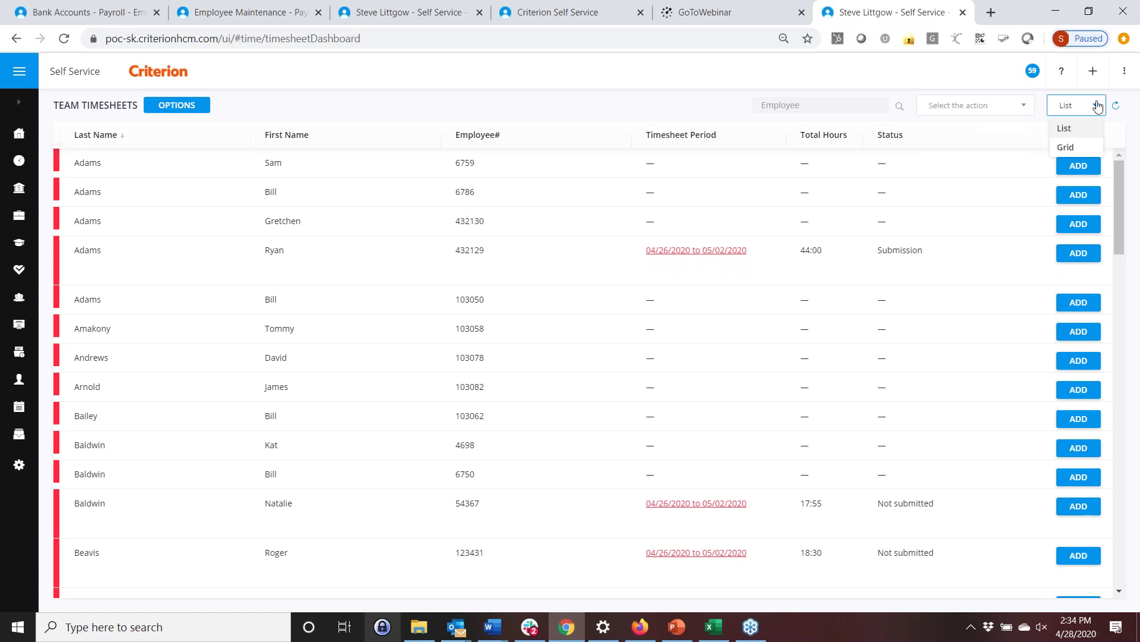
{"action": "left_click", "coordinate": [1063, 147]}
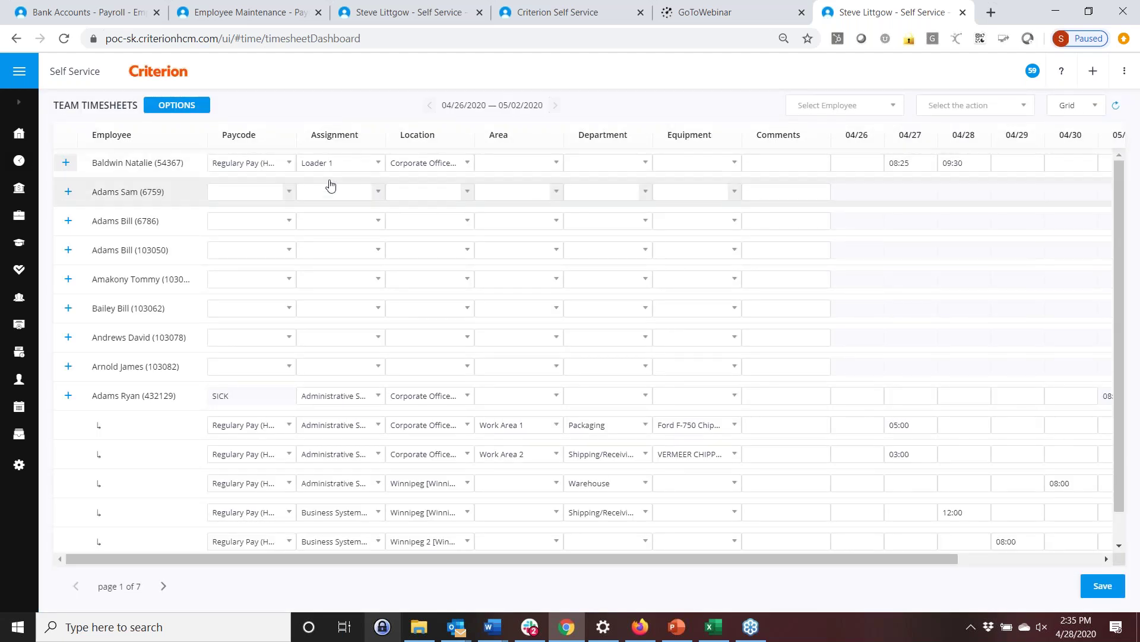
Give the second grid row a regular hourly paycode, assignment, location and 01 Main Task area, then go Home.
{"action": "left_click", "coordinate": [252, 192]}
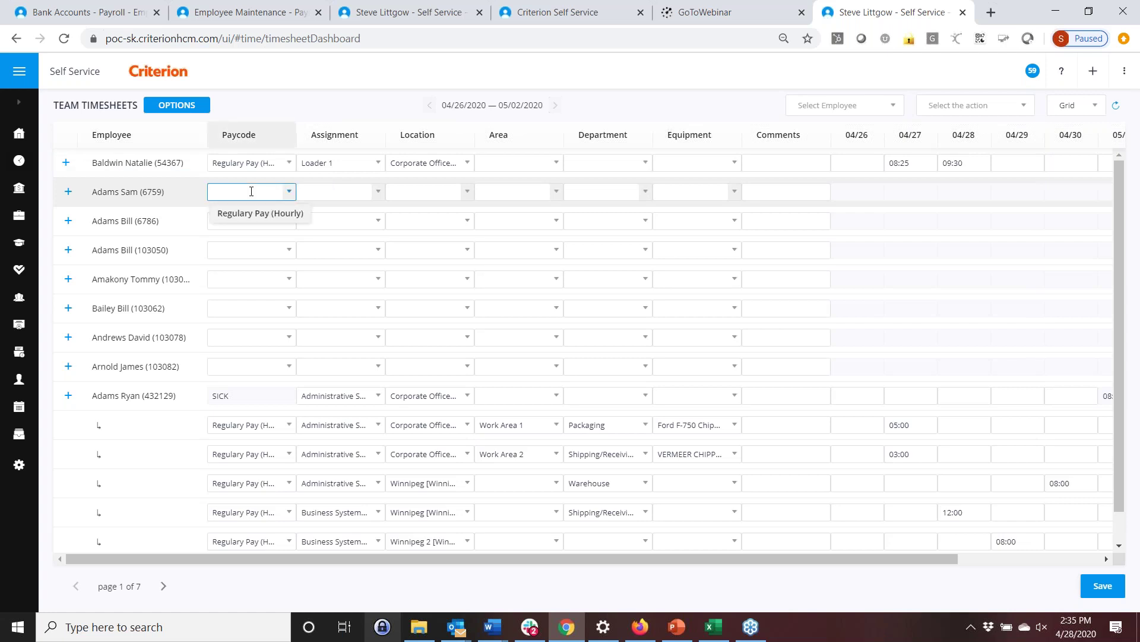
{"action": "key", "text": "Tab"}
{"action": "key", "text": "Tab"}
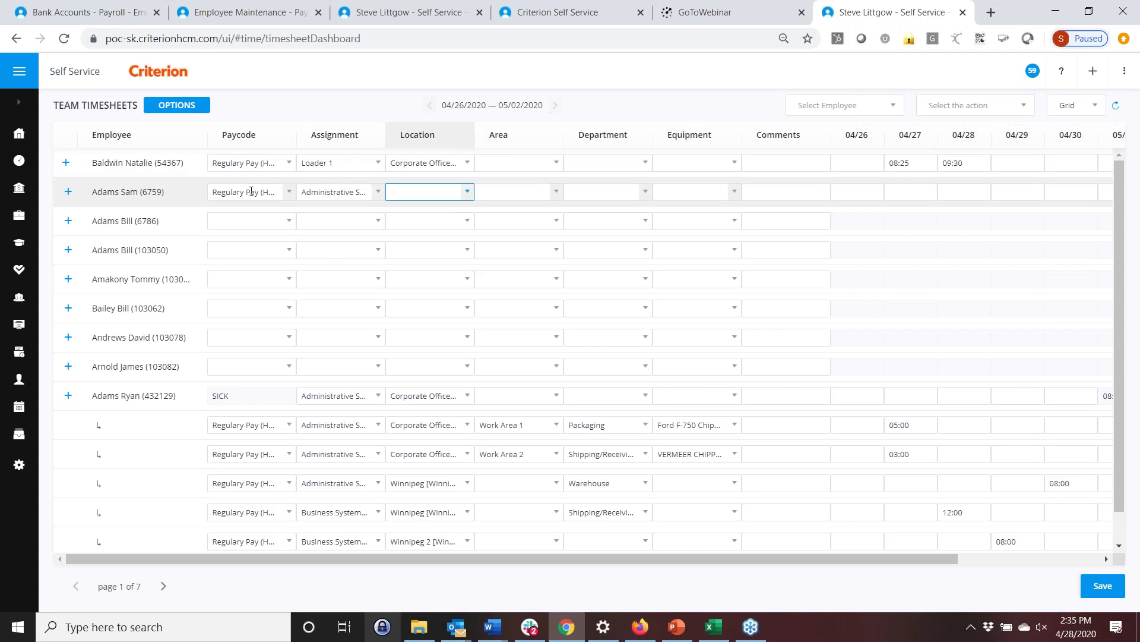
{"action": "key", "text": "Tab"}
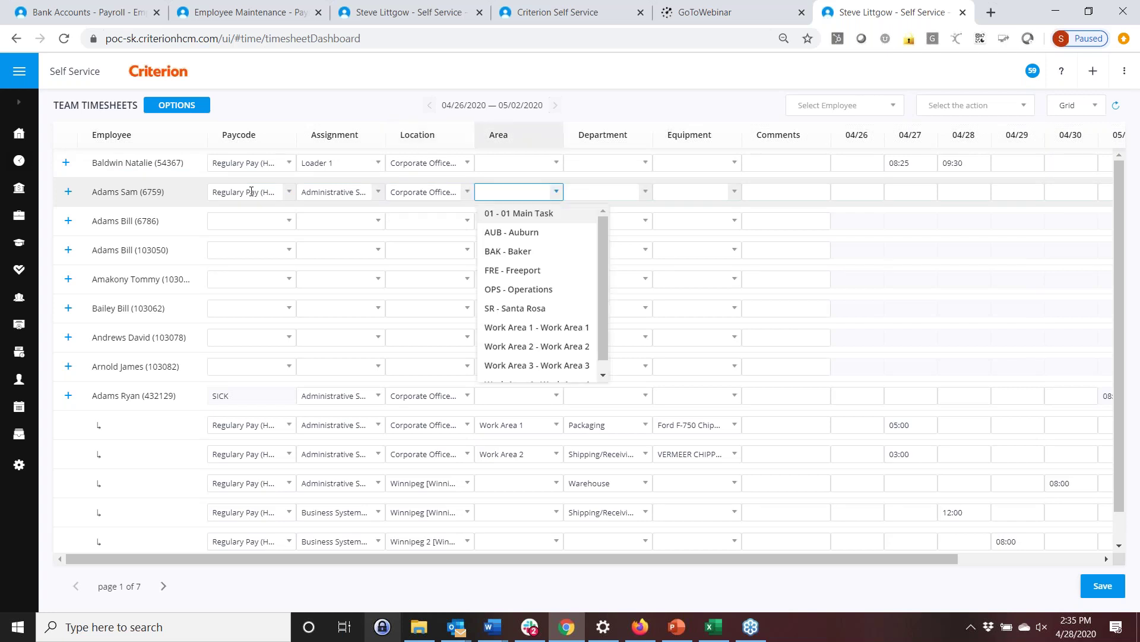
{"action": "key", "text": "Tab"}
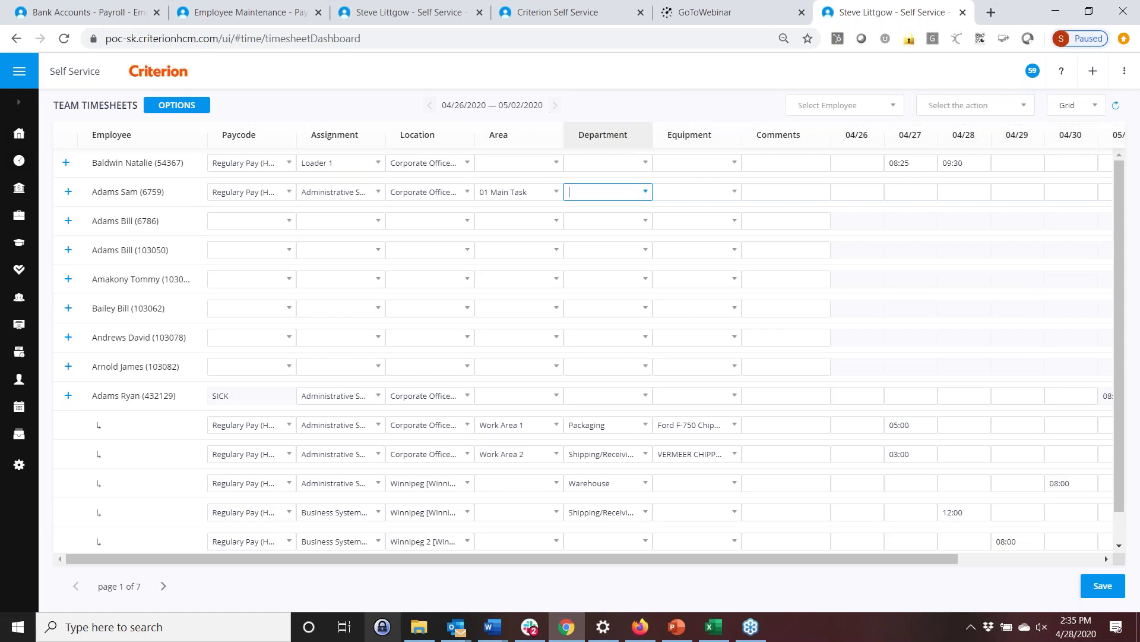
{"action": "left_click", "coordinate": [19, 133]}
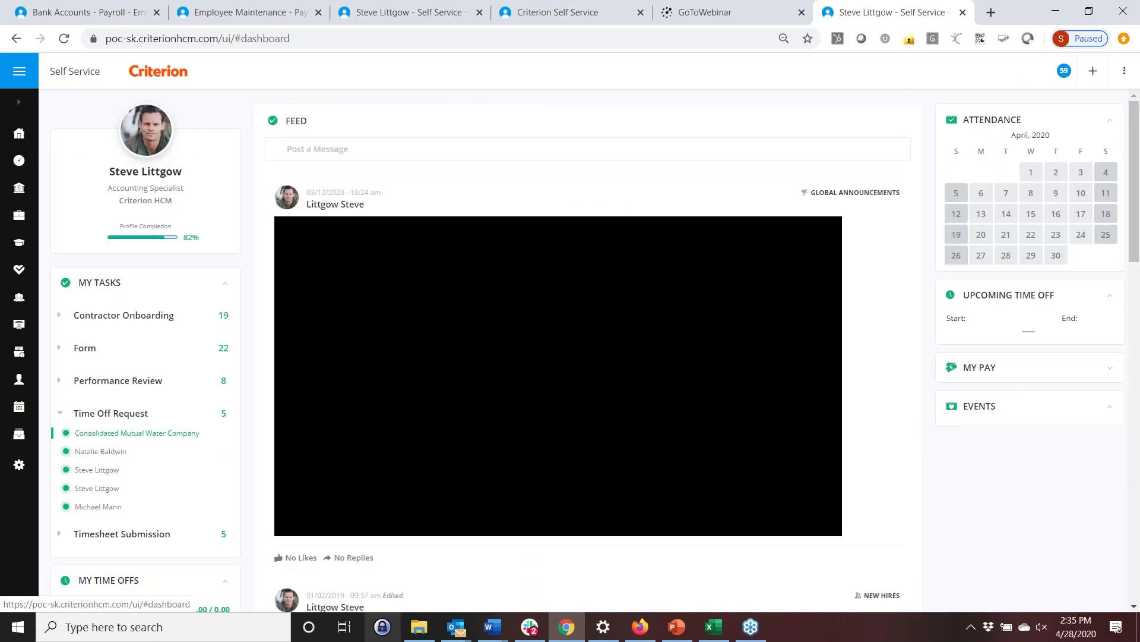
Approve the employee's 44:00-hour 04/26–05/02/2020 timesheet submission from My Tasks, dismissing the internal error.
{"action": "left_click", "coordinate": [158, 534]}
{"action": "scroll", "coordinate": [148, 380], "scroll_direction": "down", "scroll_amount": 8}
{"action": "scroll", "coordinate": [136, 202], "scroll_direction": "up", "scroll_amount": 1}
{"action": "left_click", "coordinate": [107, 183]}
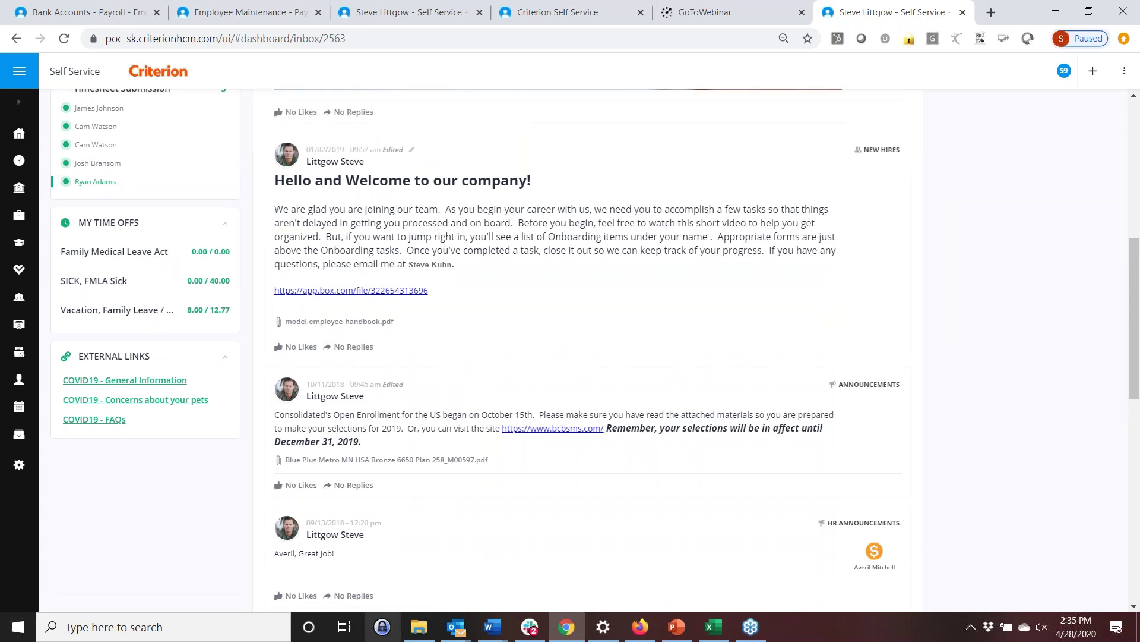
{"action": "scroll", "coordinate": [853, 166], "scroll_direction": "up", "scroll_amount": 3}
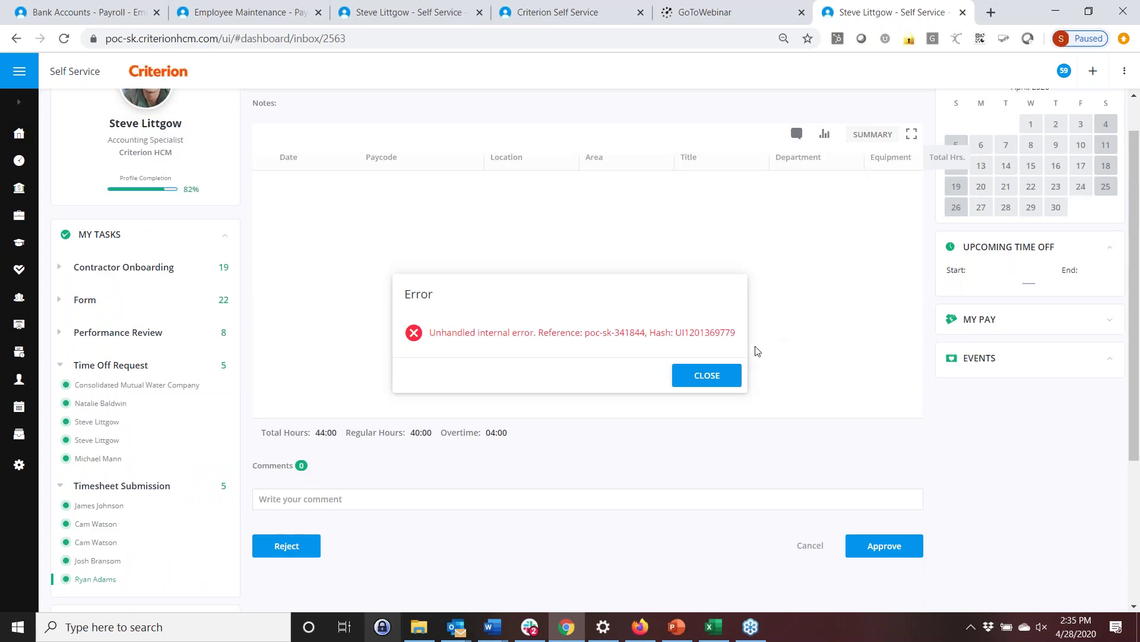
{"action": "left_click", "coordinate": [757, 351]}
{"action": "left_click", "coordinate": [911, 135]}
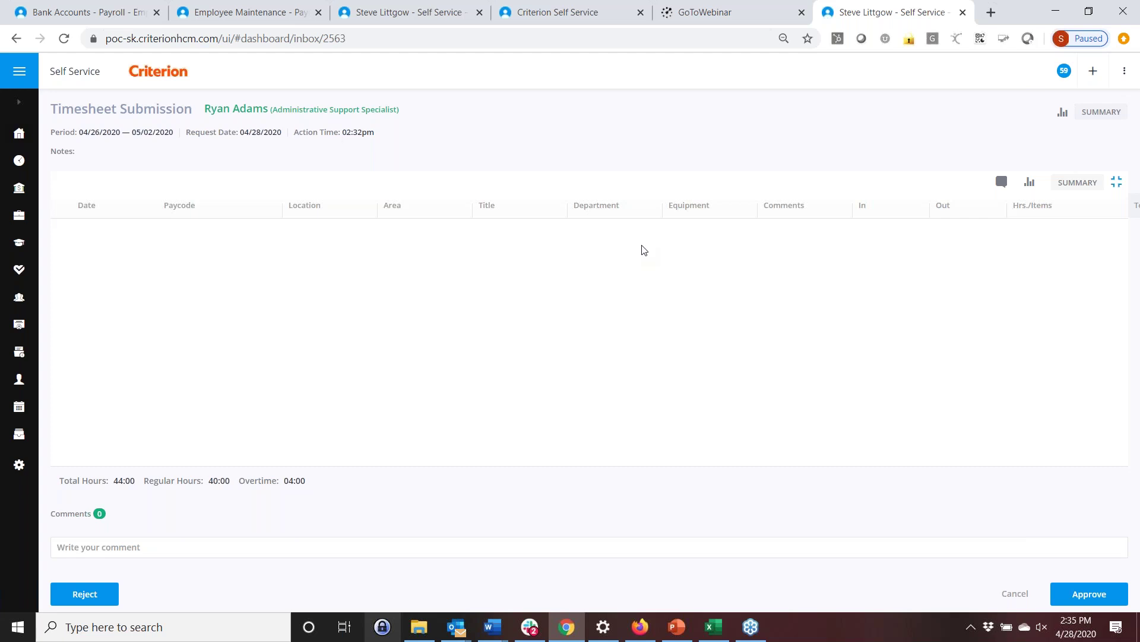
{"action": "left_click", "coordinate": [1097, 596]}
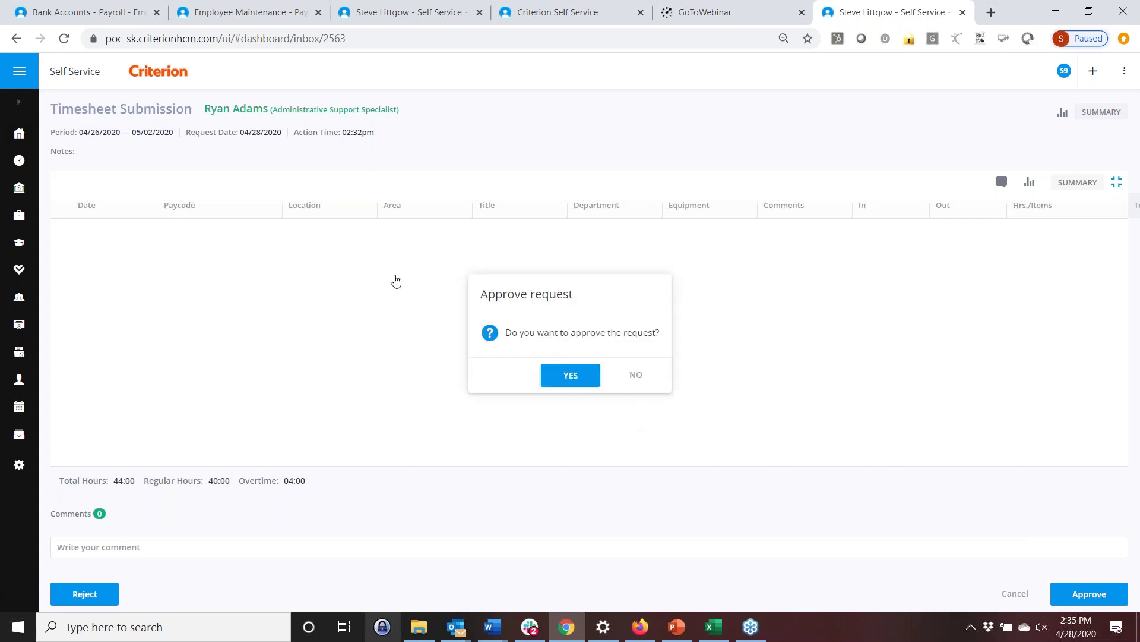
{"action": "key", "text": "Return"}
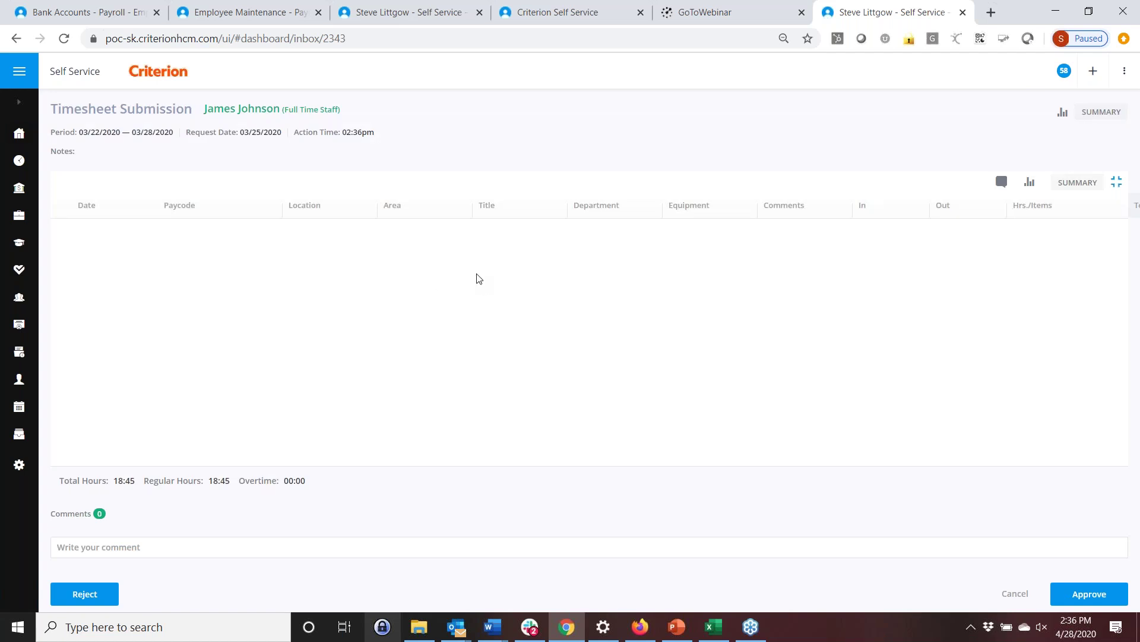
Switch to the Payroll module and start a new payroll batch.
{"action": "left_click", "coordinate": [72, 20]}
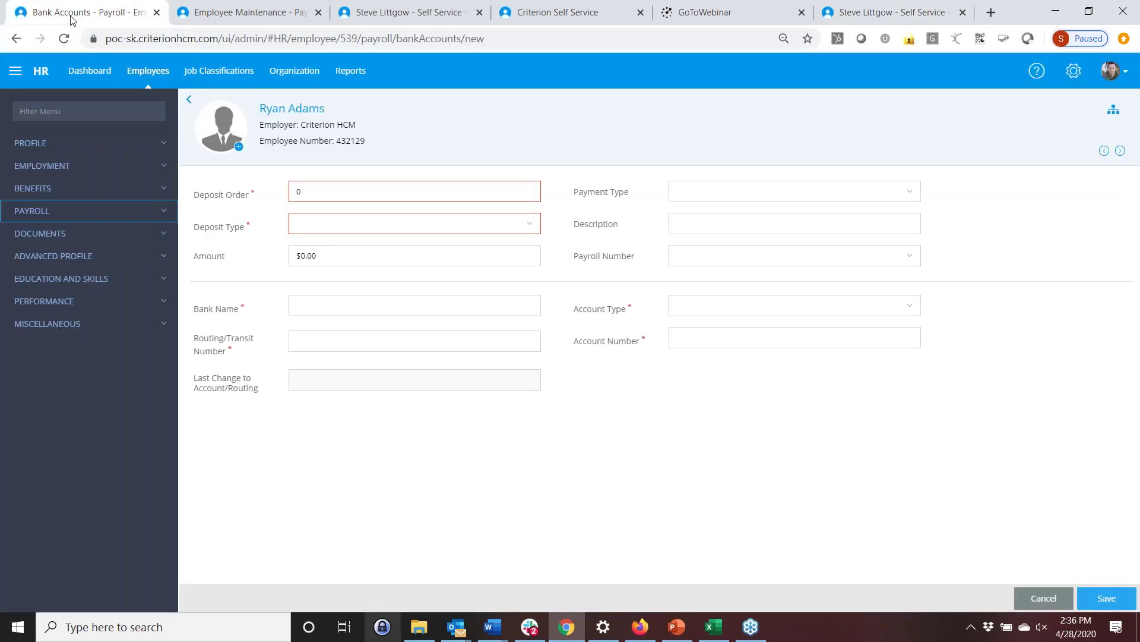
{"action": "left_click", "coordinate": [16, 72]}
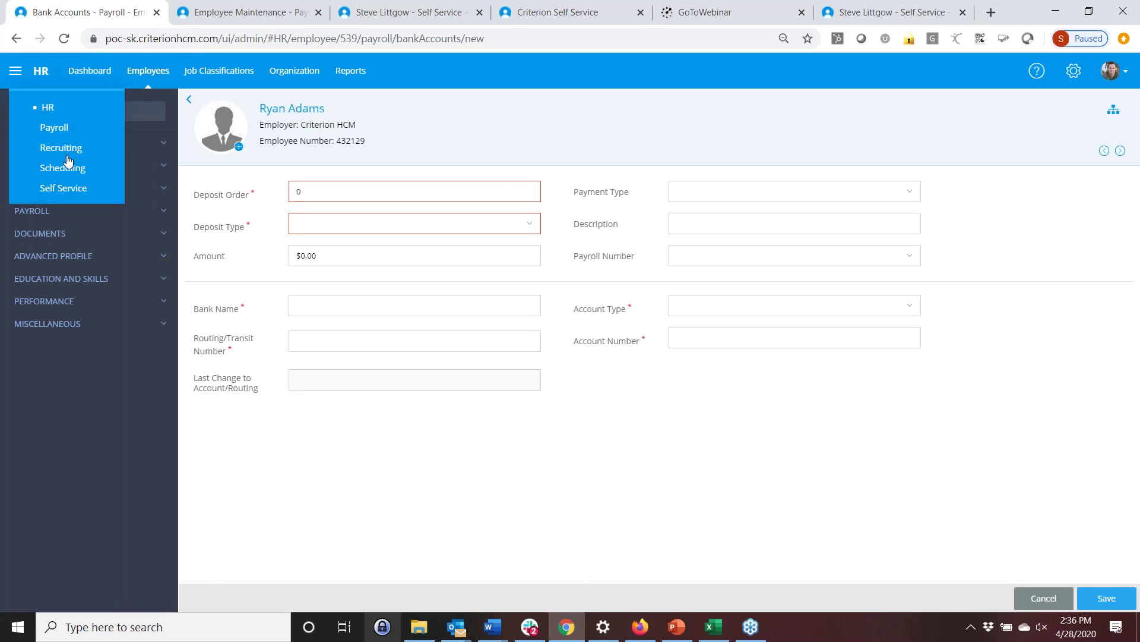
{"action": "left_click", "coordinate": [58, 128]}
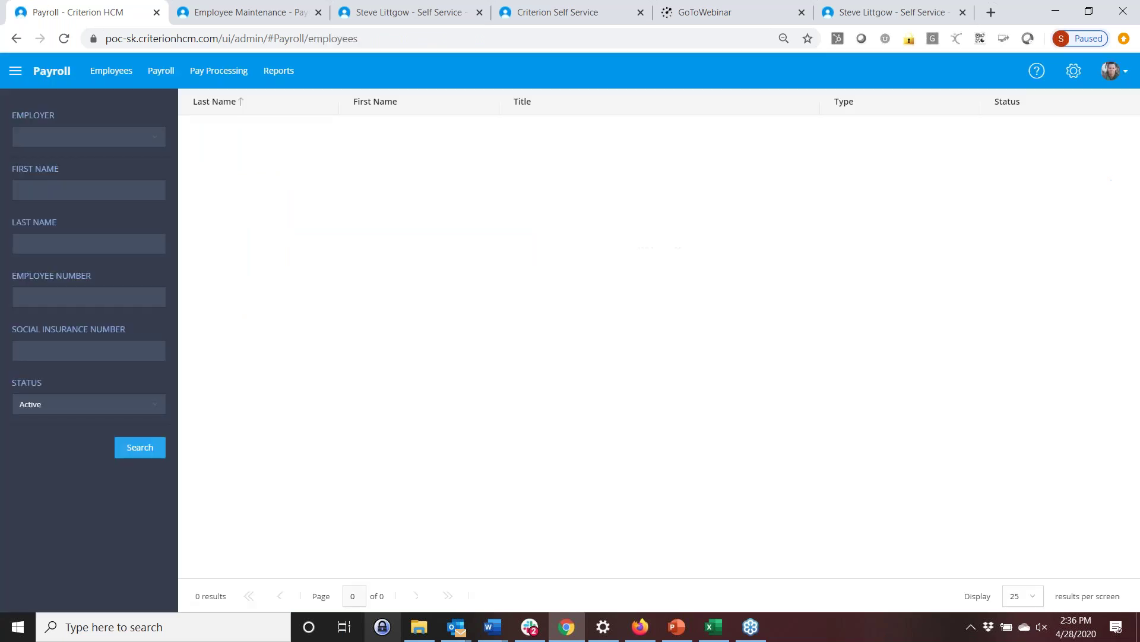
{"action": "left_click", "coordinate": [160, 74]}
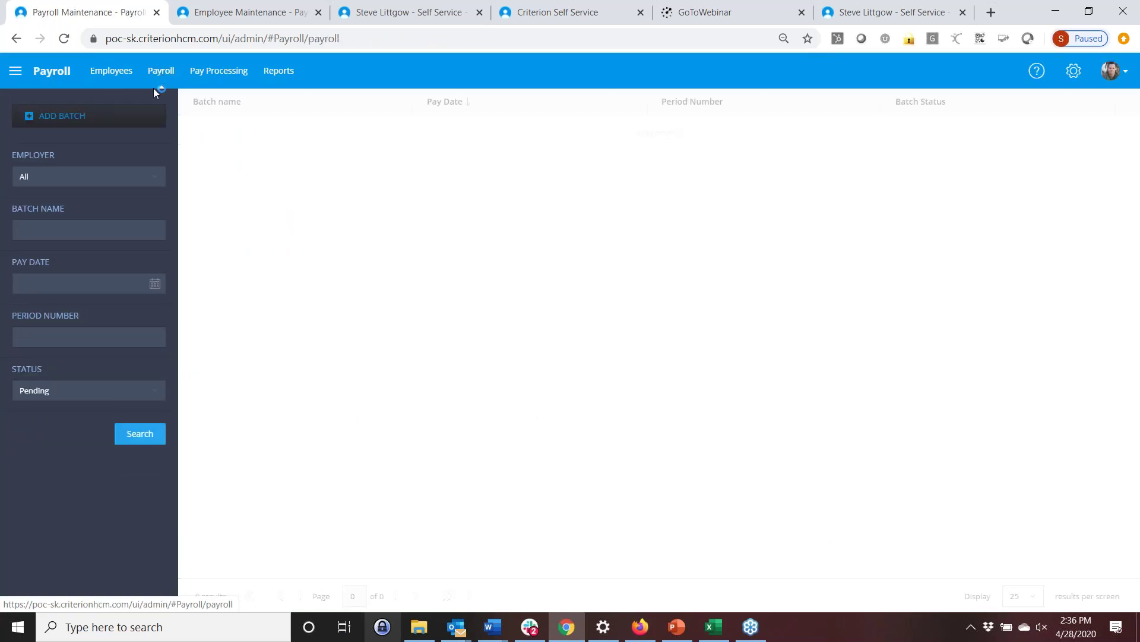
{"action": "left_click", "coordinate": [127, 122]}
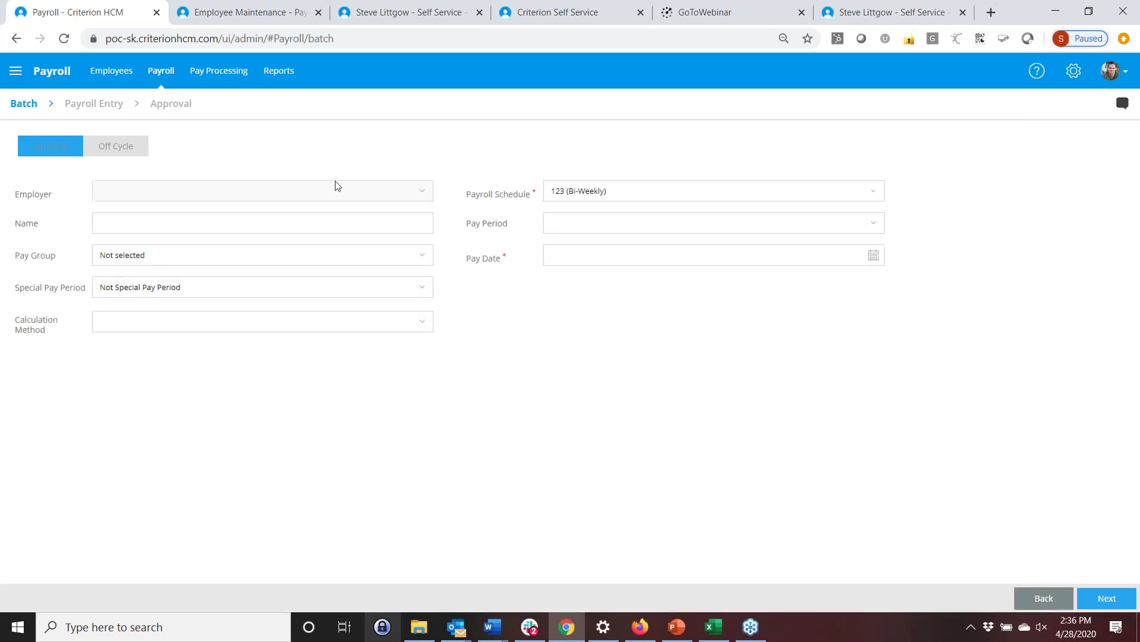
Fill the batch with employer Criterion HCM, a batch name, Weekly schedule and pay period 15 (04/26–05/02/2020).
{"action": "left_click", "coordinate": [308, 205]}
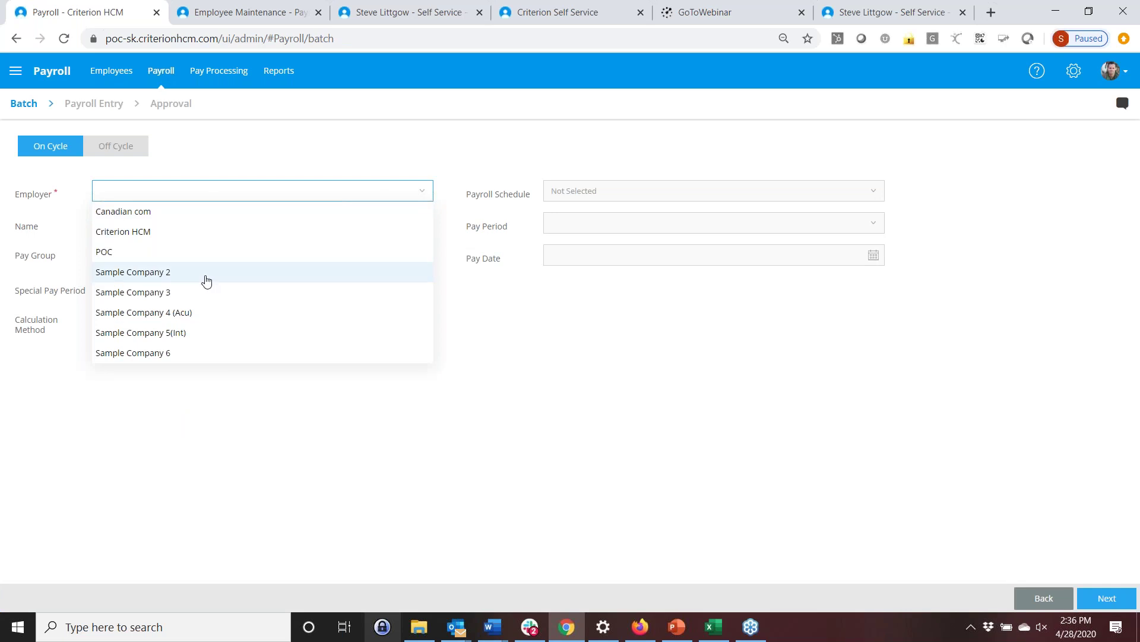
{"action": "left_click", "coordinate": [184, 233]}
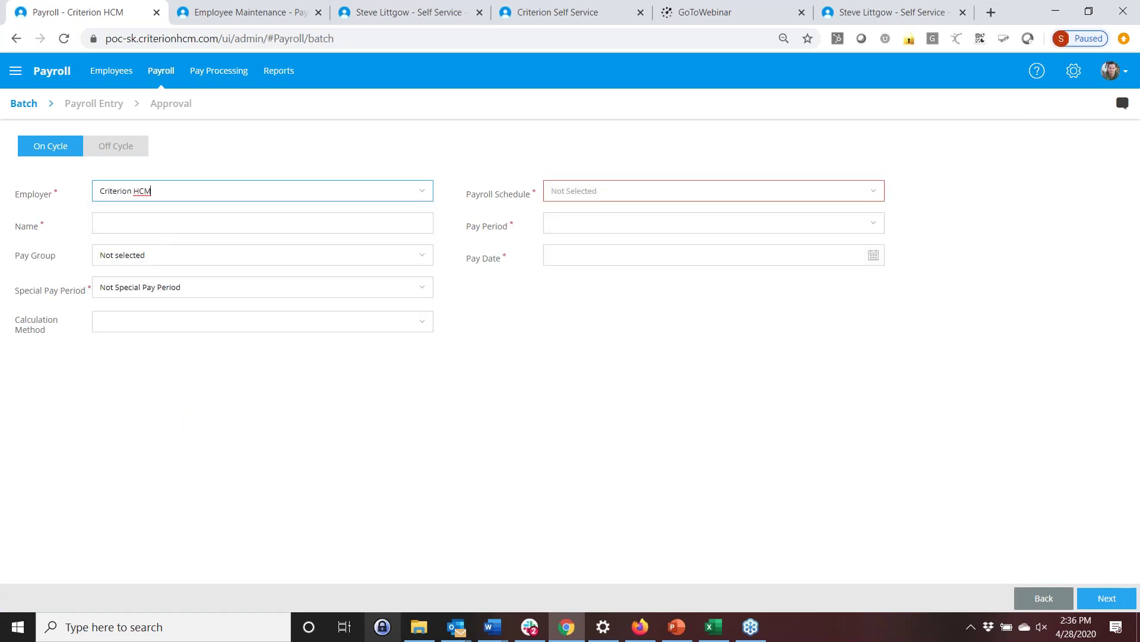
{"action": "left_click", "coordinate": [153, 222]}
{"action": "type", "text": "Ryan"}
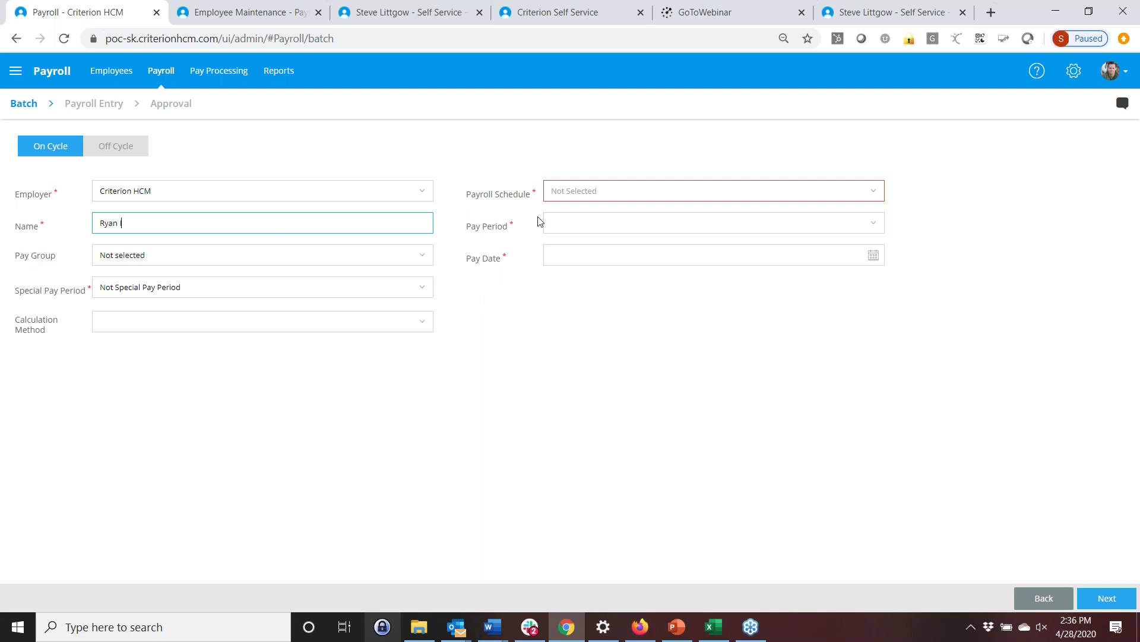
{"action": "left_click", "coordinate": [874, 190]}
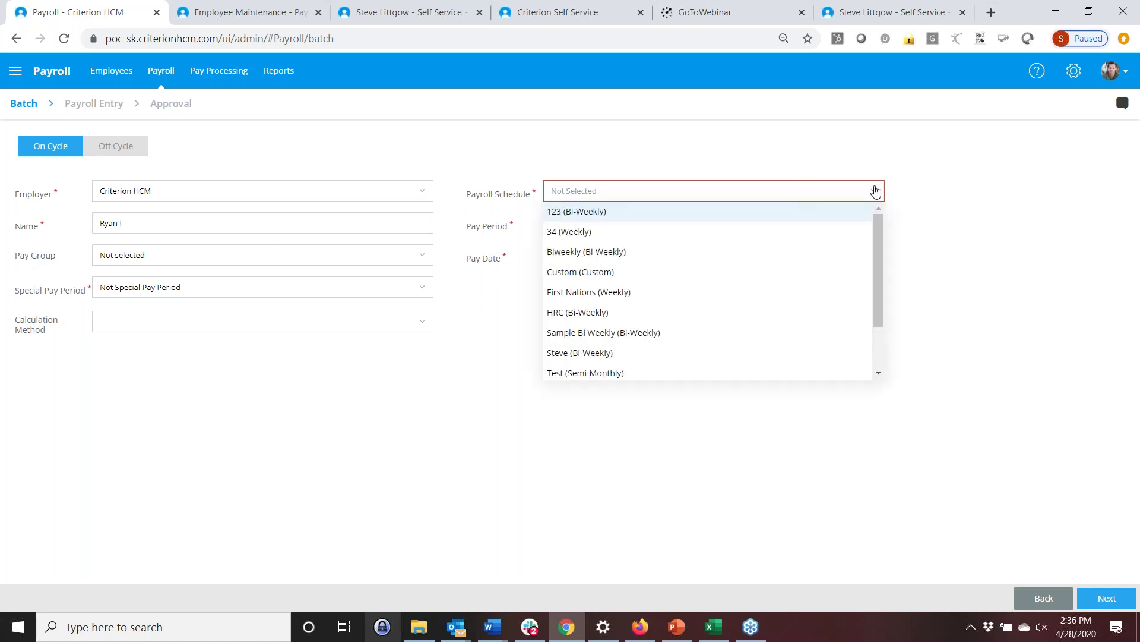
{"action": "scroll", "coordinate": [771, 361], "scroll_direction": "down", "scroll_amount": 1}
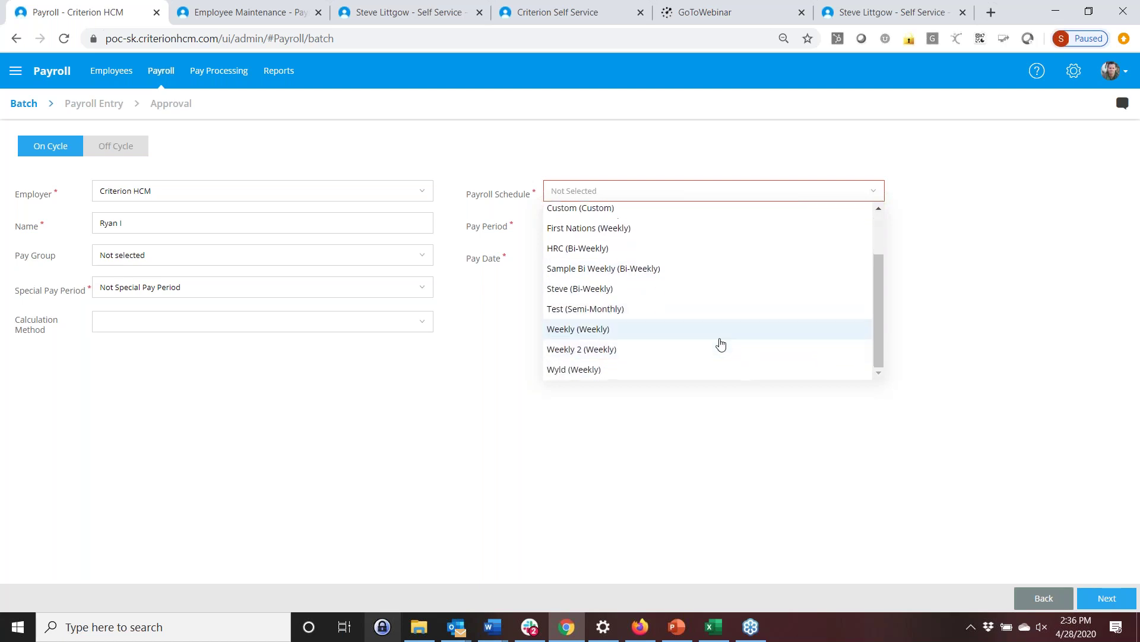
{"action": "left_click", "coordinate": [656, 329]}
{"action": "left_click", "coordinate": [872, 224]}
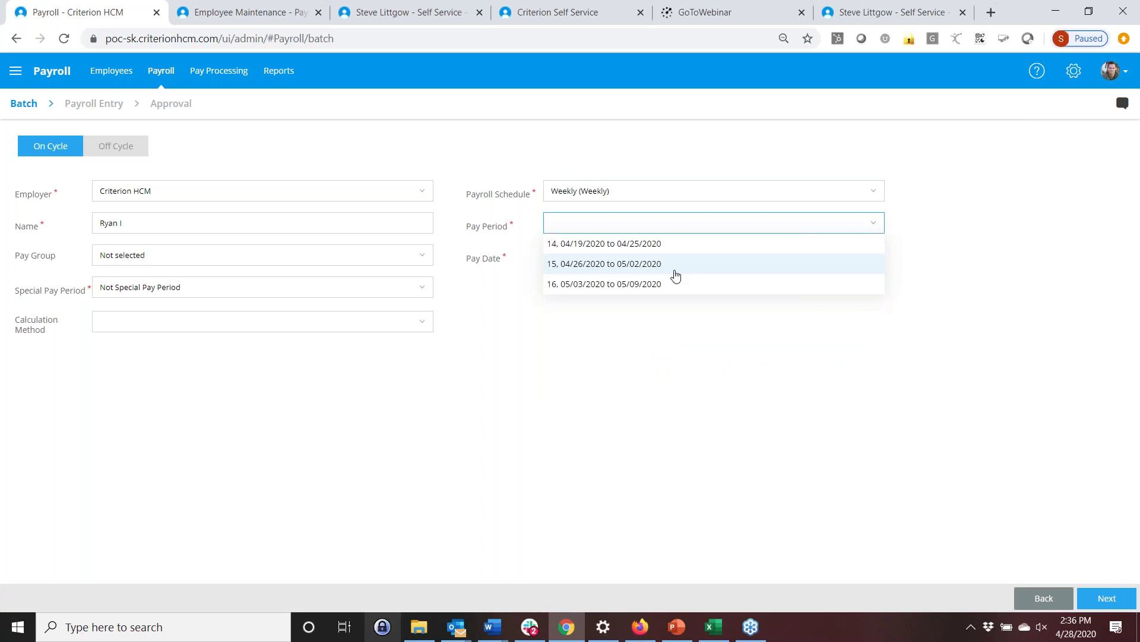
{"action": "left_click", "coordinate": [675, 265]}
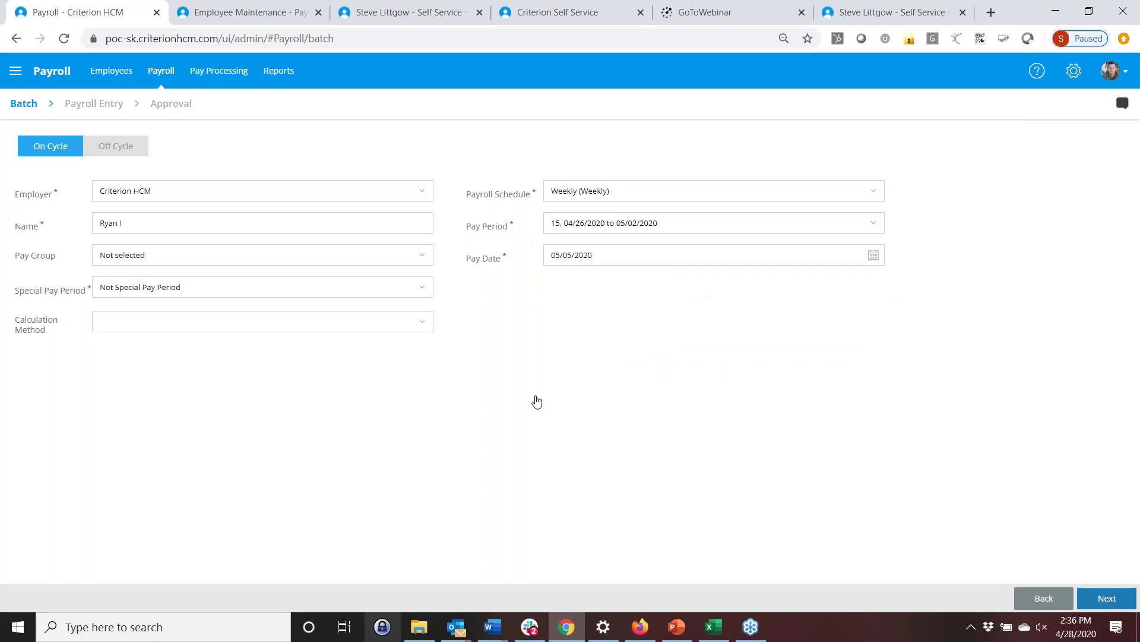
{"action": "key", "text": "Return"}
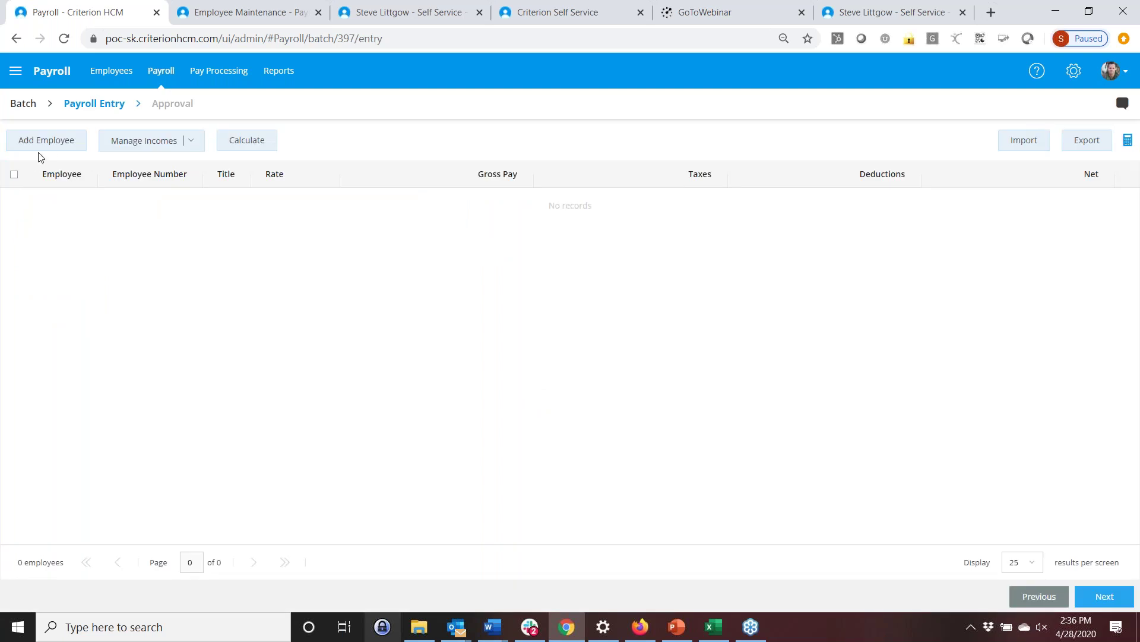
Add the employee found by last-name search, a $16.17 hourly Administrative Support Specialist, to the batch.
{"action": "left_click", "coordinate": [50, 148]}
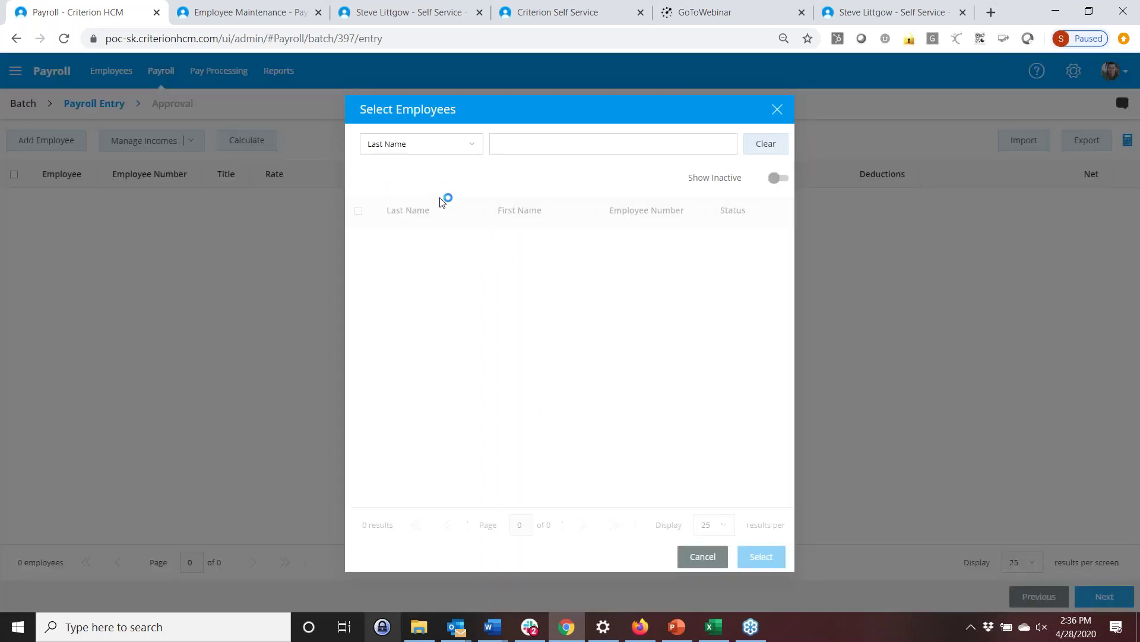
{"action": "left_click", "coordinate": [505, 147]}
{"action": "type", "text": "adams"}
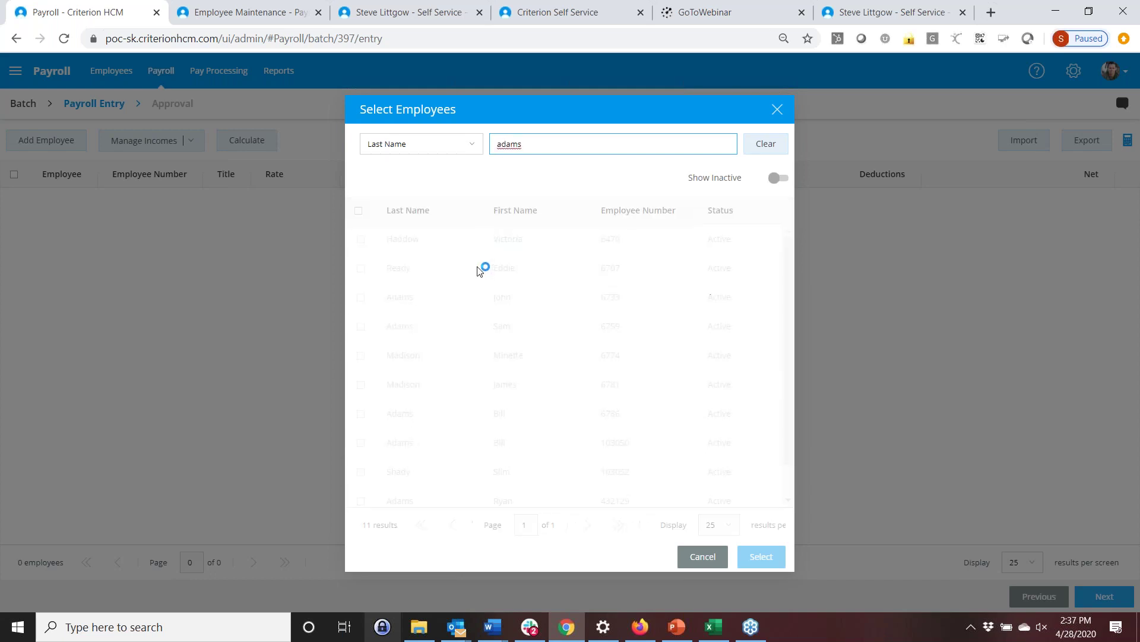
{"action": "left_click", "coordinate": [361, 356]}
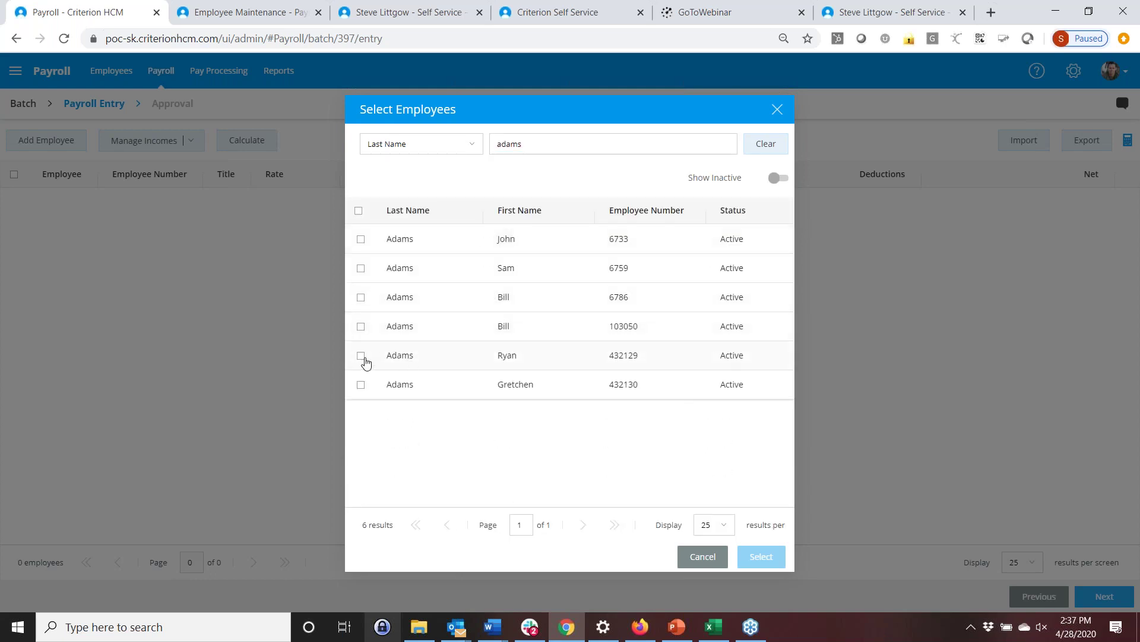
{"action": "left_click", "coordinate": [762, 556]}
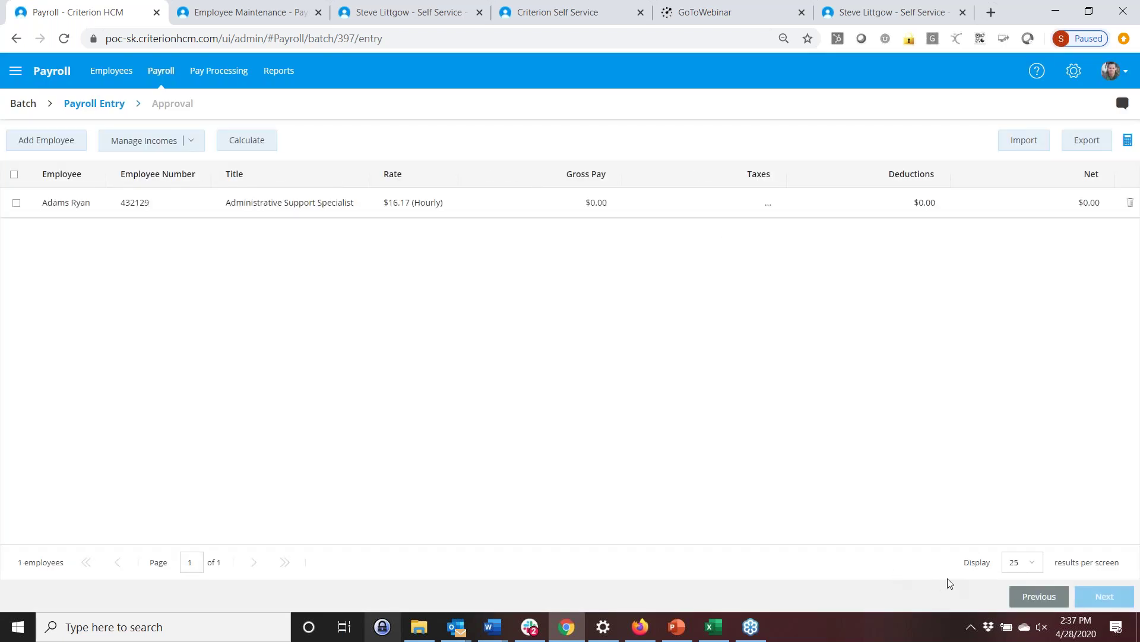
Import the employee's 16-record timesheet file and add its records to the payroll batch.
{"action": "left_click", "coordinate": [1030, 141]}
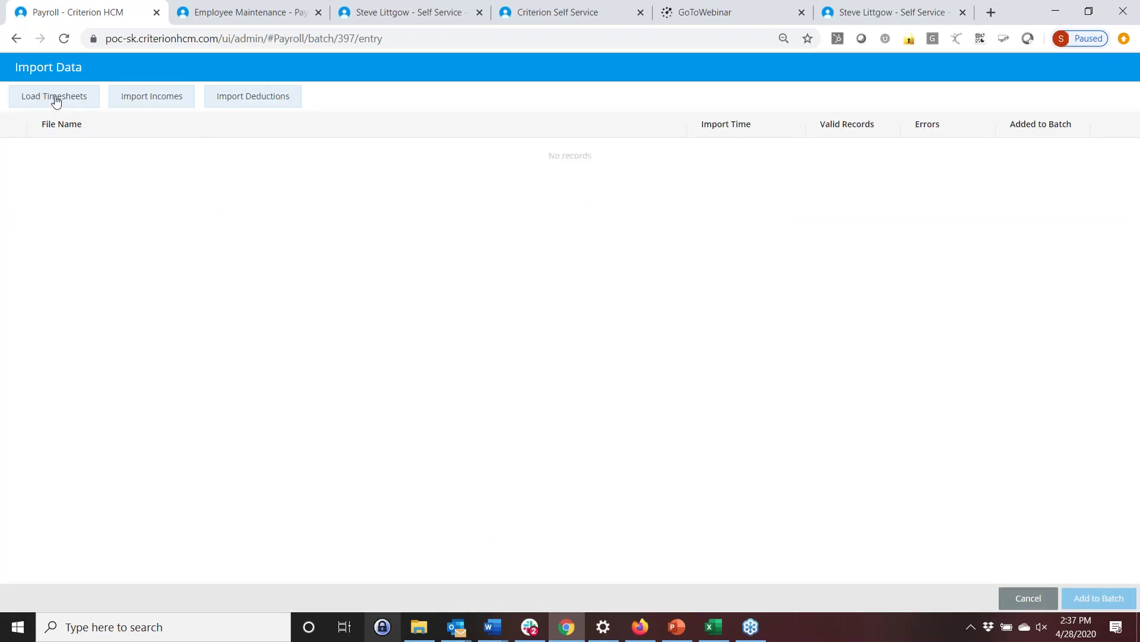
{"action": "left_click", "coordinate": [55, 98]}
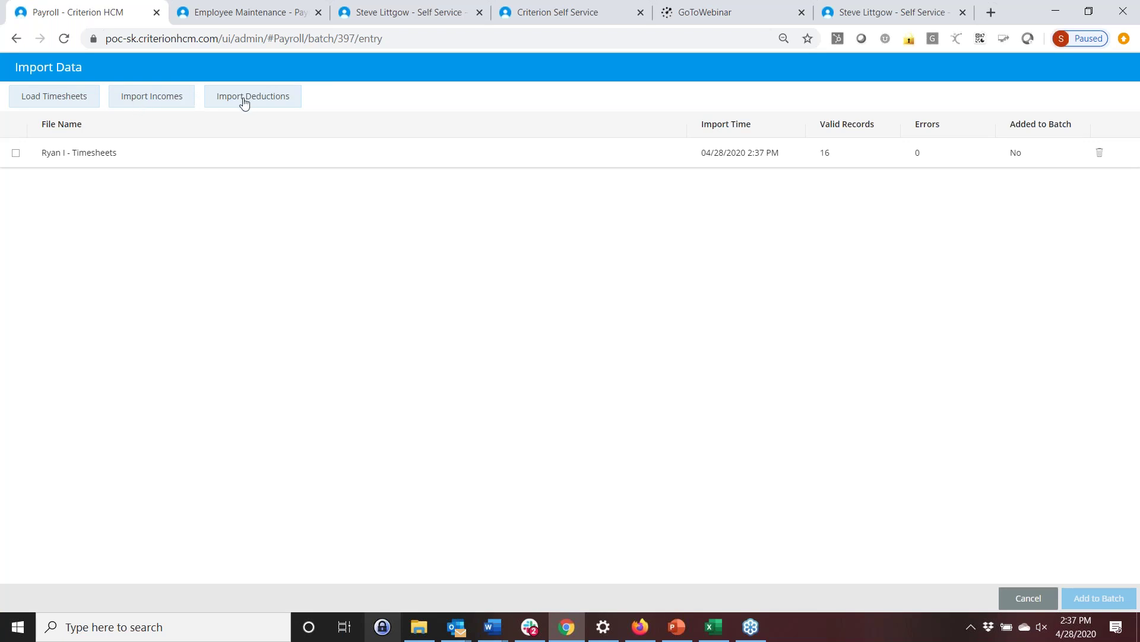
{"action": "left_click", "coordinate": [15, 152]}
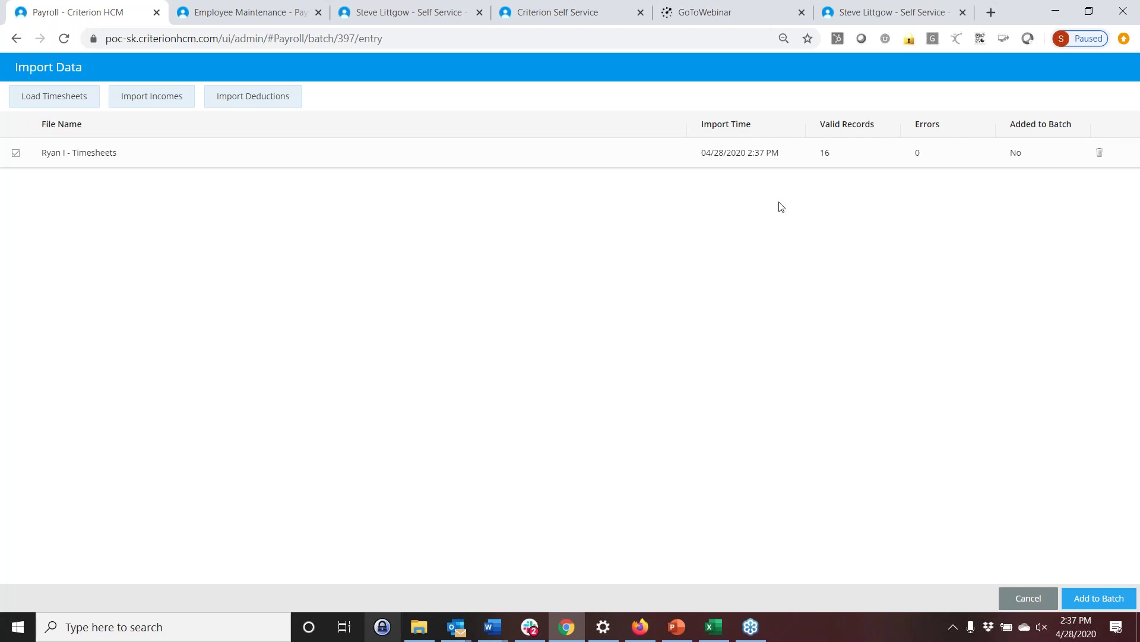
{"action": "left_click", "coordinate": [1110, 599]}
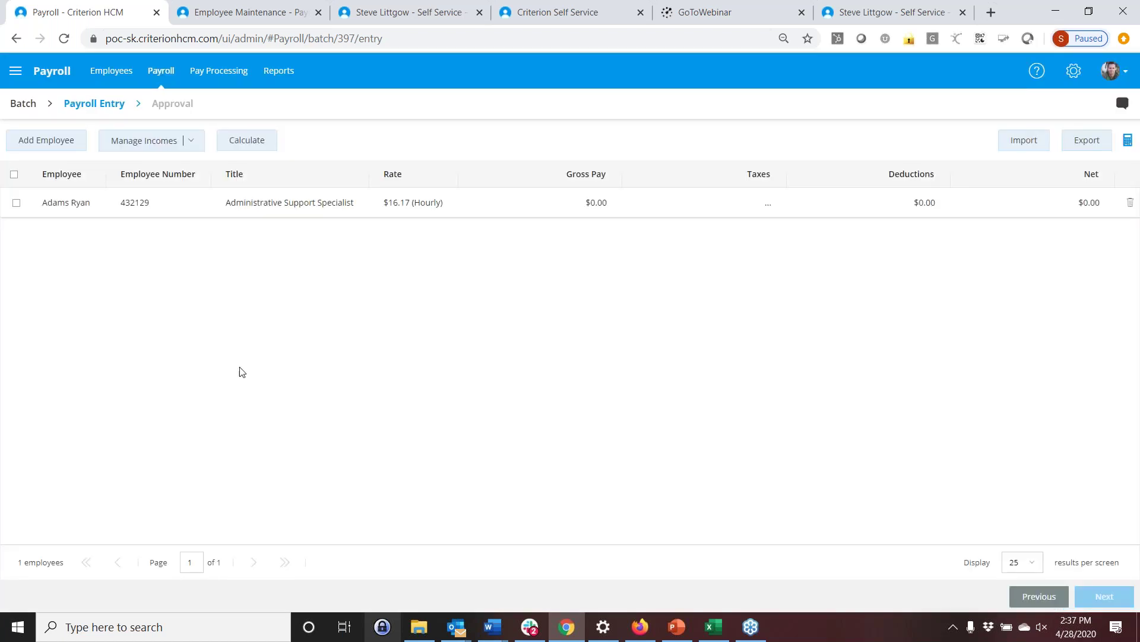
Calculate the batch ($1,554.47 gross, $1,207.20 net) and open the employee's payroll entry details.
{"action": "left_click", "coordinate": [254, 146]}
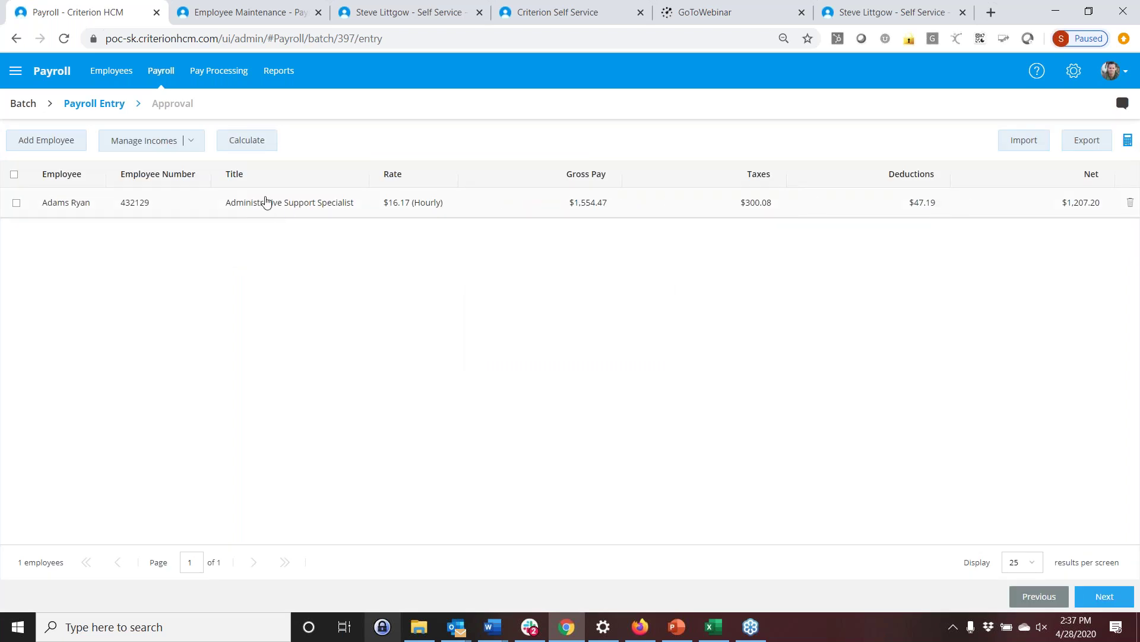
{"action": "left_click", "coordinate": [236, 208]}
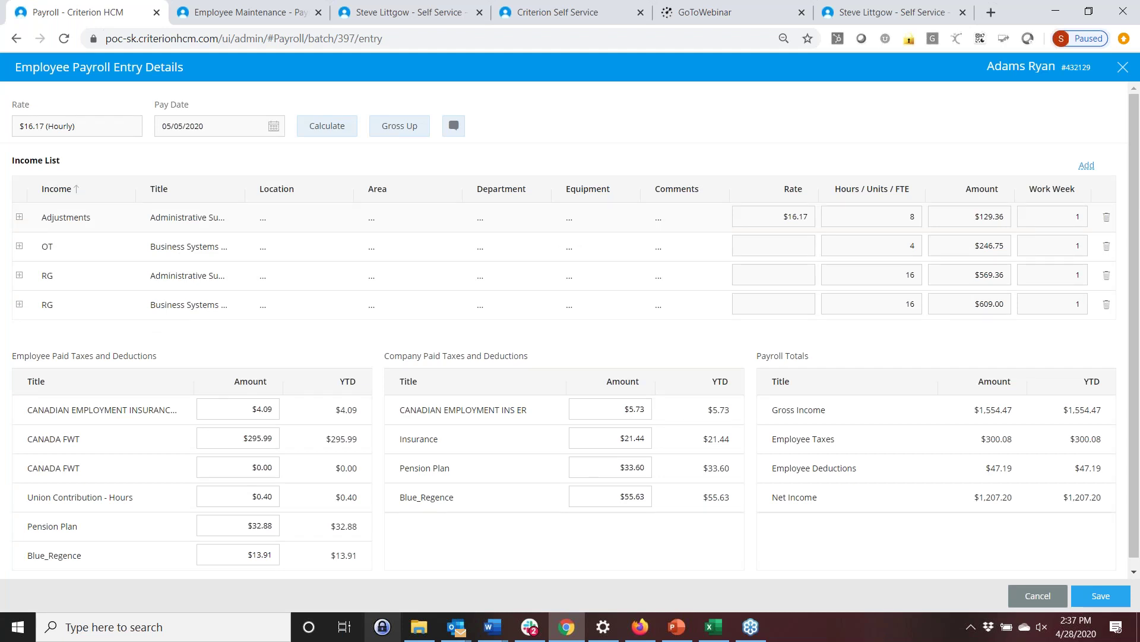
Expand an RG income line, widen the Title column, check the Location column options, then save the entry.
{"action": "scroll", "coordinate": [154, 327], "scroll_direction": "down", "scroll_amount": 1}
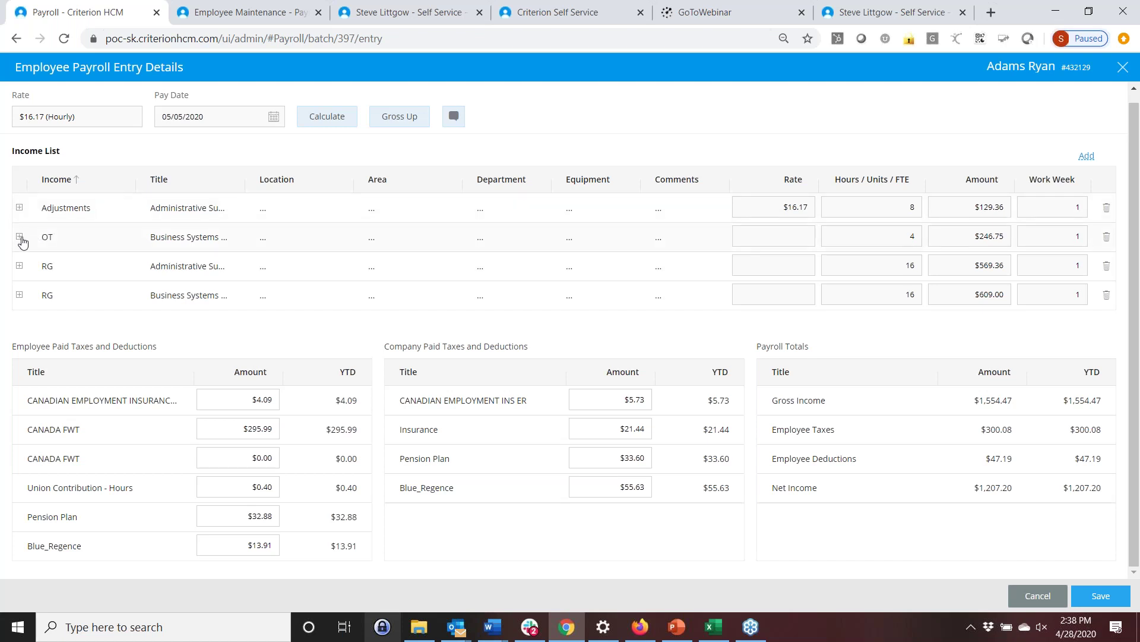
{"action": "left_click", "coordinate": [20, 267]}
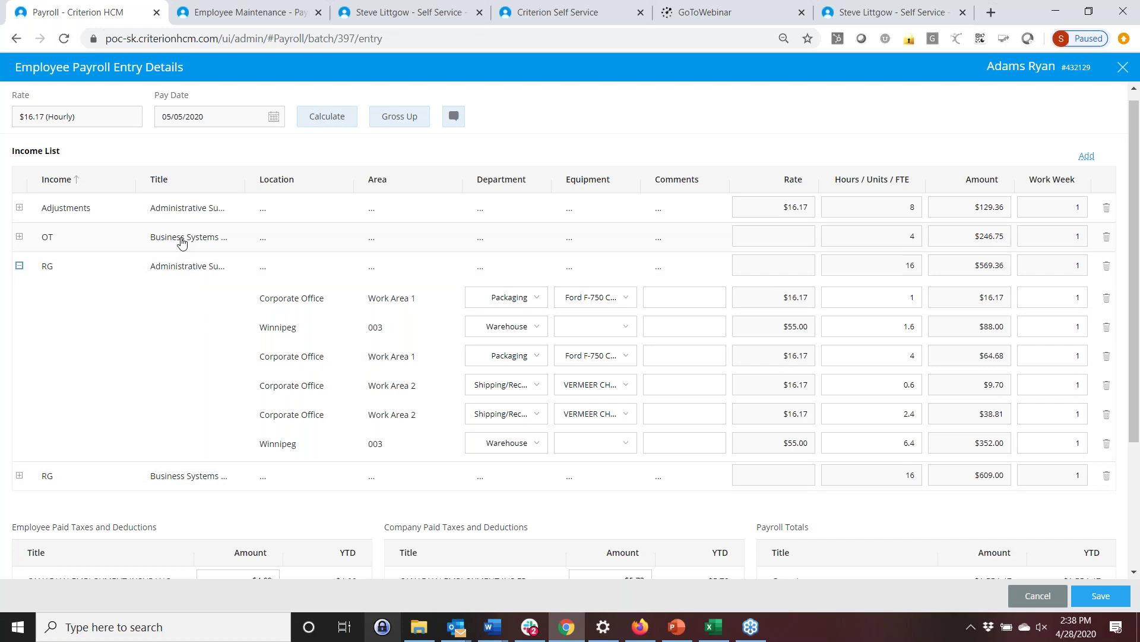
{"action": "left_click_drag", "start_coordinate": [249, 190], "coordinate": [265, 191]}
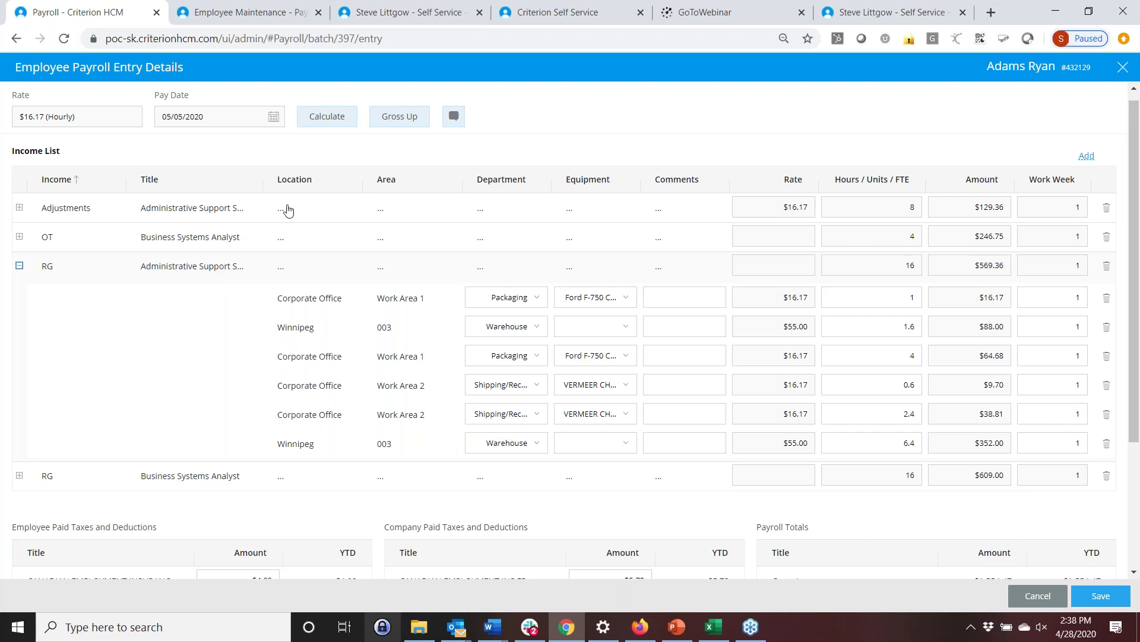
{"action": "left_click", "coordinate": [354, 183]}
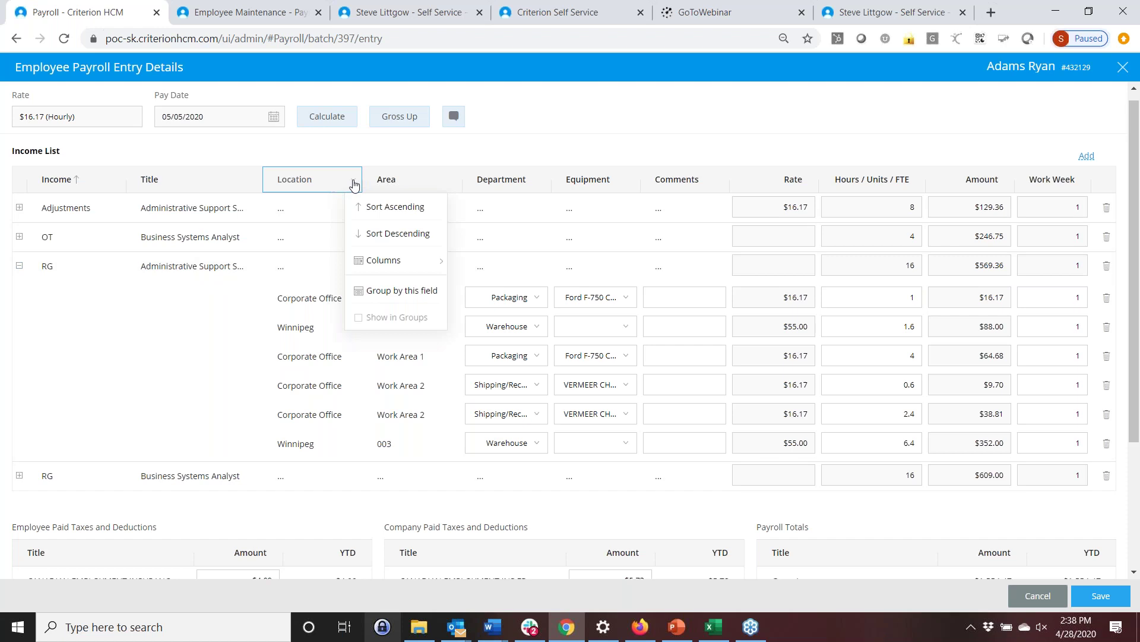
{"action": "mouse_move", "coordinate": [415, 259]}
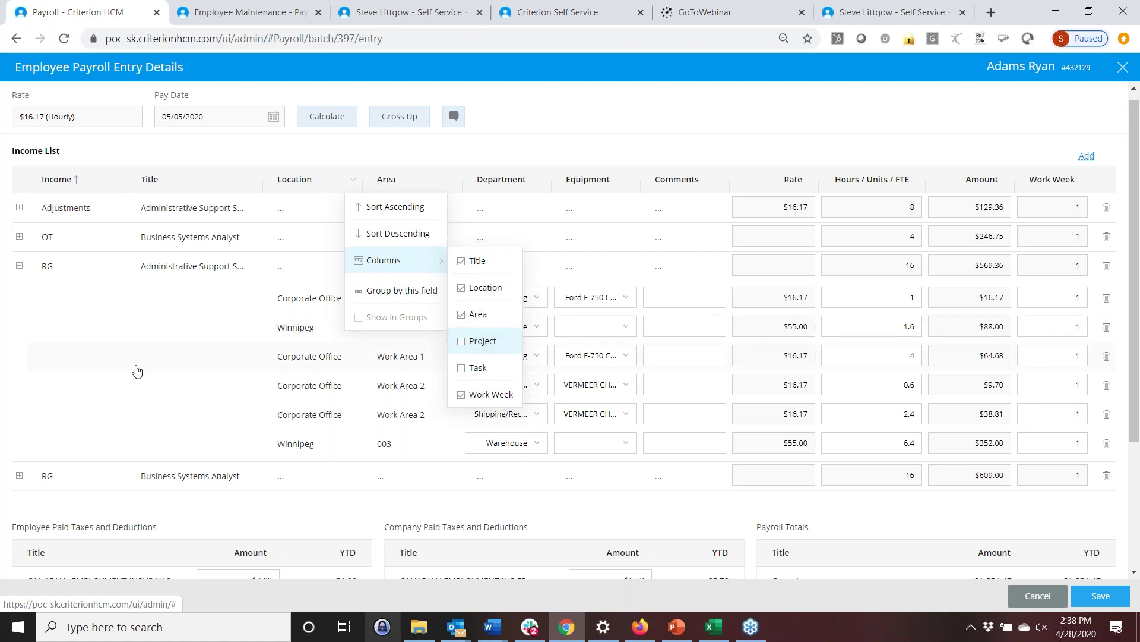
{"action": "left_click", "coordinate": [1100, 595]}
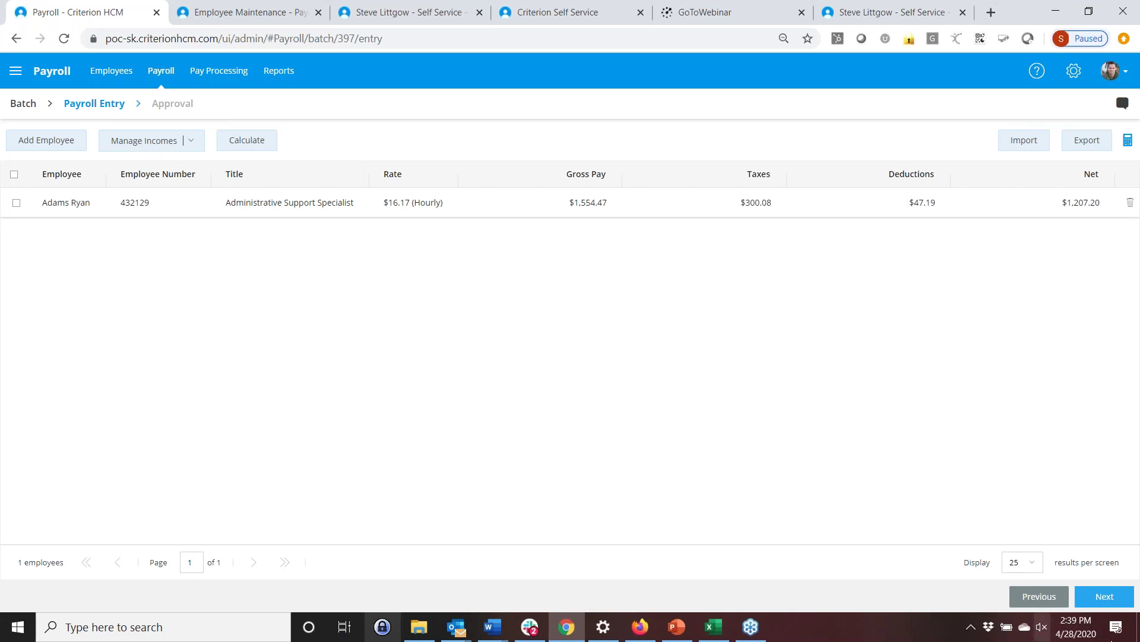
Approve the batch with its $1,670.87 payroll total and return to the Pay Processing list.
{"action": "left_click", "coordinate": [1104, 596]}
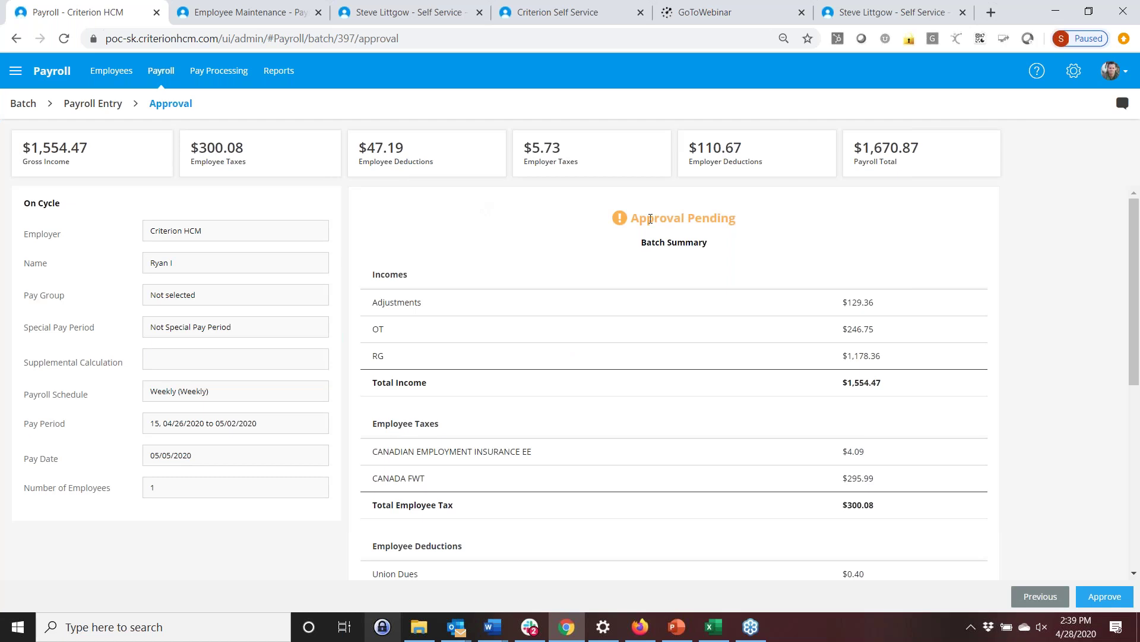
{"action": "left_click", "coordinate": [1111, 596]}
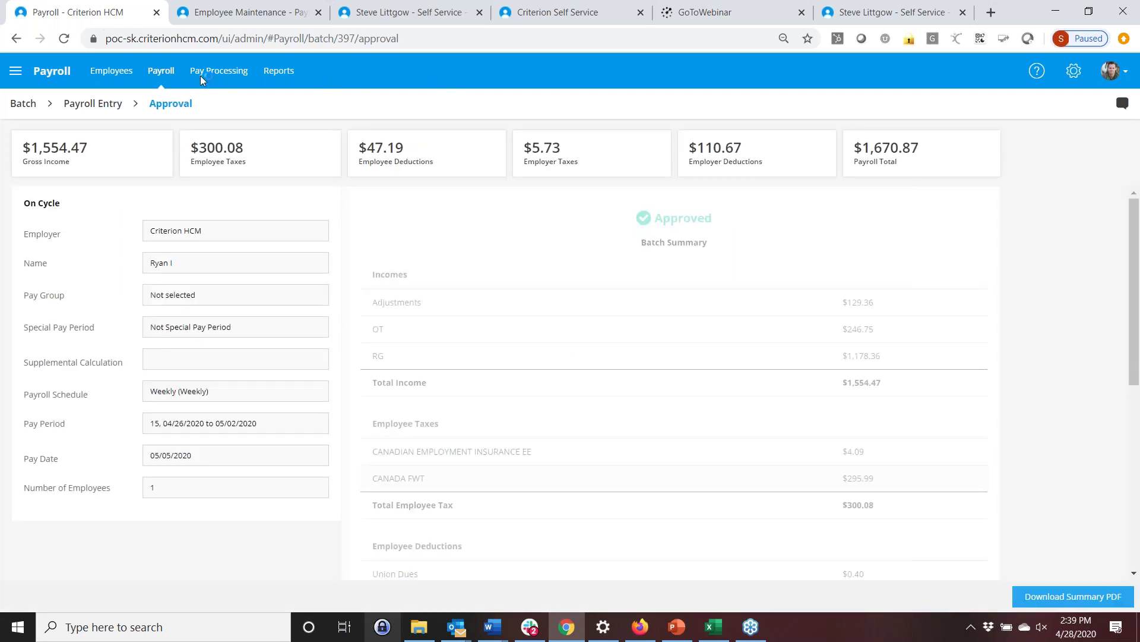
{"action": "left_click", "coordinate": [219, 70]}
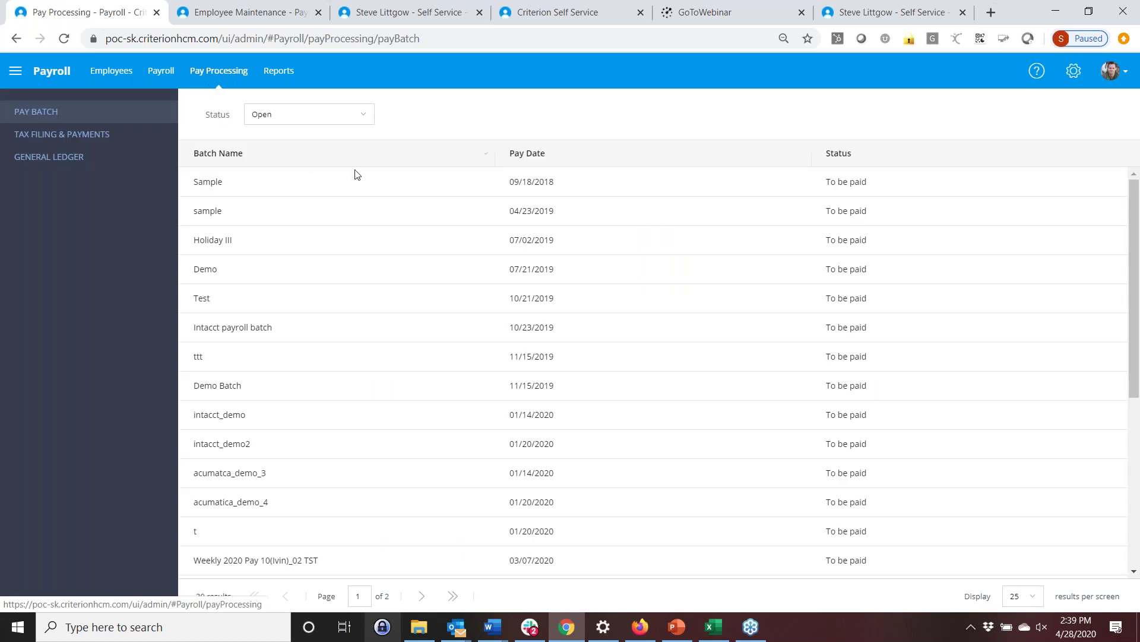
Print cheque 246 for the batch from Test Bank Account.
{"action": "scroll", "coordinate": [636, 374], "scroll_direction": "down", "scroll_amount": 5}
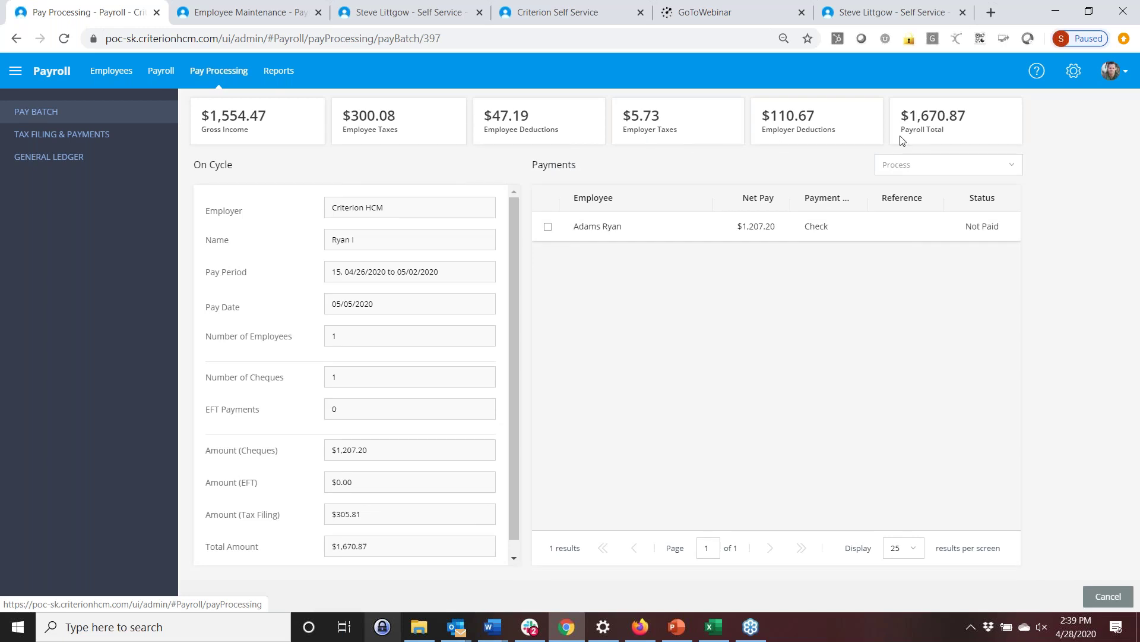
{"action": "left_click", "coordinate": [1009, 170]}
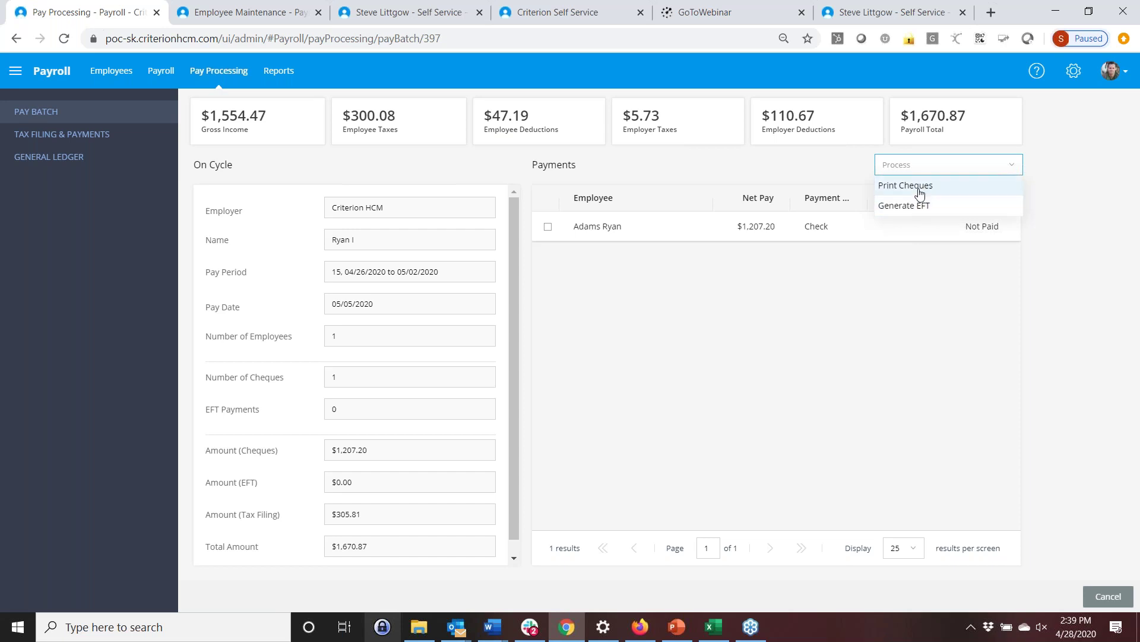
{"action": "left_click", "coordinate": [909, 185]}
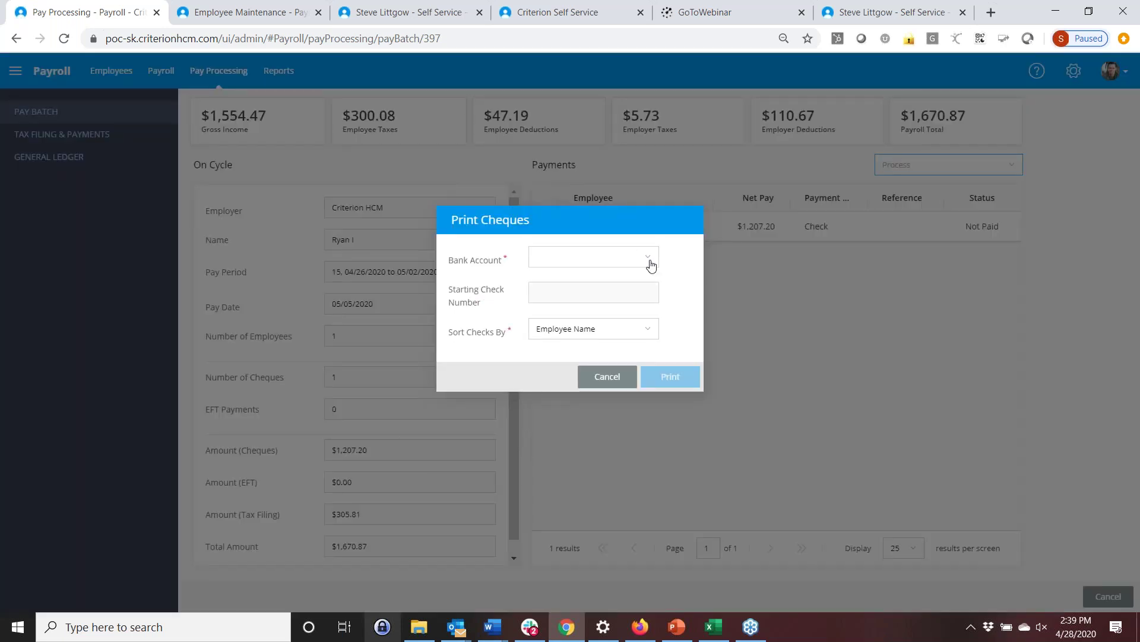
{"action": "left_click", "coordinate": [650, 257]}
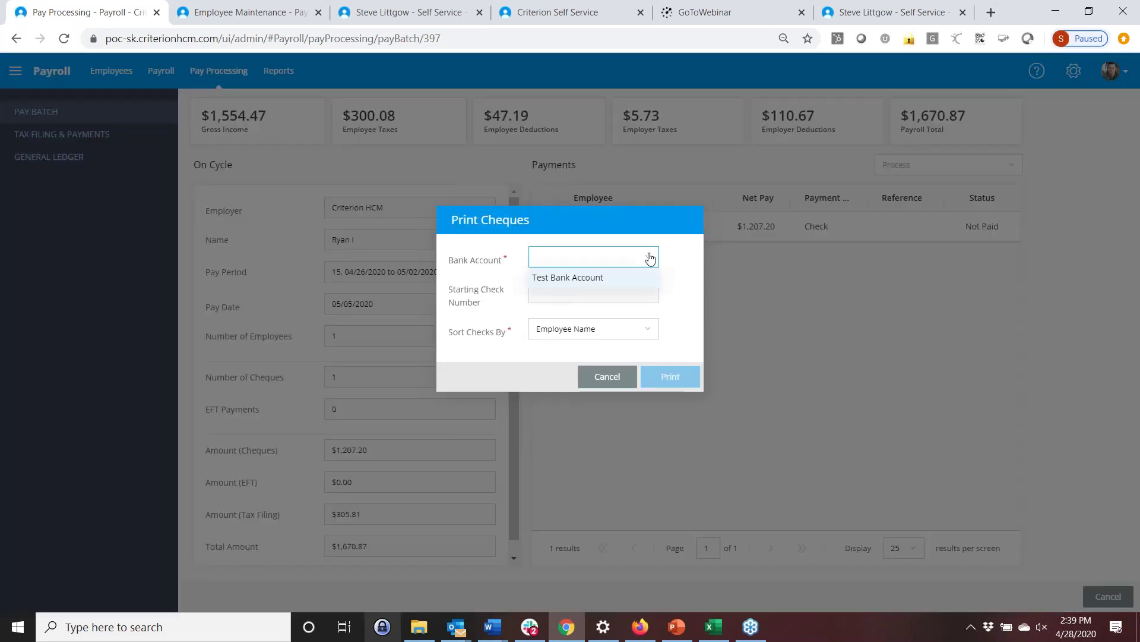
{"action": "left_click", "coordinate": [609, 277]}
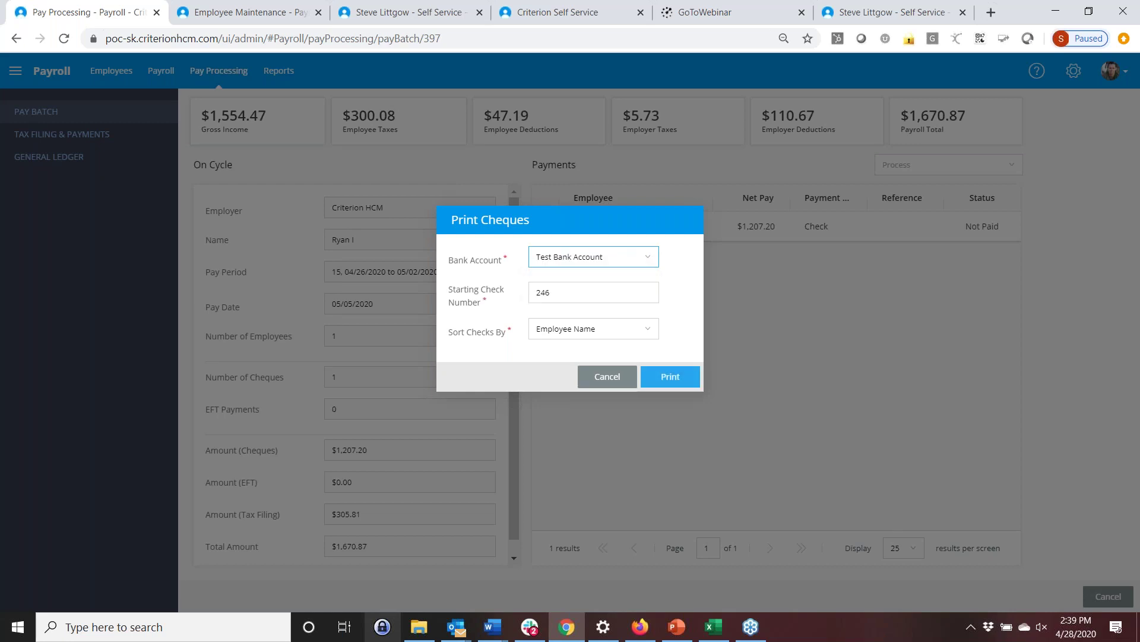
{"action": "left_click", "coordinate": [667, 379]}
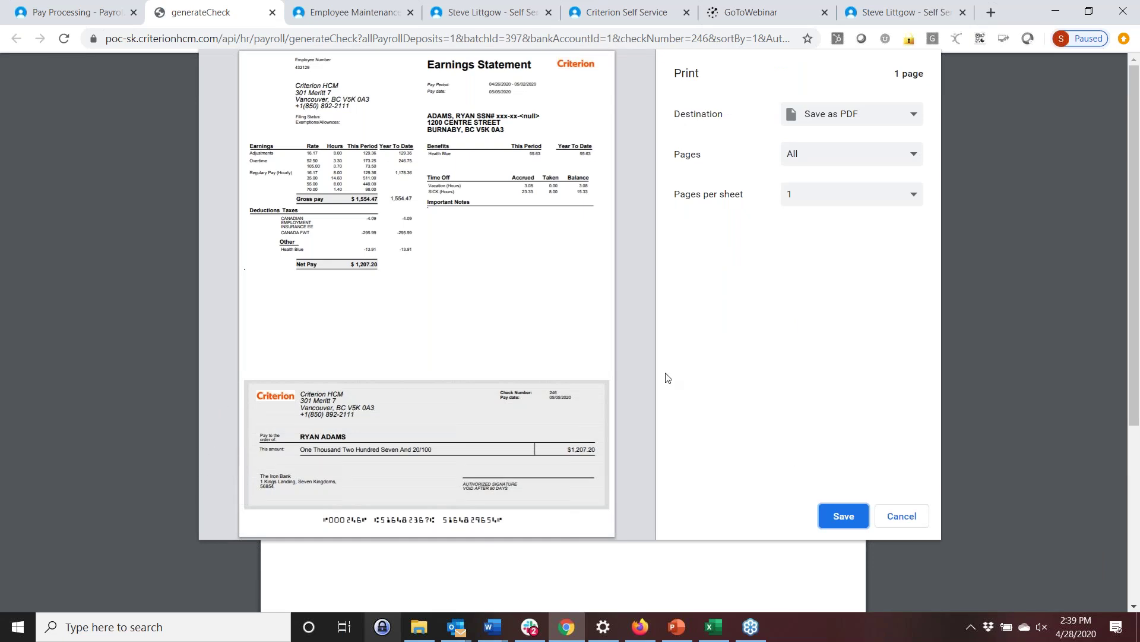
Cancel printing, zoom into the cheque 246 earnings statement, then return to the pay batch.
{"action": "left_click", "coordinate": [908, 516]}
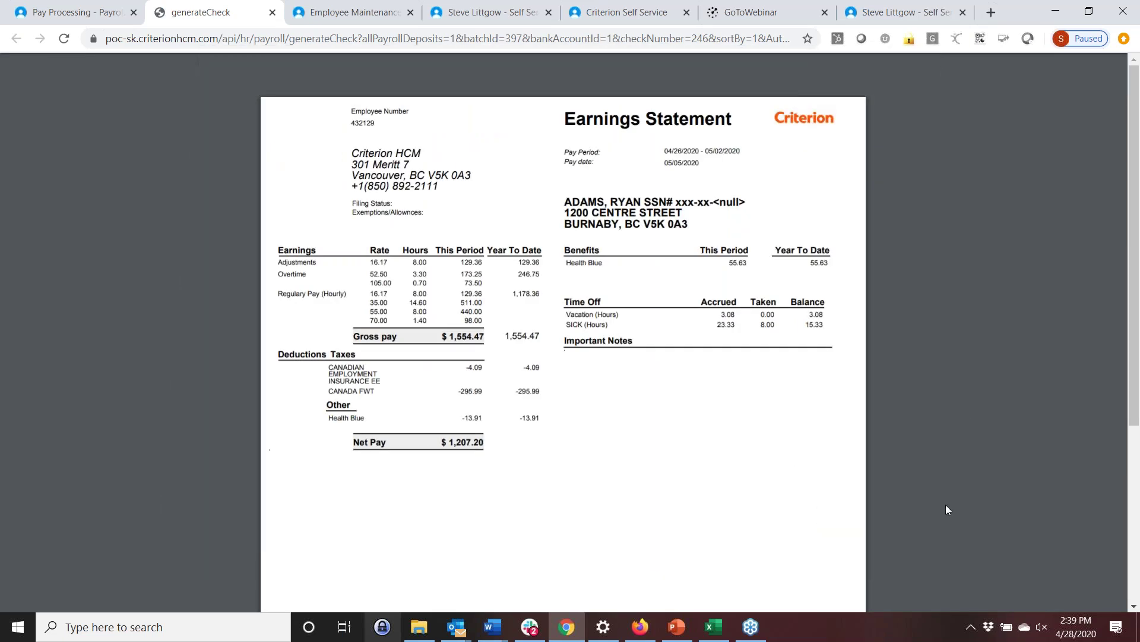
{"action": "left_click", "coordinate": [1092, 530]}
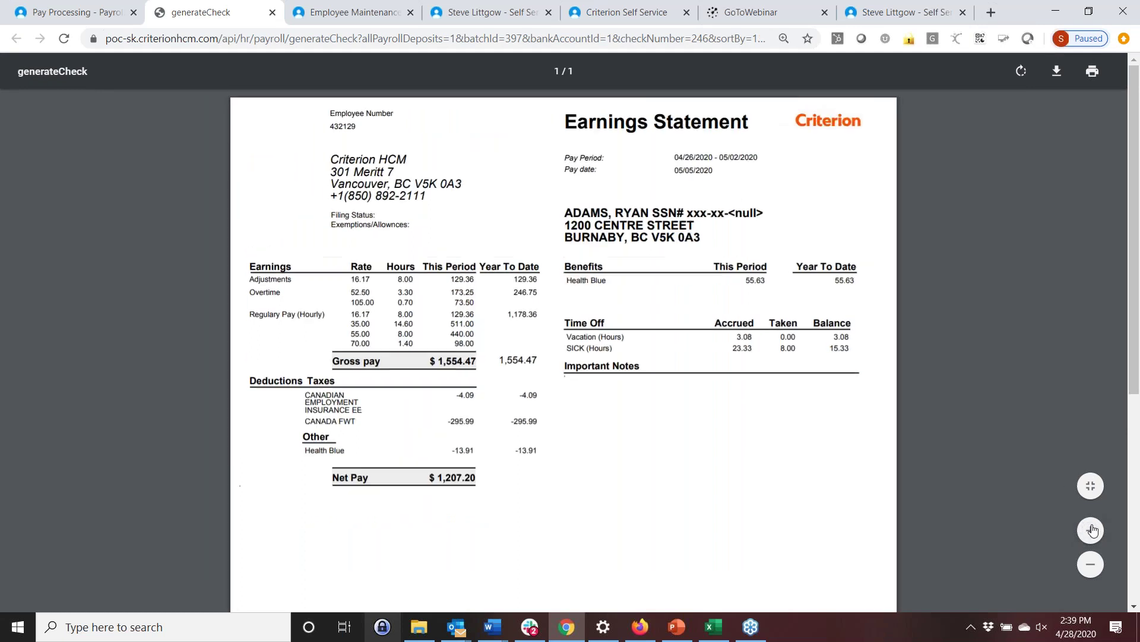
{"action": "left_click", "coordinate": [1092, 530]}
{"action": "left_click", "coordinate": [1092, 530]}
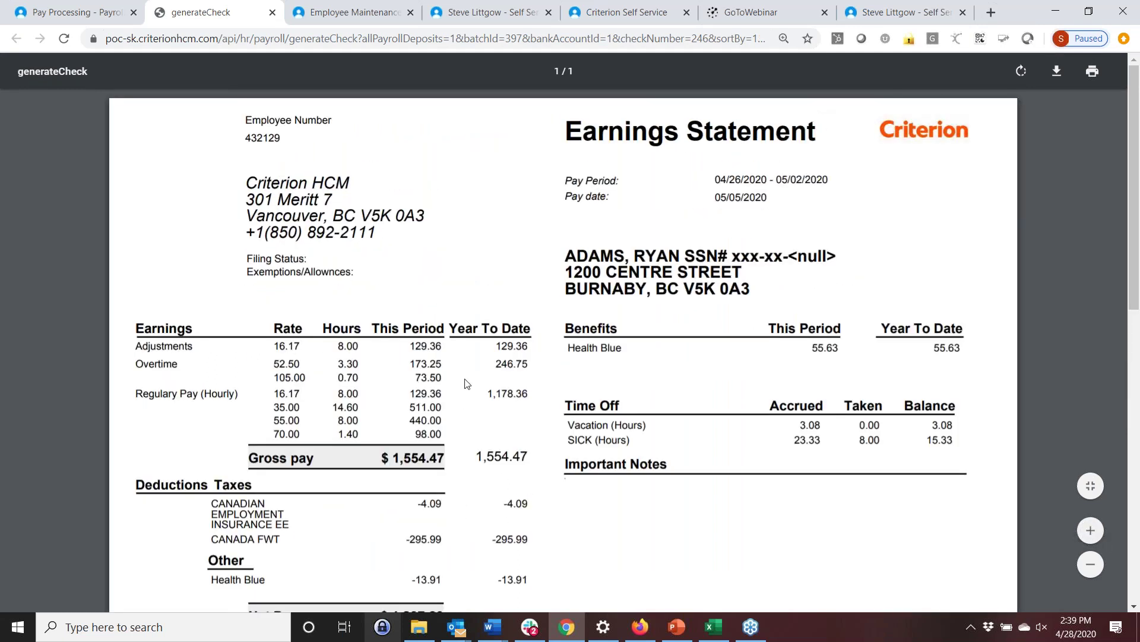
{"action": "scroll", "coordinate": [175, 343], "scroll_direction": "down", "scroll_amount": 1}
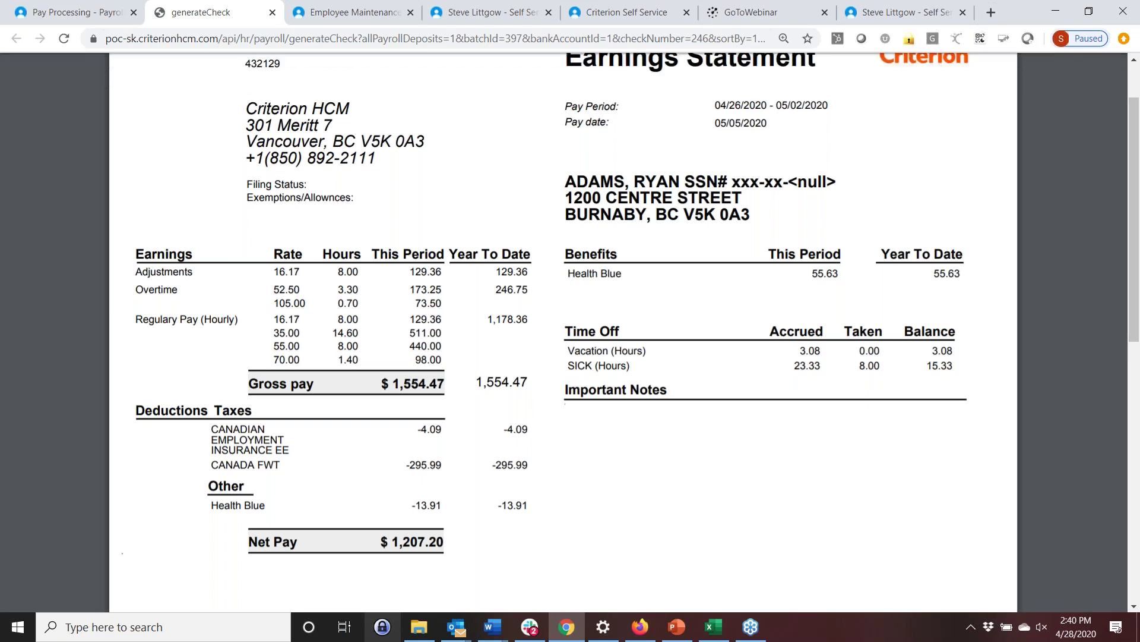
{"action": "left_click", "coordinate": [89, 16]}
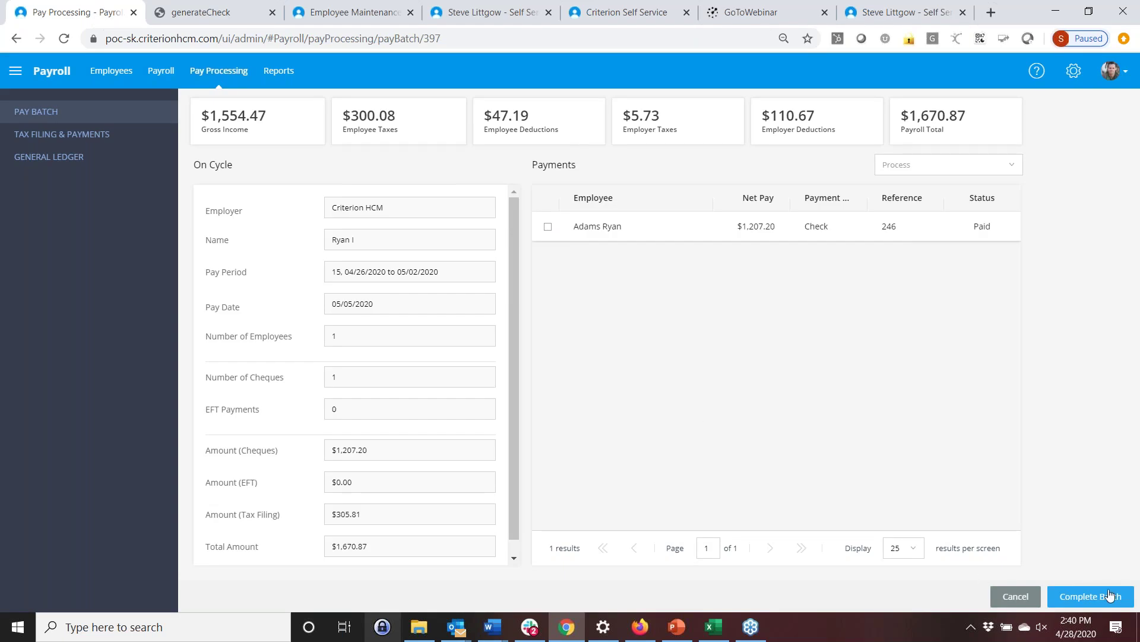
Complete the pay batch, preview its 05/05/2020 general ledger entries, then go to Reports.
{"action": "left_click", "coordinate": [1090, 595]}
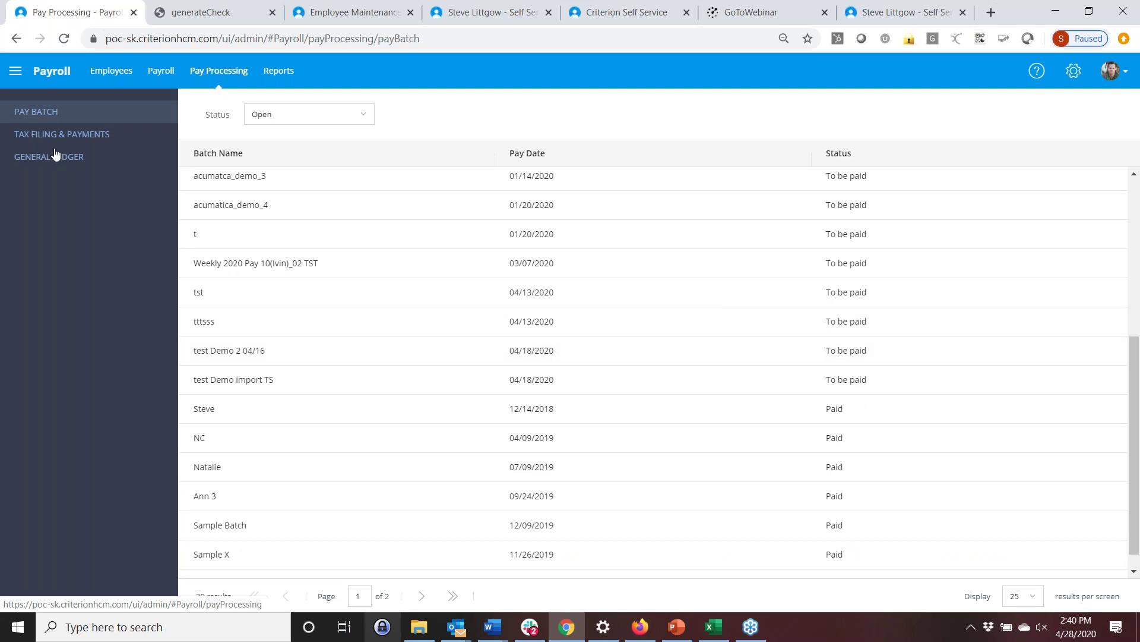
{"action": "left_click", "coordinate": [57, 160]}
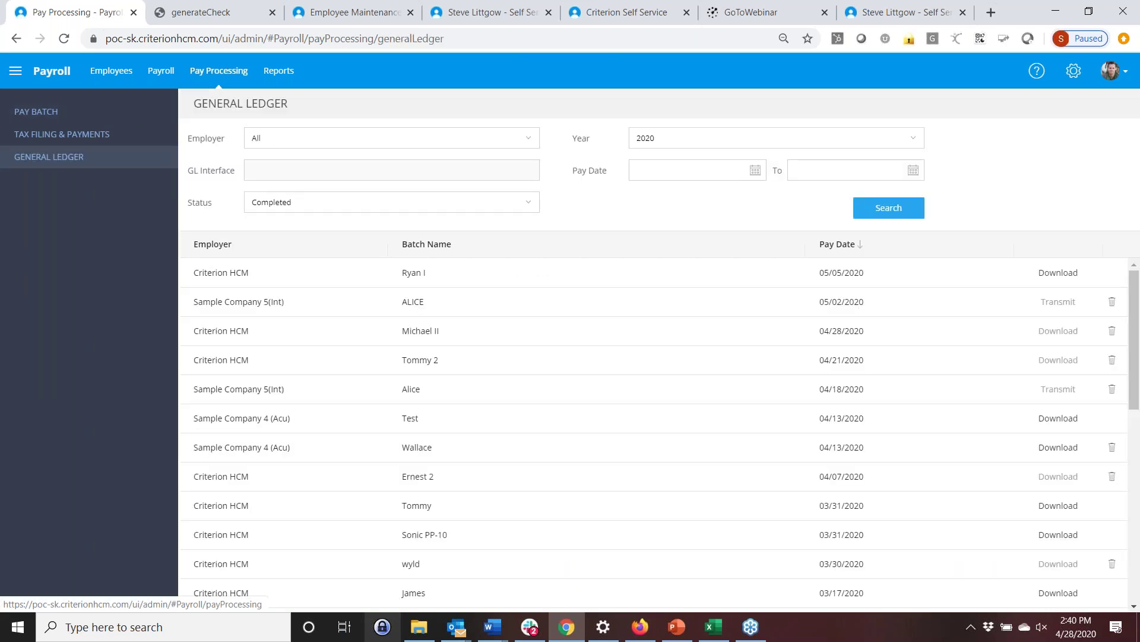
{"action": "left_click", "coordinate": [1050, 277]}
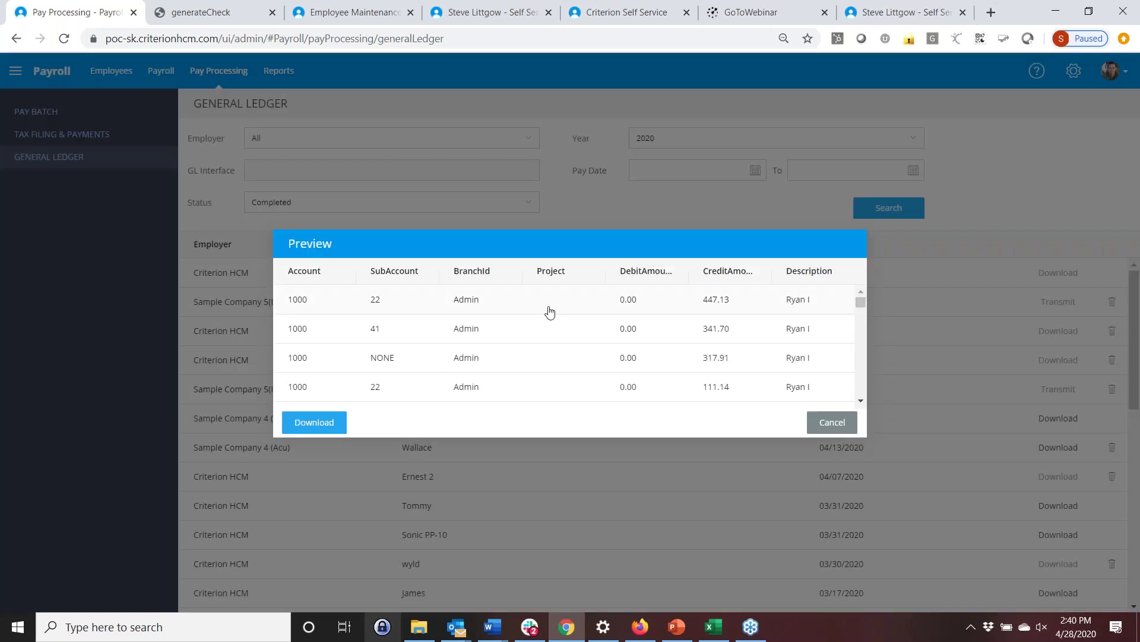
{"action": "scroll", "coordinate": [571, 330], "scroll_direction": "down", "scroll_amount": 3}
{"action": "scroll", "coordinate": [571, 331], "scroll_direction": "down", "scroll_amount": 6}
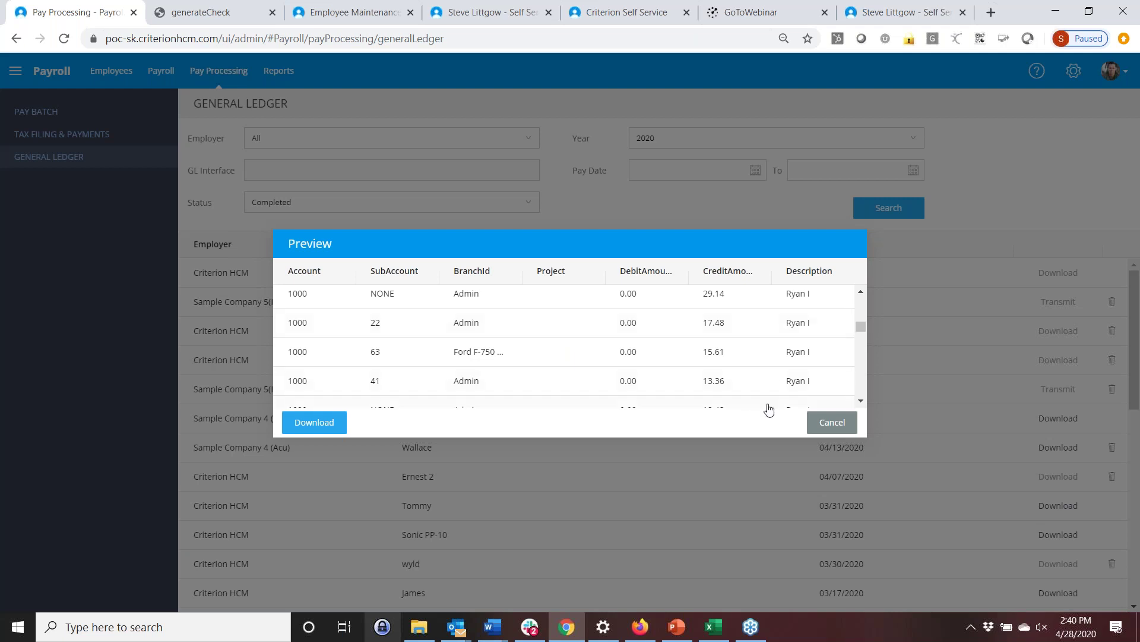
{"action": "left_click", "coordinate": [817, 422]}
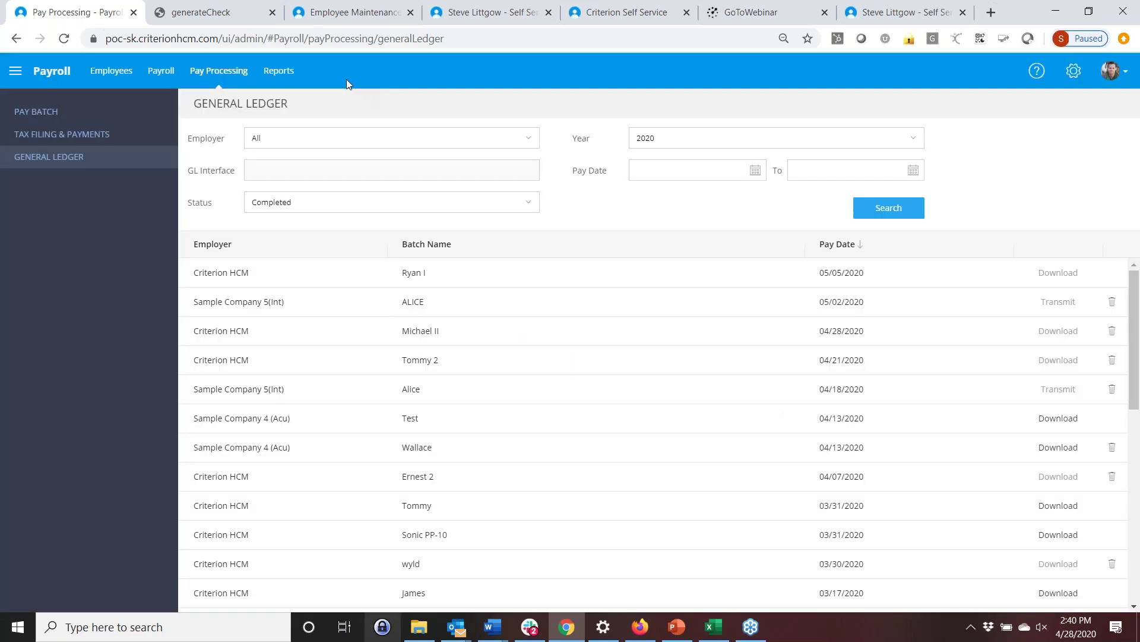
{"action": "left_click", "coordinate": [290, 72]}
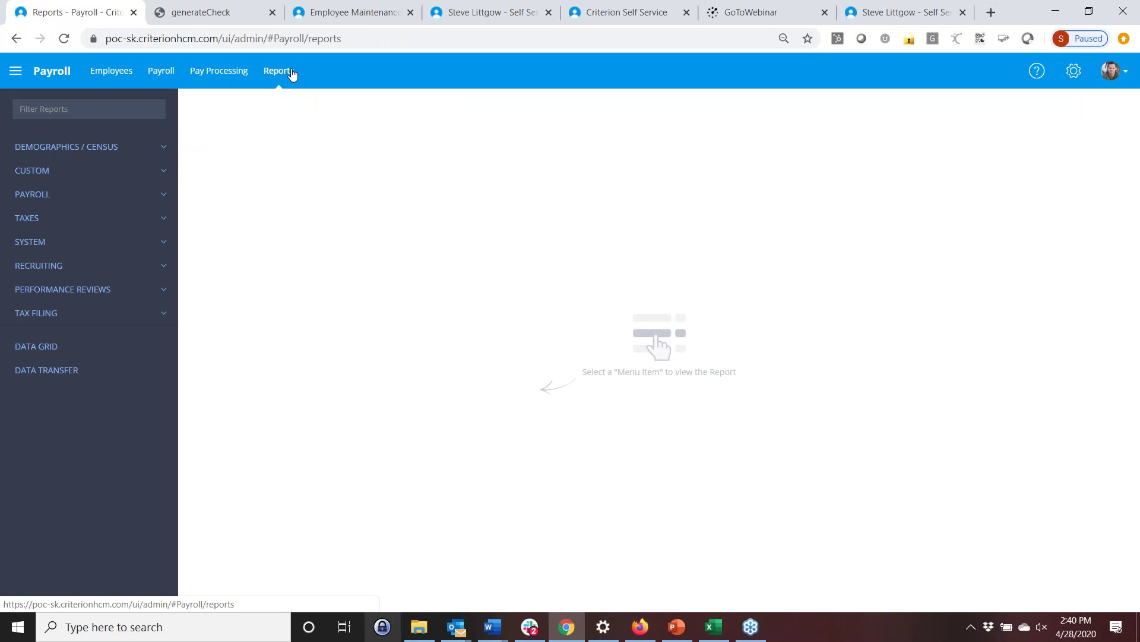
Open Pay Date Total and set employer Criterion HCM, period Pay Date, date 04/28/2020.
{"action": "left_click", "coordinate": [35, 198]}
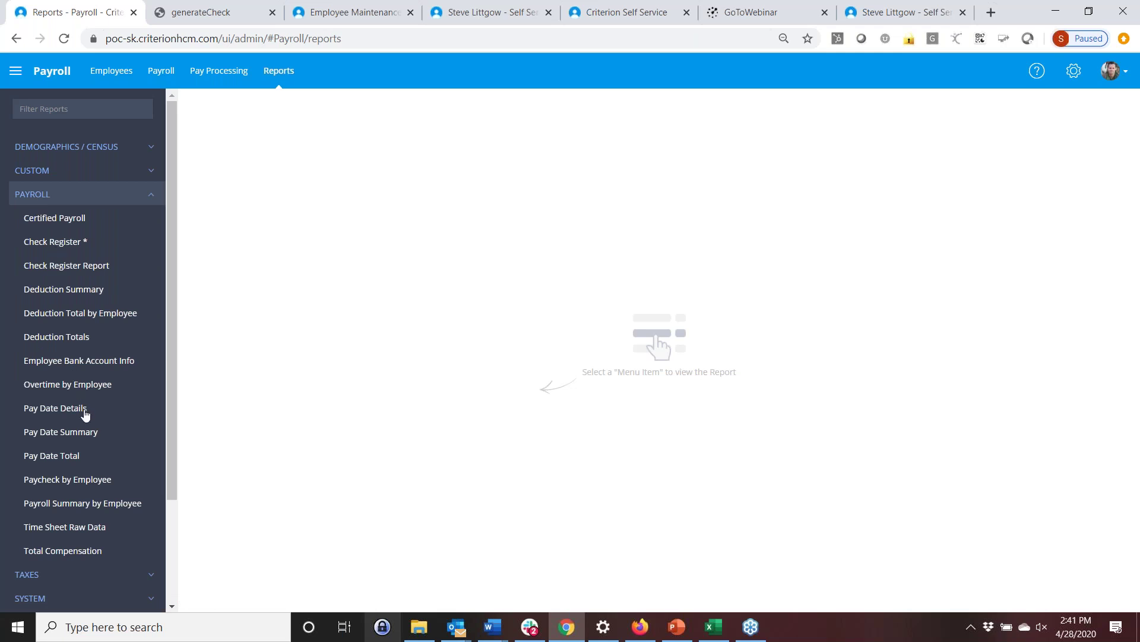
{"action": "left_click", "coordinate": [82, 456]}
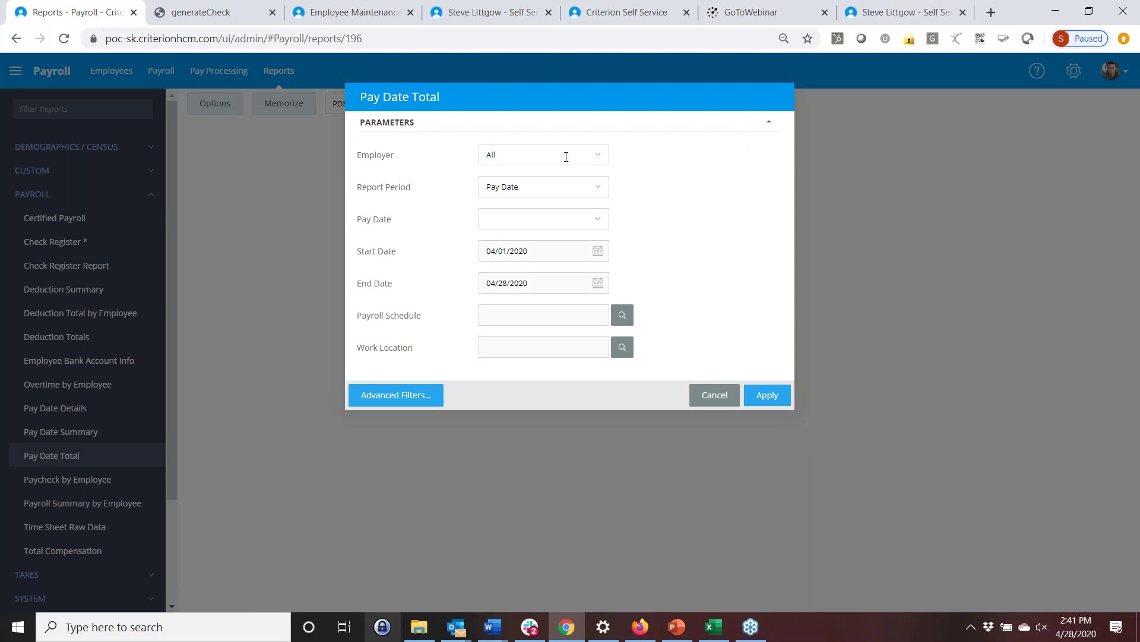
{"action": "left_click", "coordinate": [597, 157]}
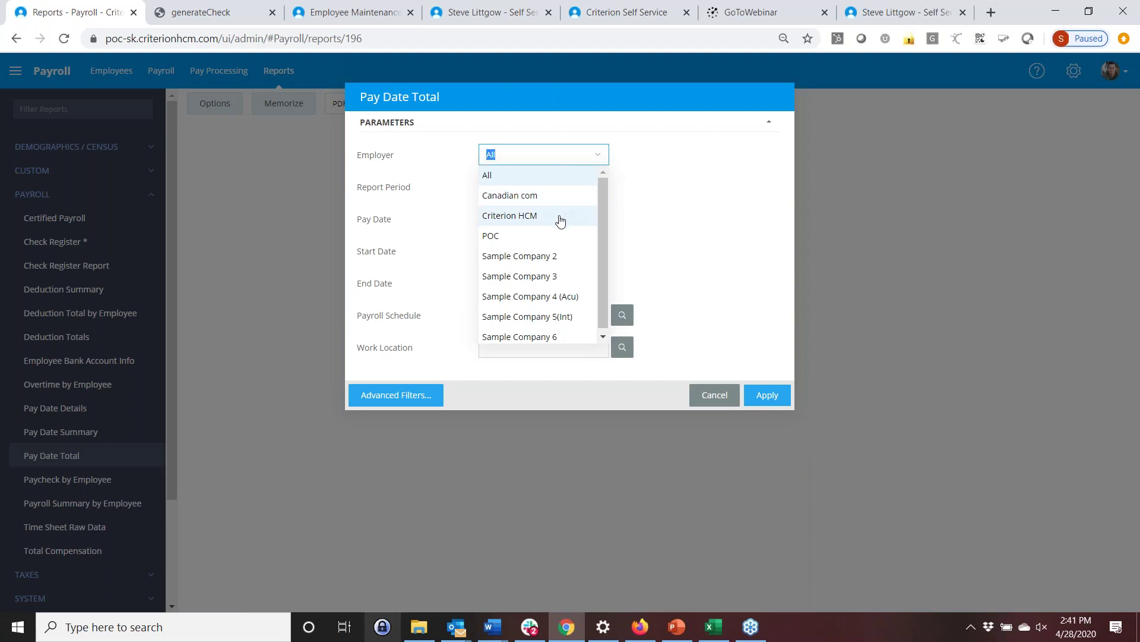
{"action": "left_click", "coordinate": [564, 216]}
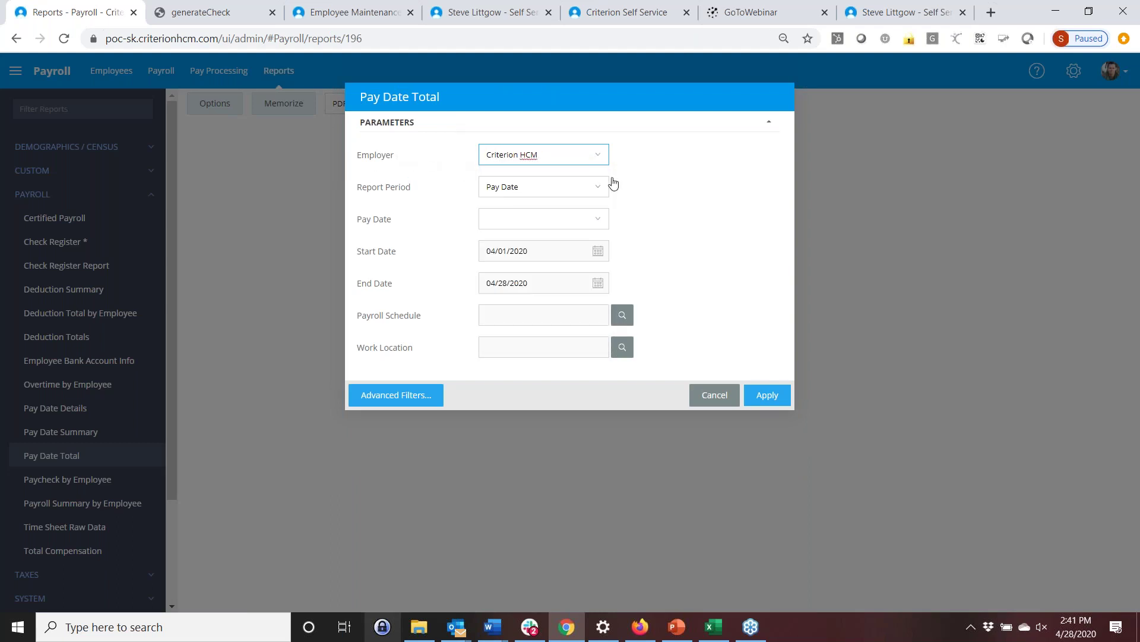
{"action": "left_click", "coordinate": [604, 193]}
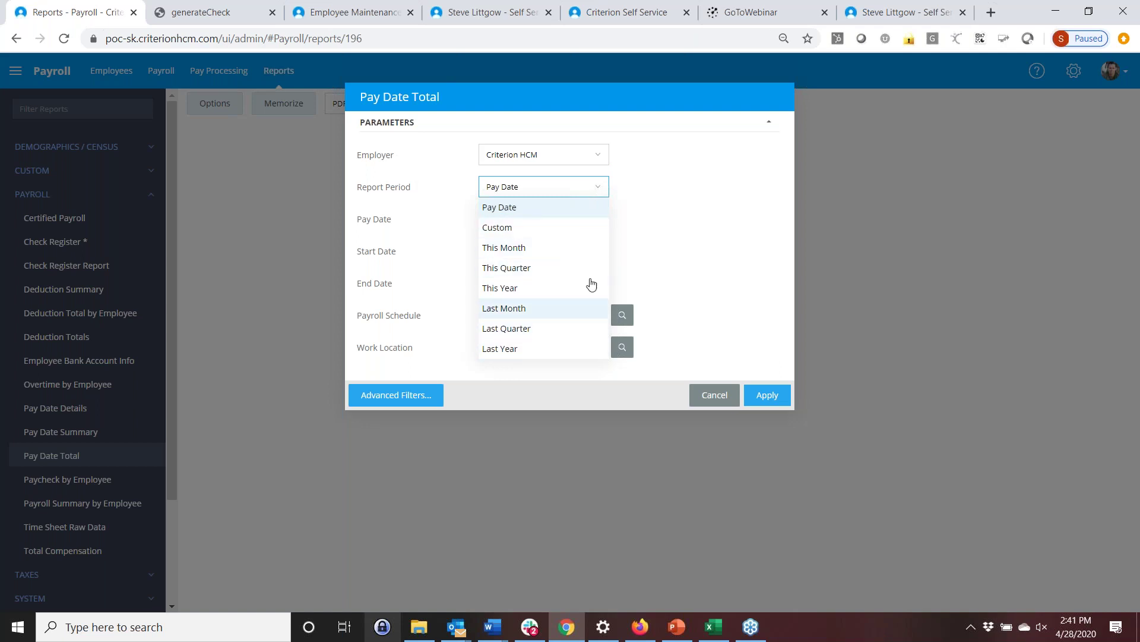
{"action": "left_click", "coordinate": [670, 242]}
{"action": "left_click", "coordinate": [601, 222]}
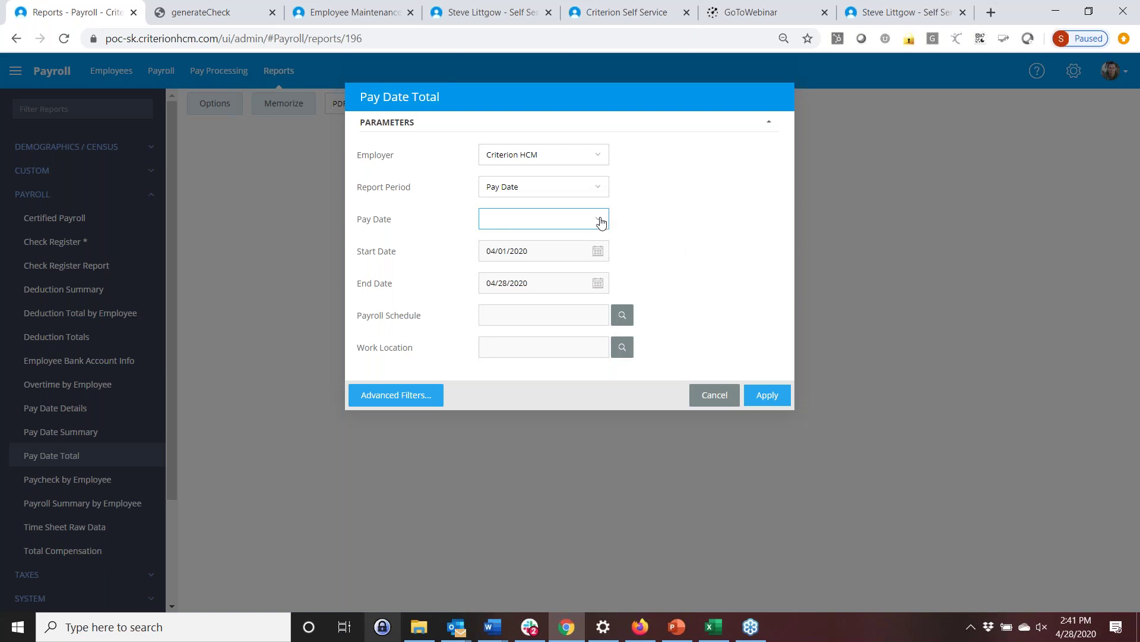
{"action": "left_click", "coordinate": [596, 249]}
Run the report and zoom in to read $647.22 net pay and $787.69 company cost.
{"action": "left_click", "coordinate": [778, 400]}
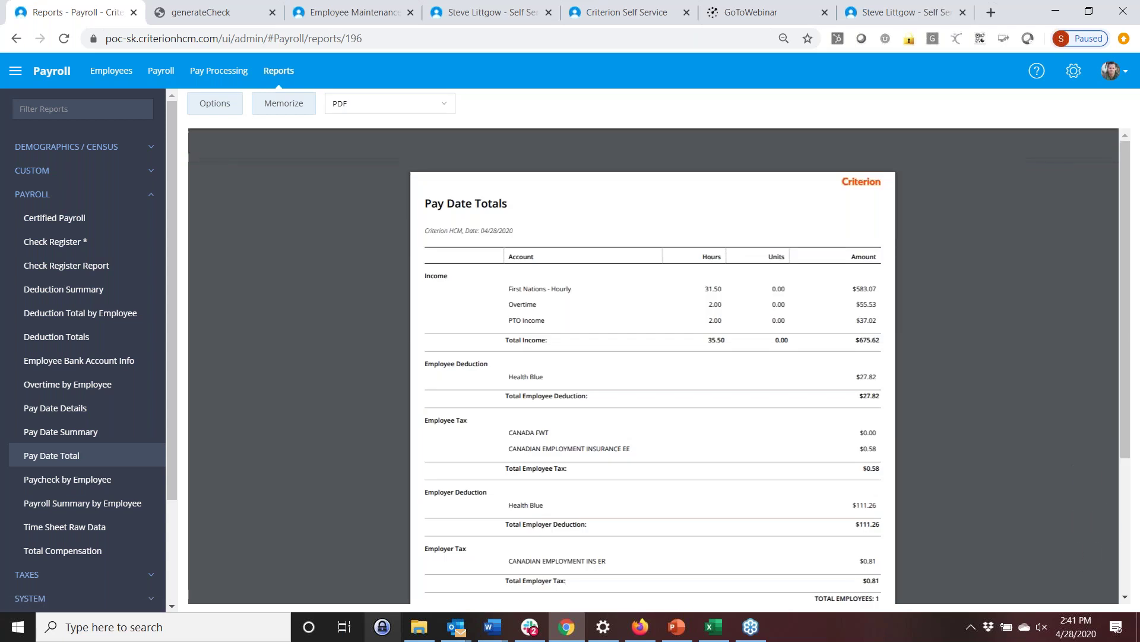
{"action": "scroll", "coordinate": [542, 356], "scroll_direction": "down", "scroll_amount": 1}
{"action": "scroll", "coordinate": [542, 357], "scroll_direction": "down", "scroll_amount": 1}
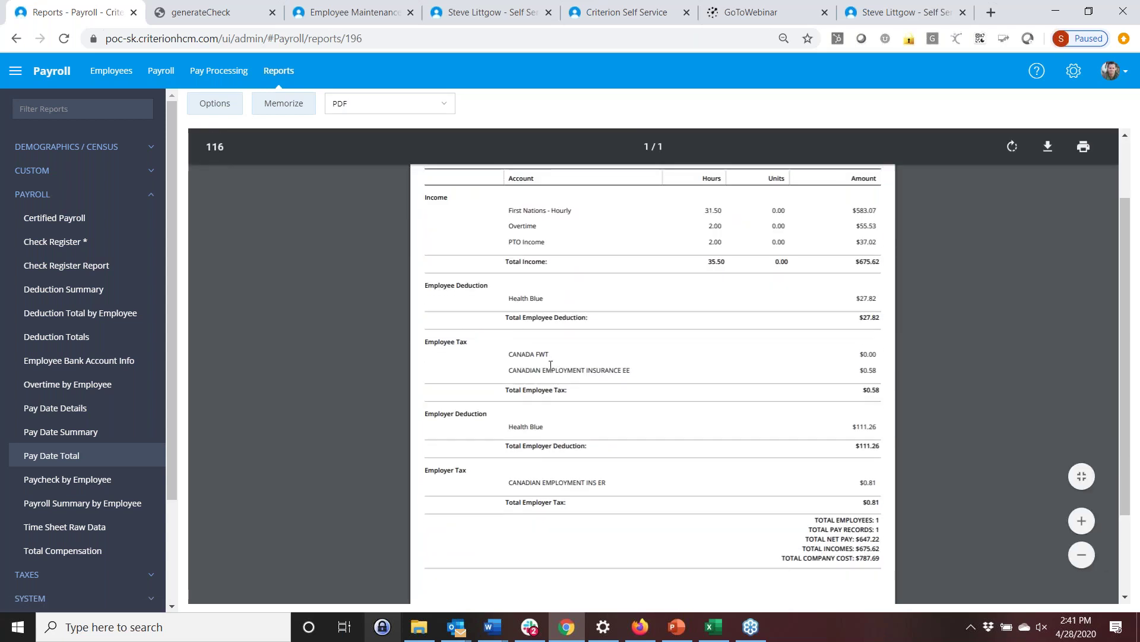
{"action": "scroll", "coordinate": [471, 220], "scroll_direction": "down", "scroll_amount": 1}
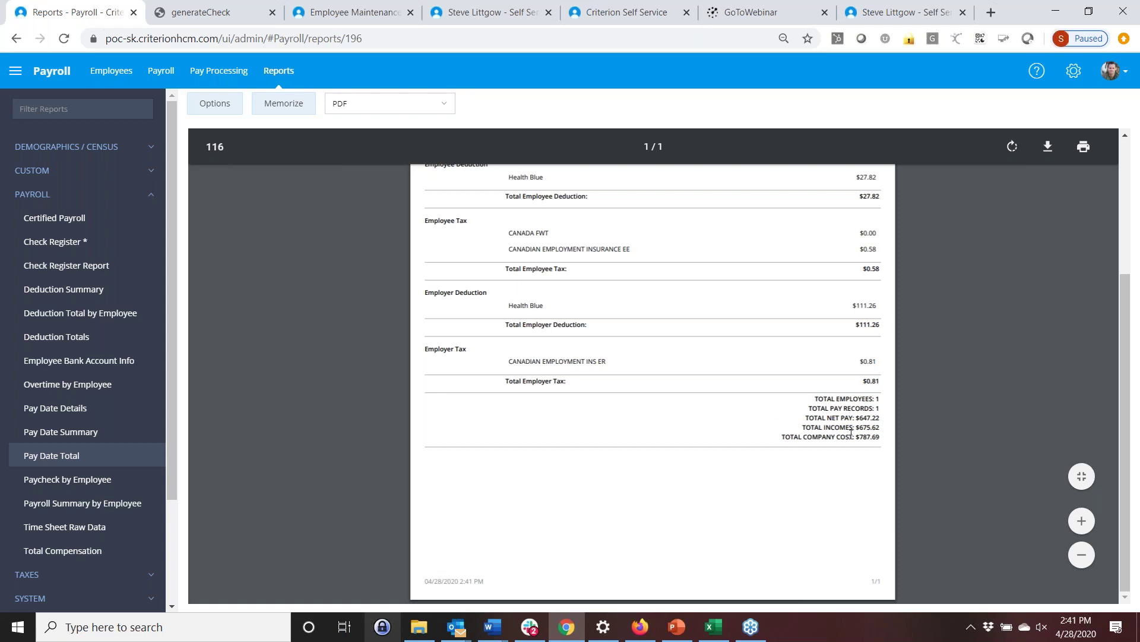
{"action": "left_click", "coordinate": [1083, 522]}
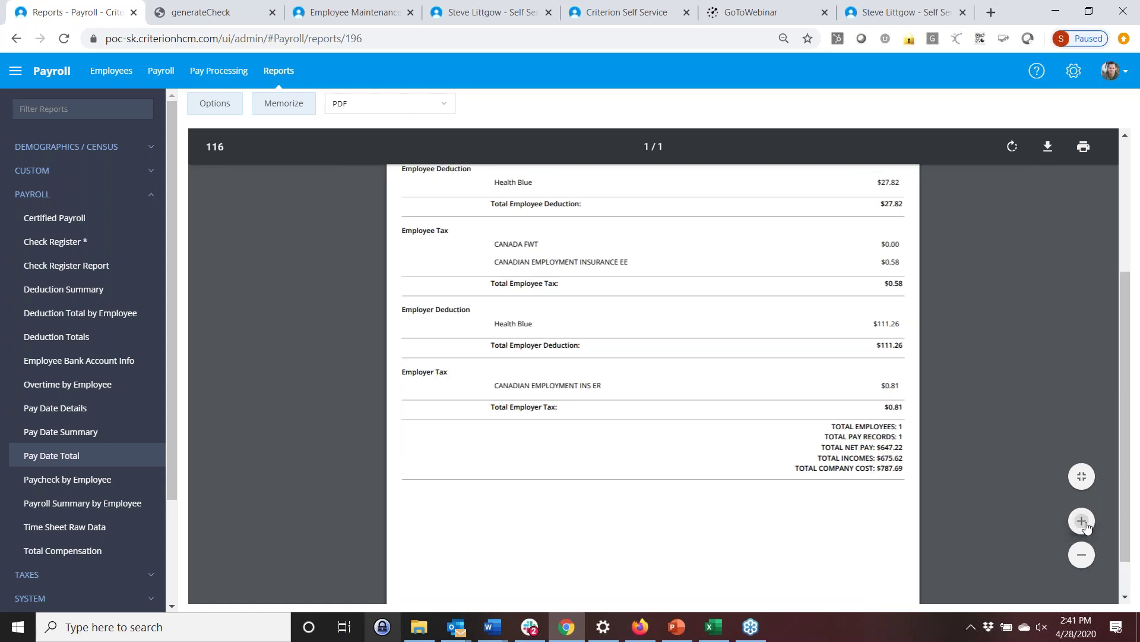
{"action": "left_click", "coordinate": [1084, 523]}
{"action": "left_click", "coordinate": [1083, 522]}
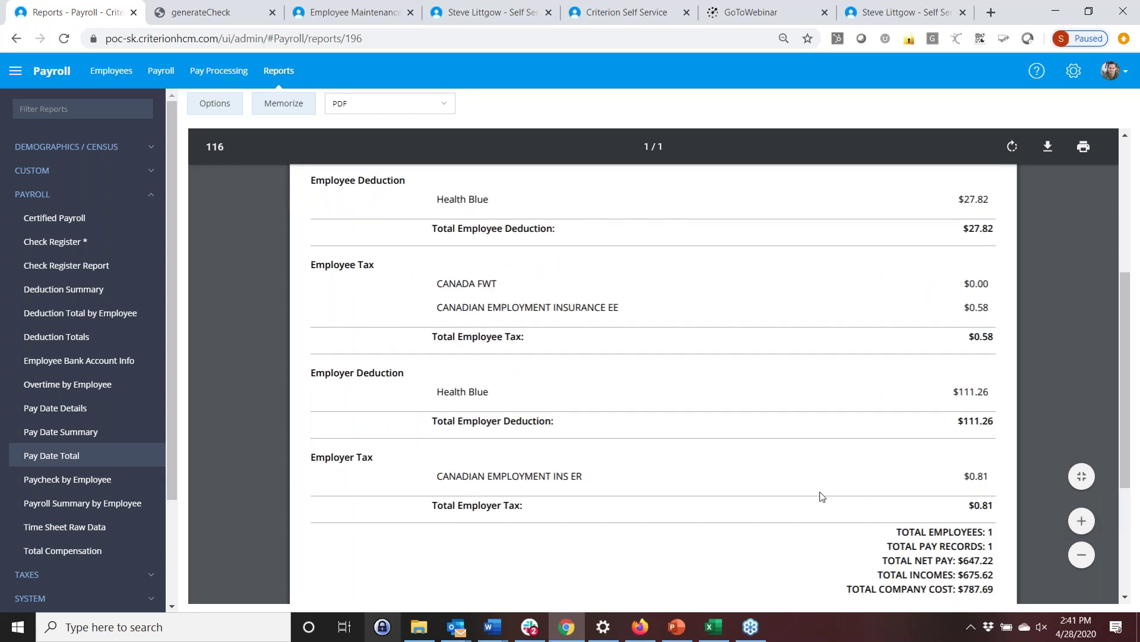
{"action": "scroll", "coordinate": [796, 484], "scroll_direction": "down", "scroll_amount": 3}
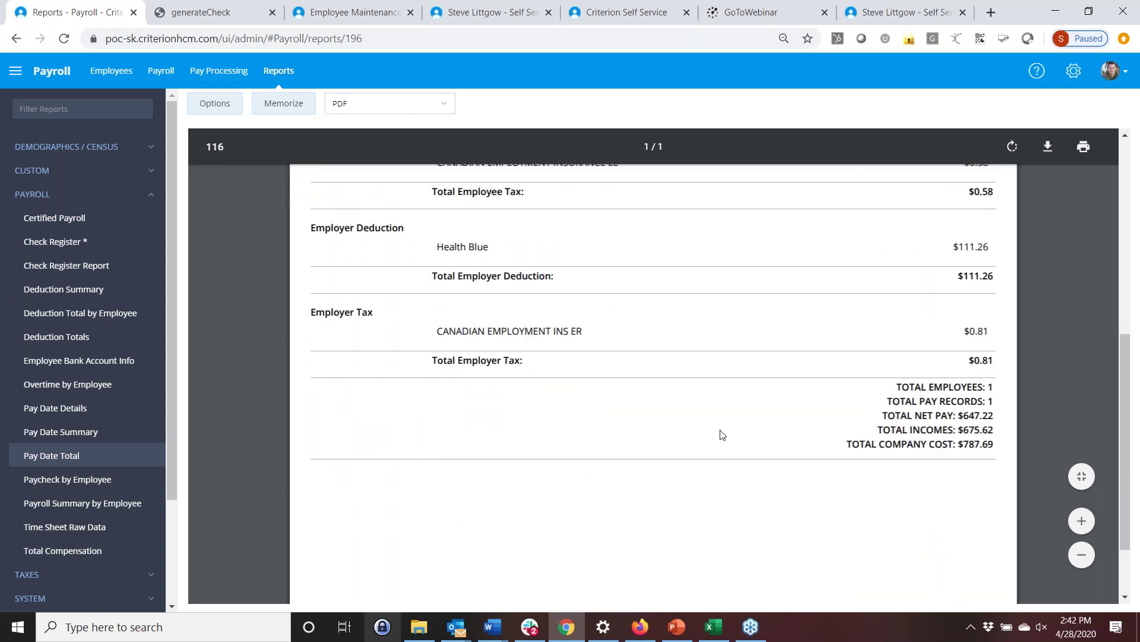
{"action": "left_click", "coordinate": [448, 110]}
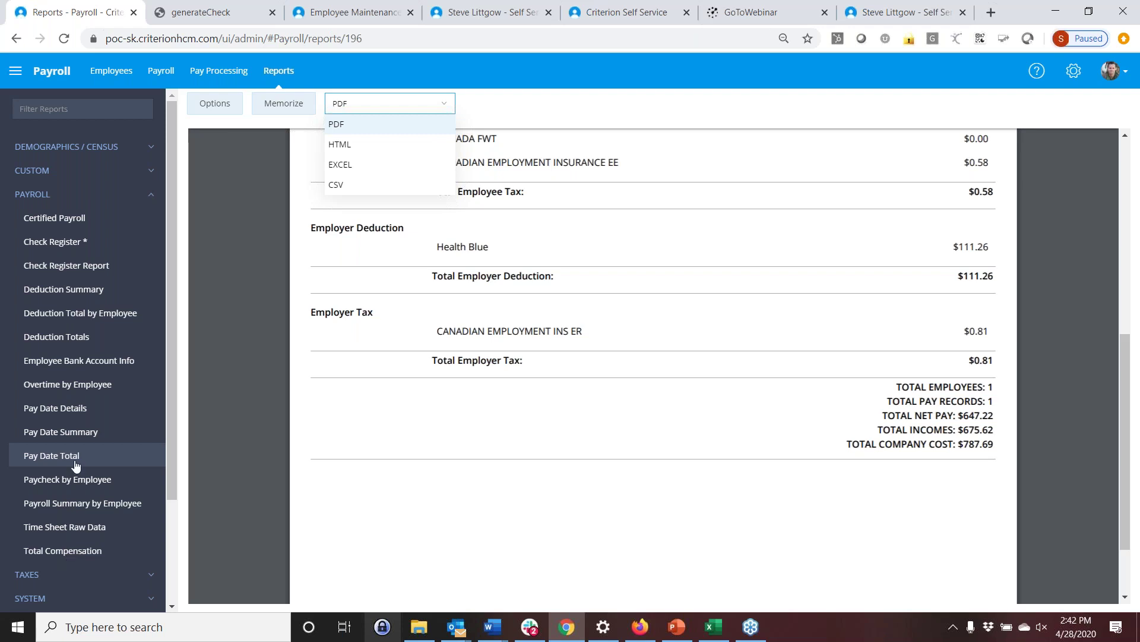
Generate the 01/01/2020–04/28/2020 Total Compensation report, zoom in, and scroll to page 2.
{"action": "left_click", "coordinate": [54, 550]}
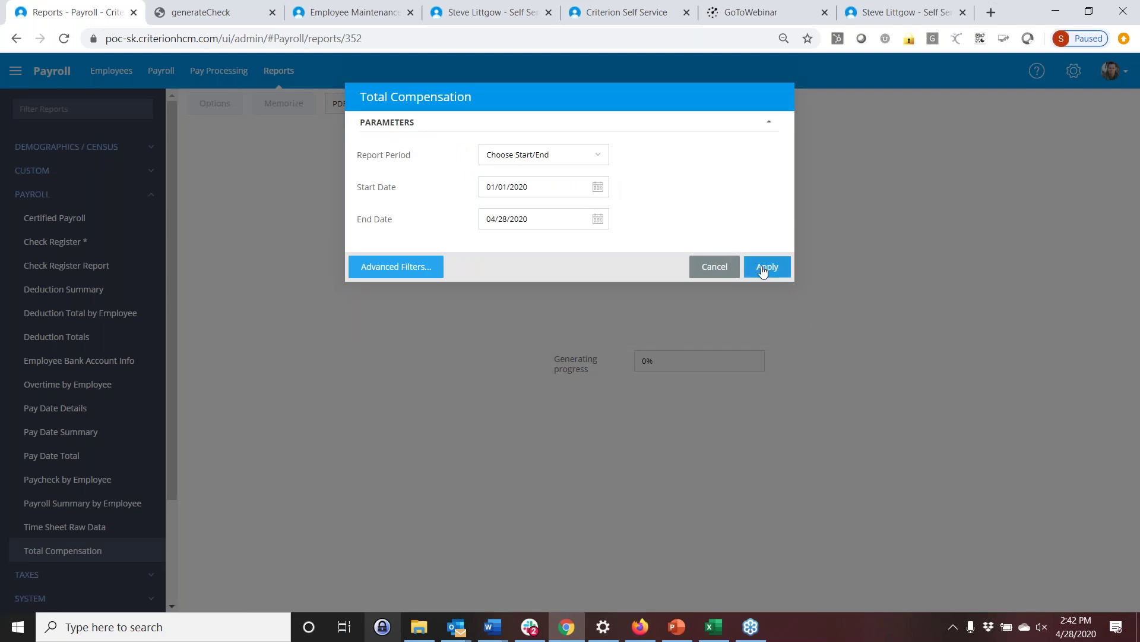
{"action": "left_click", "coordinate": [759, 271]}
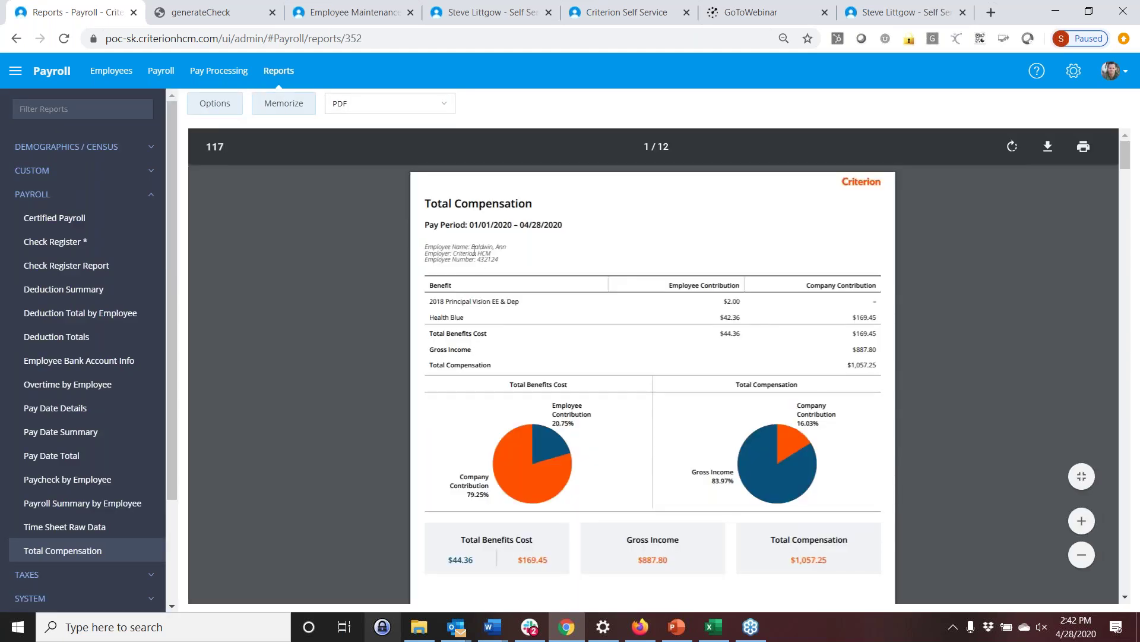
{"action": "left_click", "coordinate": [1083, 523]}
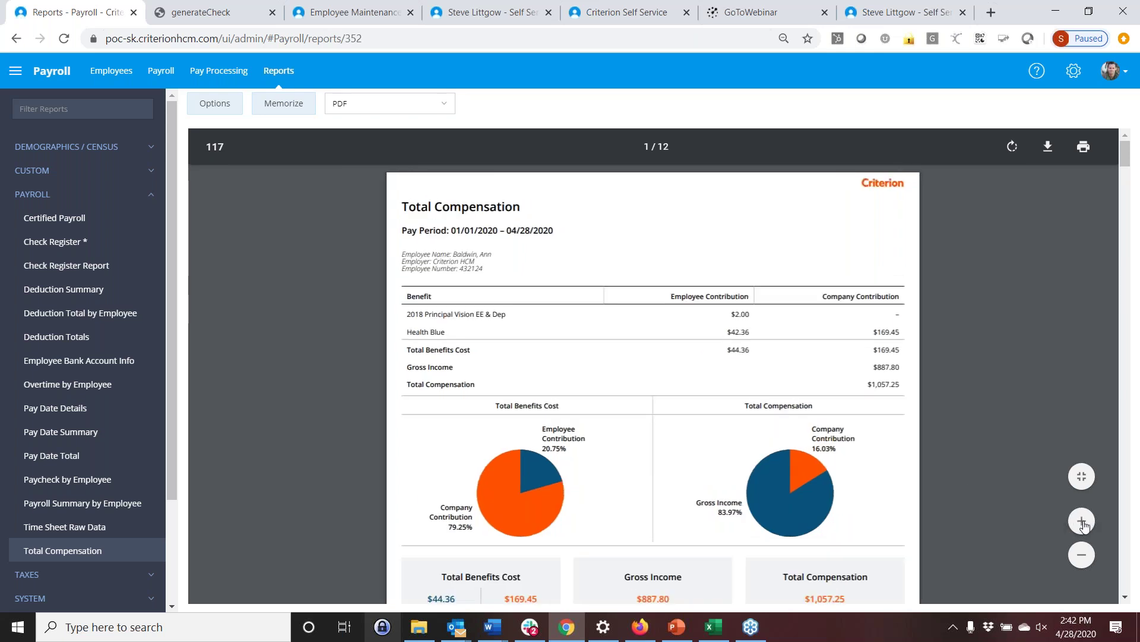
{"action": "left_click", "coordinate": [1083, 521]}
{"action": "left_click", "coordinate": [1083, 522]}
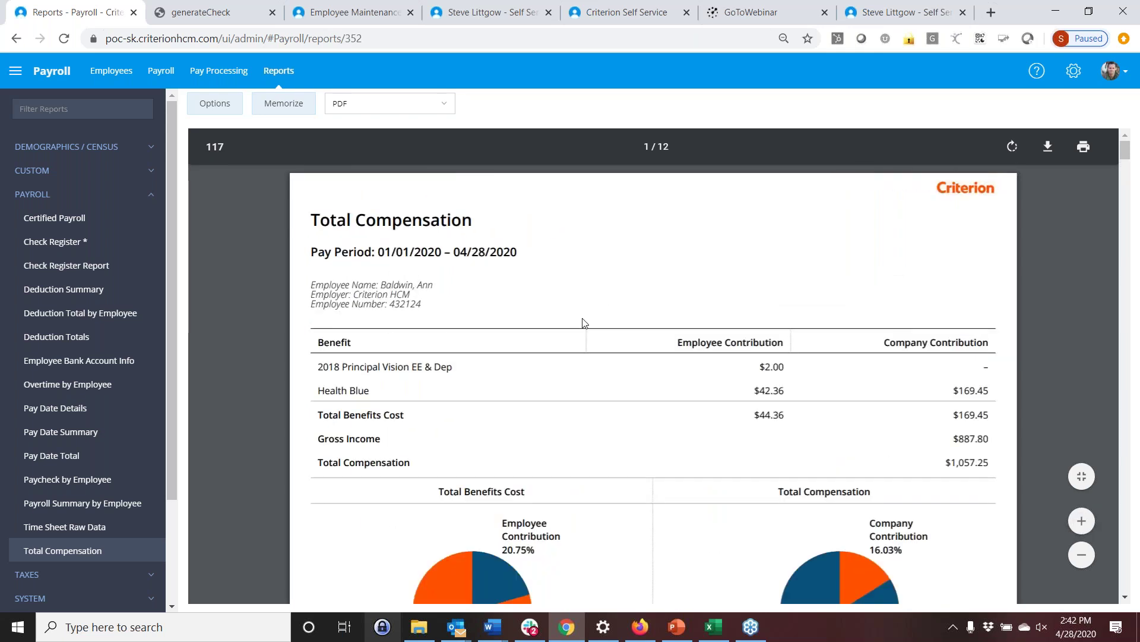
{"action": "scroll", "coordinate": [583, 324], "scroll_direction": "down", "scroll_amount": 1}
{"action": "scroll", "coordinate": [583, 323], "scroll_direction": "down", "scroll_amount": 1}
{"action": "scroll", "coordinate": [584, 323], "scroll_direction": "down", "scroll_amount": 1}
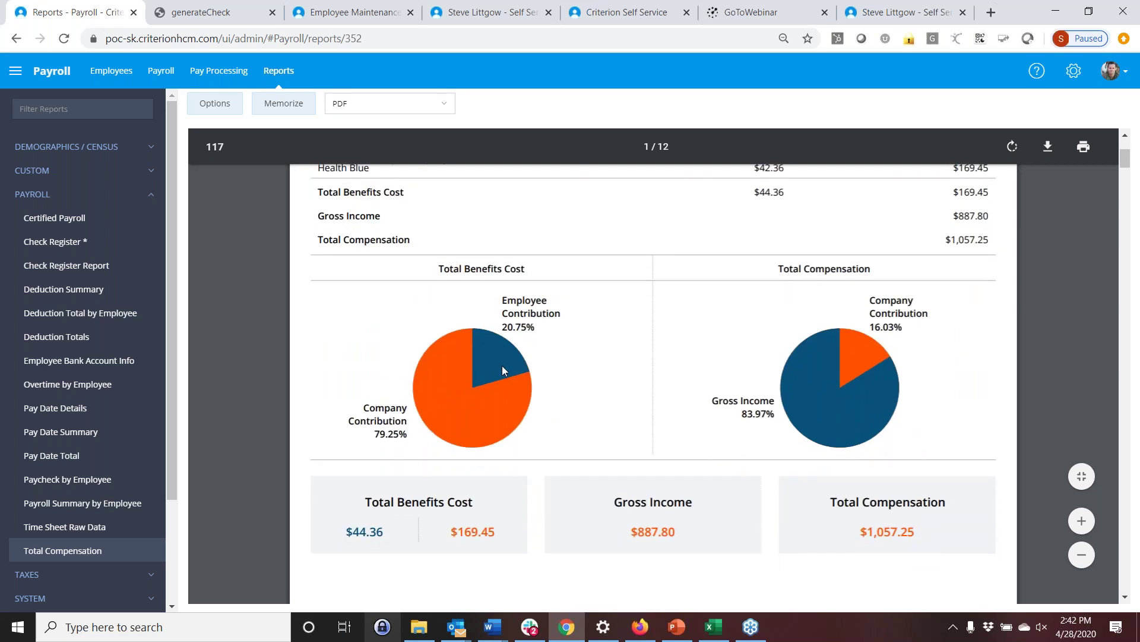
{"action": "scroll", "coordinate": [501, 365], "scroll_direction": "down", "scroll_amount": 10}
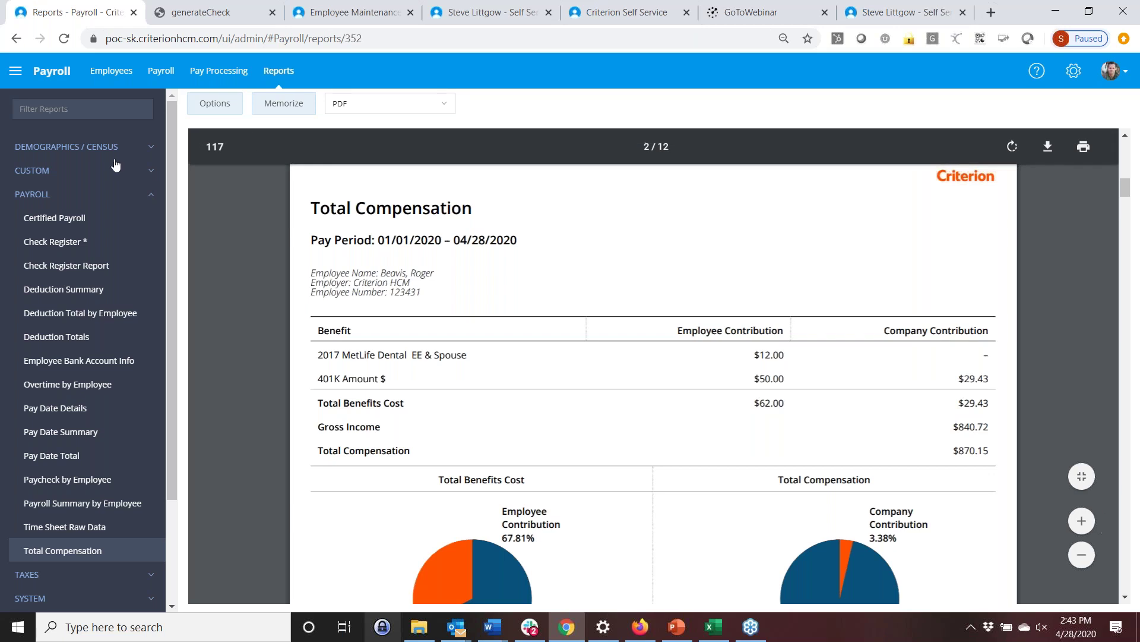
Expand the Taxes and Tax Filing report groups and open the Data Transfer reports page.
{"action": "left_click", "coordinate": [47, 195]}
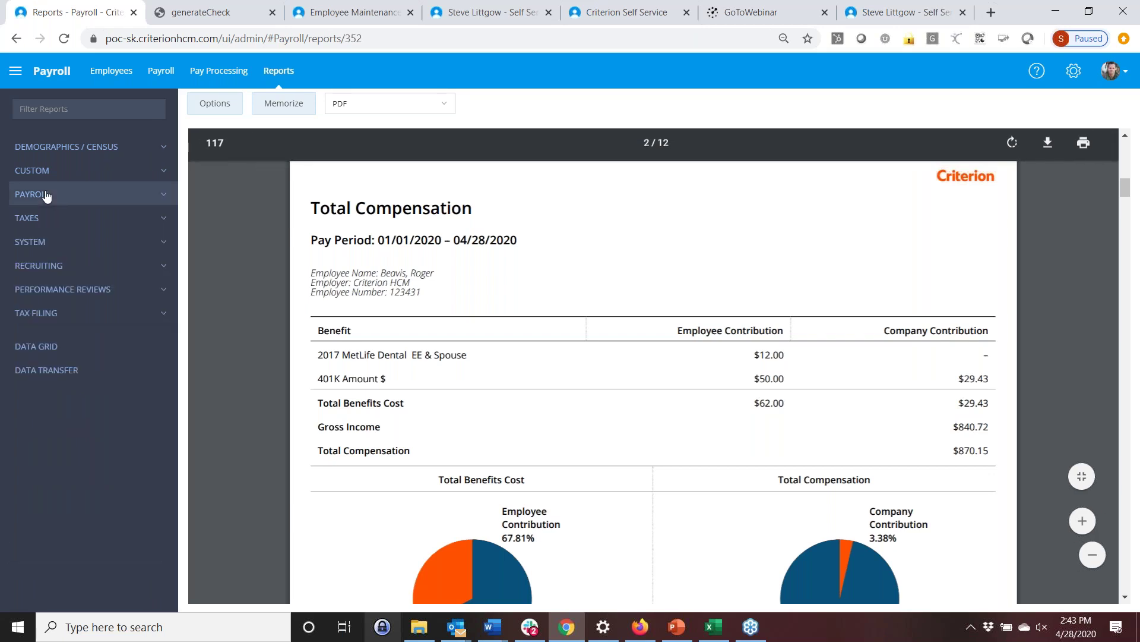
{"action": "left_click", "coordinate": [36, 218]}
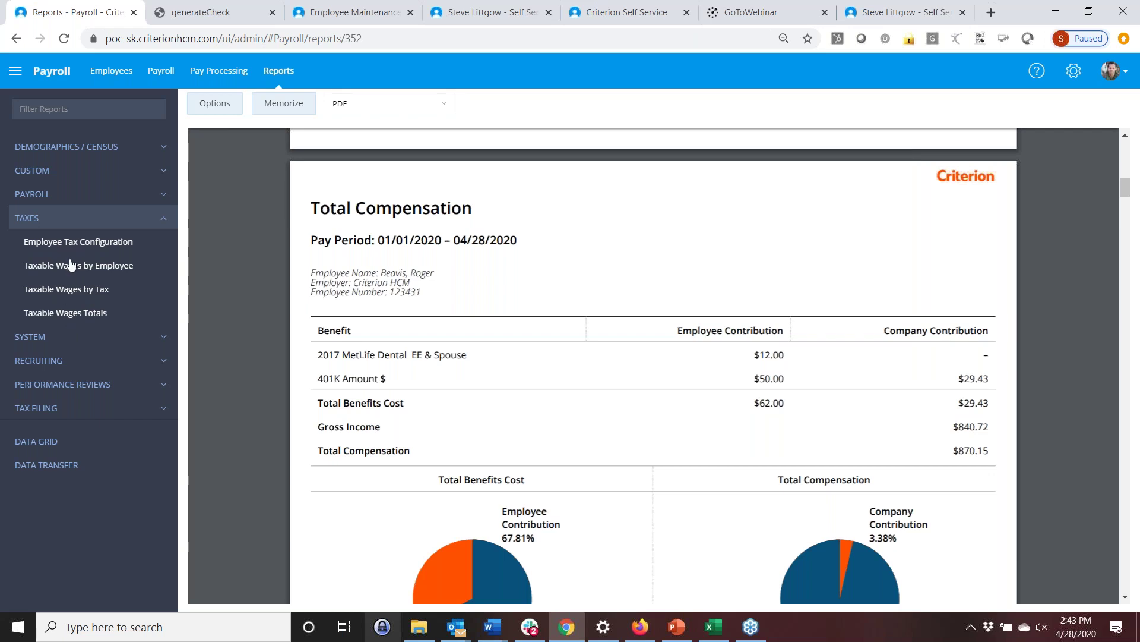
{"action": "left_click", "coordinate": [46, 413]}
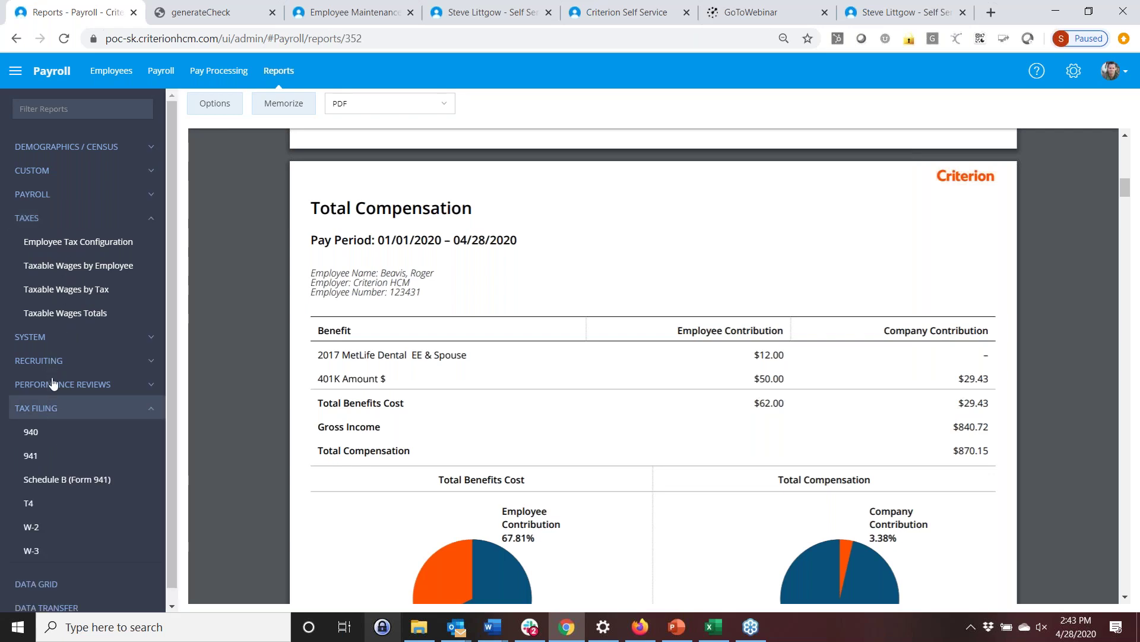
{"action": "left_click", "coordinate": [31, 224]}
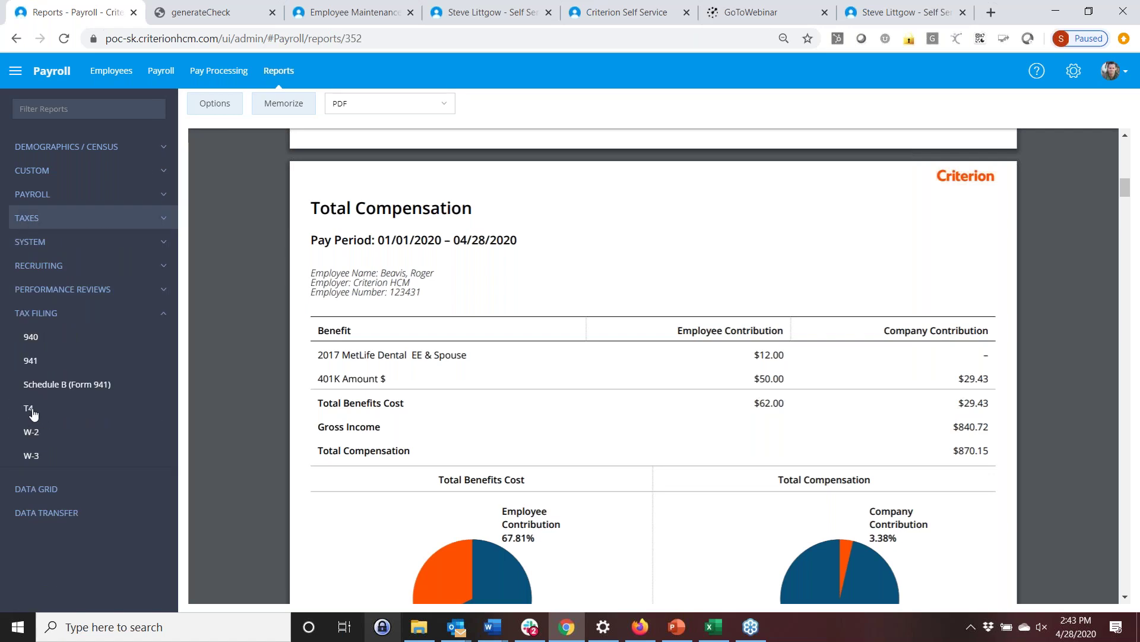
{"action": "left_click", "coordinate": [44, 512]}
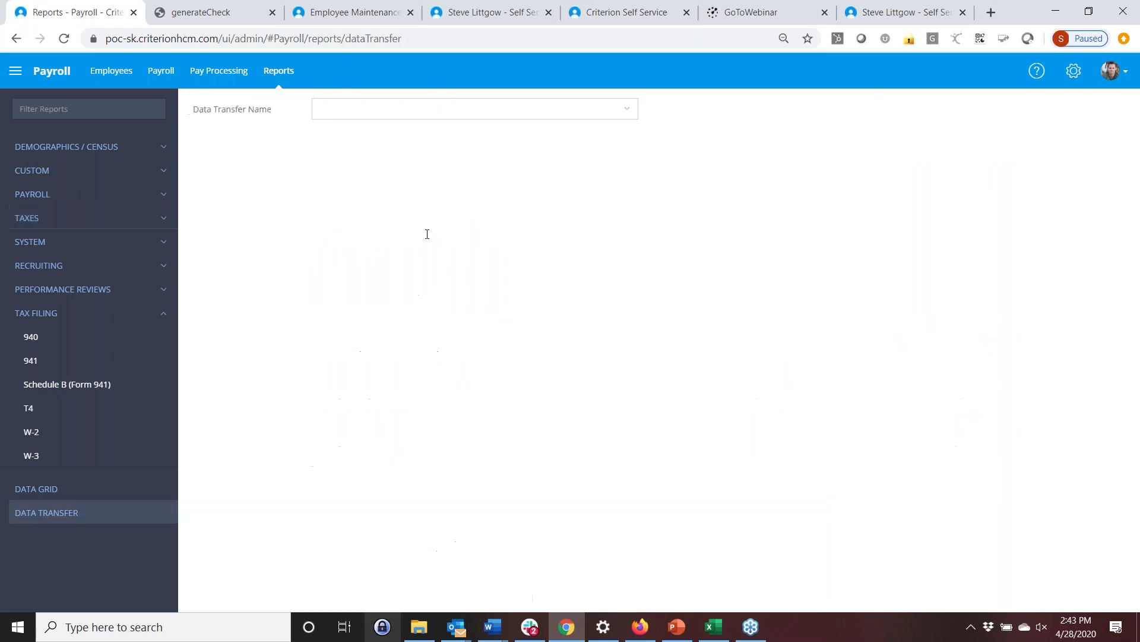
Browse the Data Transfer Name list without choosing, then switch to the Self Service window.
{"action": "left_click", "coordinate": [627, 113]}
{"action": "scroll", "coordinate": [493, 219], "scroll_direction": "down", "scroll_amount": 6}
{"action": "scroll", "coordinate": [502, 227], "scroll_direction": "down", "scroll_amount": 3}
{"action": "scroll", "coordinate": [502, 227], "scroll_direction": "up", "scroll_amount": 4}
{"action": "scroll", "coordinate": [502, 227], "scroll_direction": "down", "scroll_amount": 1}
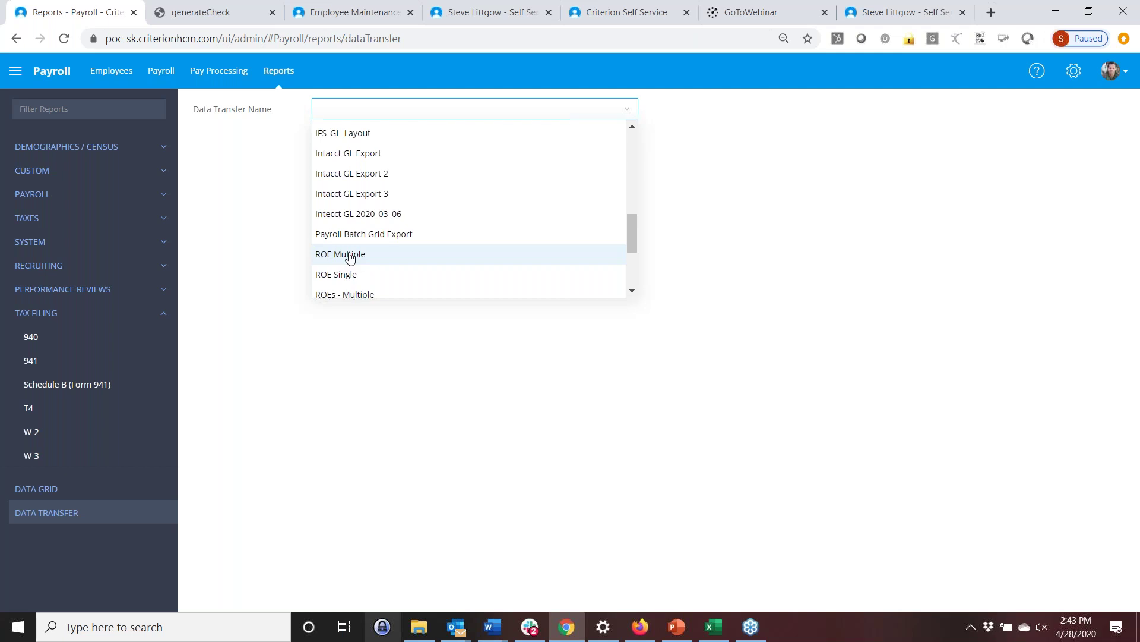
{"action": "left_click", "coordinate": [246, 198]}
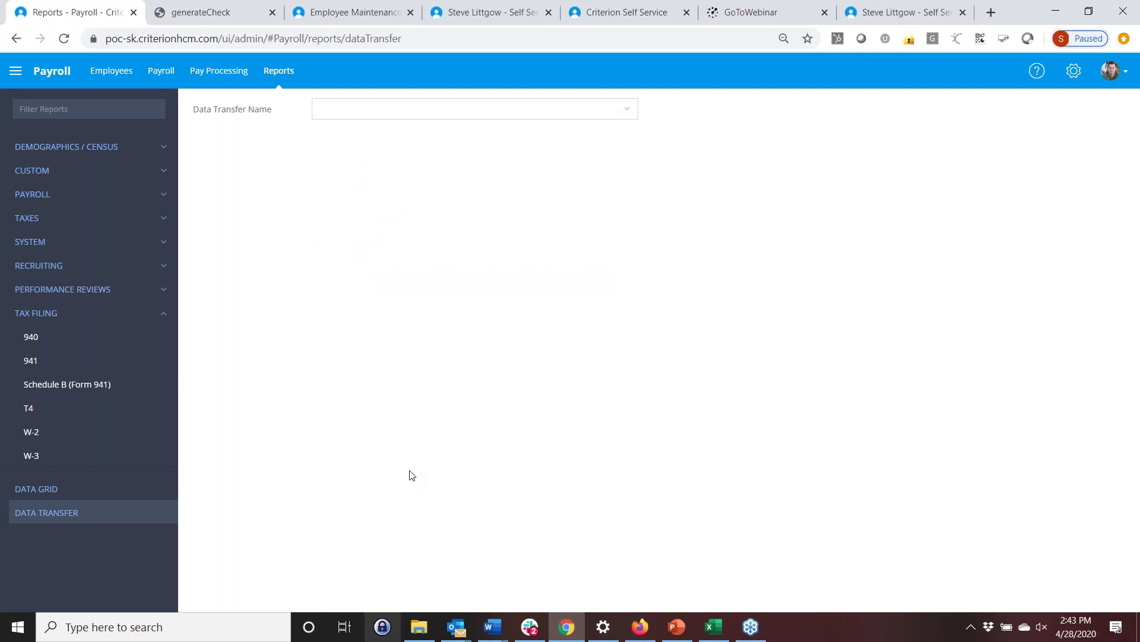
{"action": "left_click", "coordinate": [640, 626]}
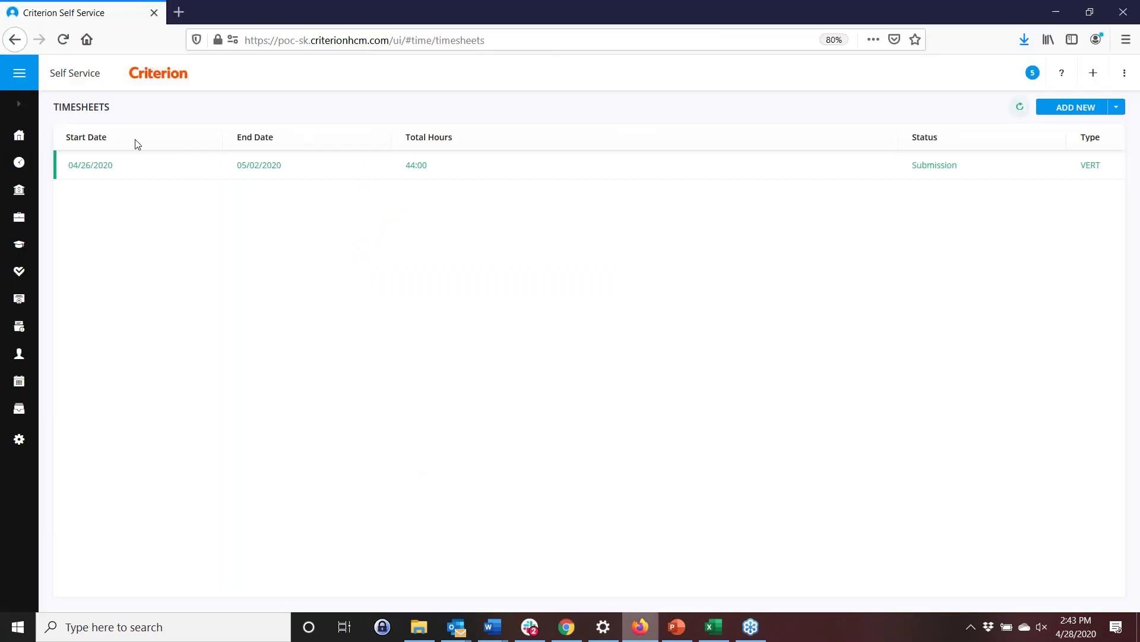
Reload the self-service home dashboard and open Pay History to show the 05/05/2020 pay of $1,207.20 net.
{"action": "left_click", "coordinate": [21, 136]}
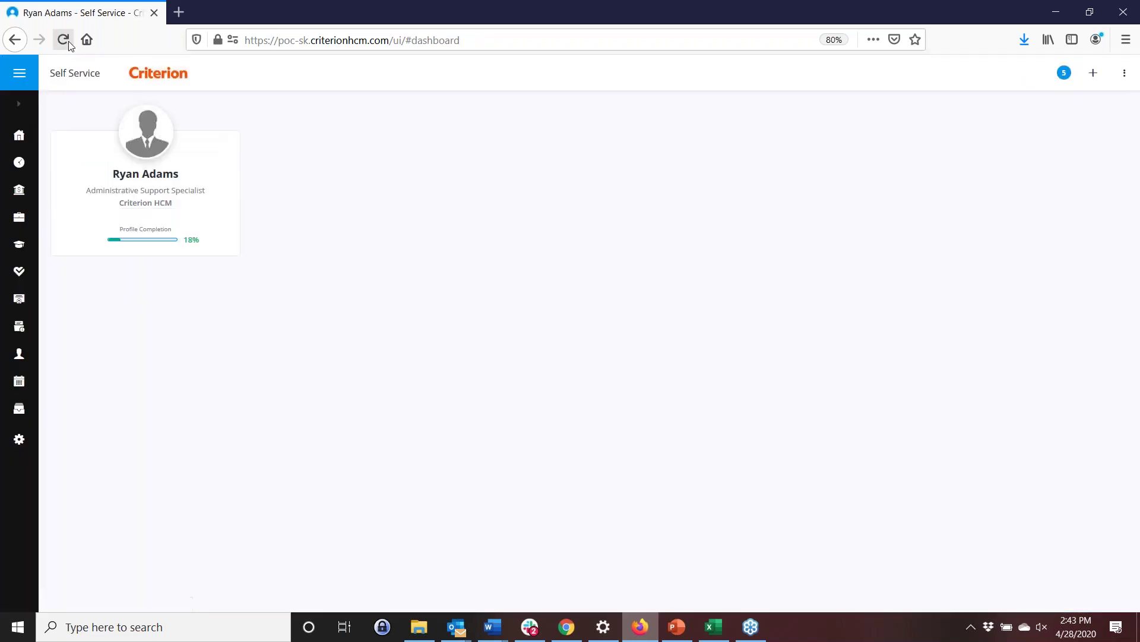
{"action": "left_click", "coordinate": [63, 41]}
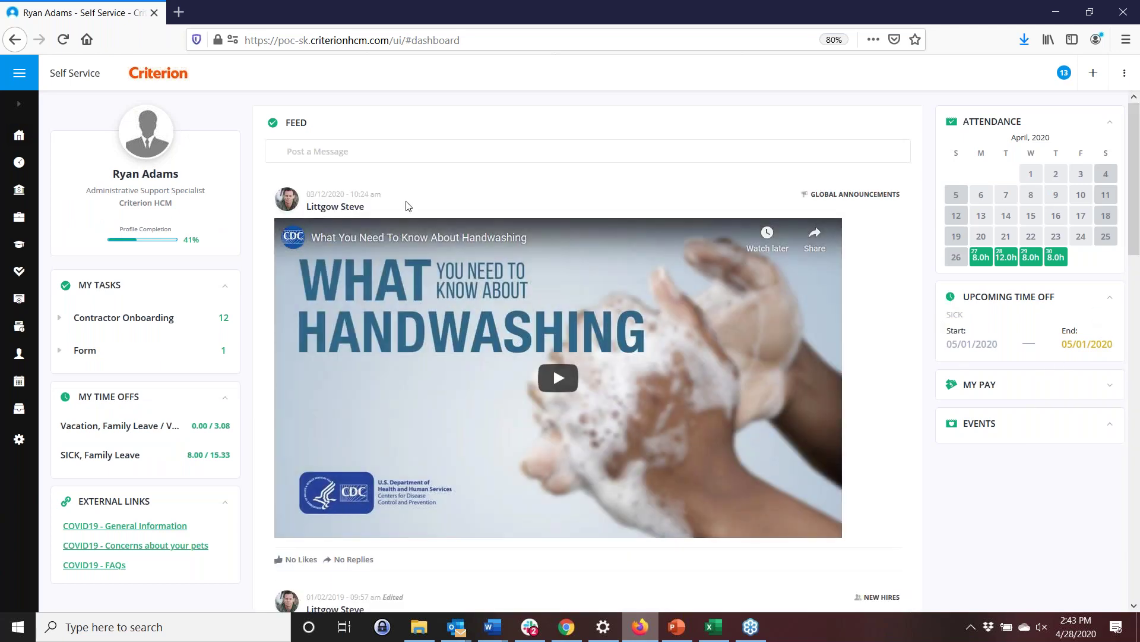
{"action": "mouse_move", "coordinate": [26, 194]}
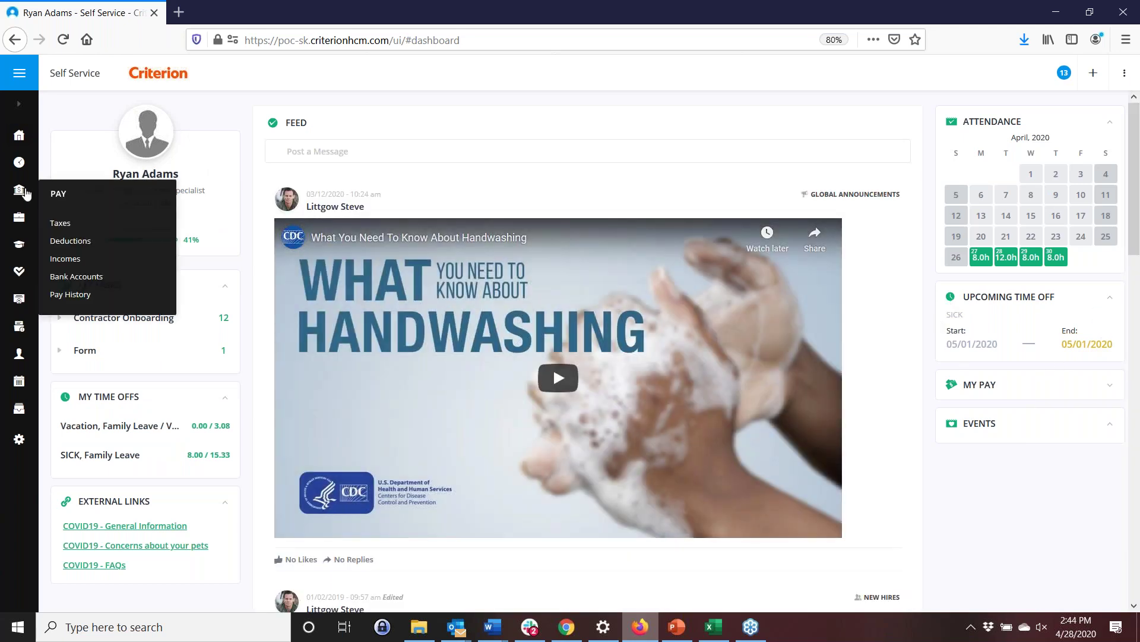
{"action": "left_click", "coordinate": [83, 294]}
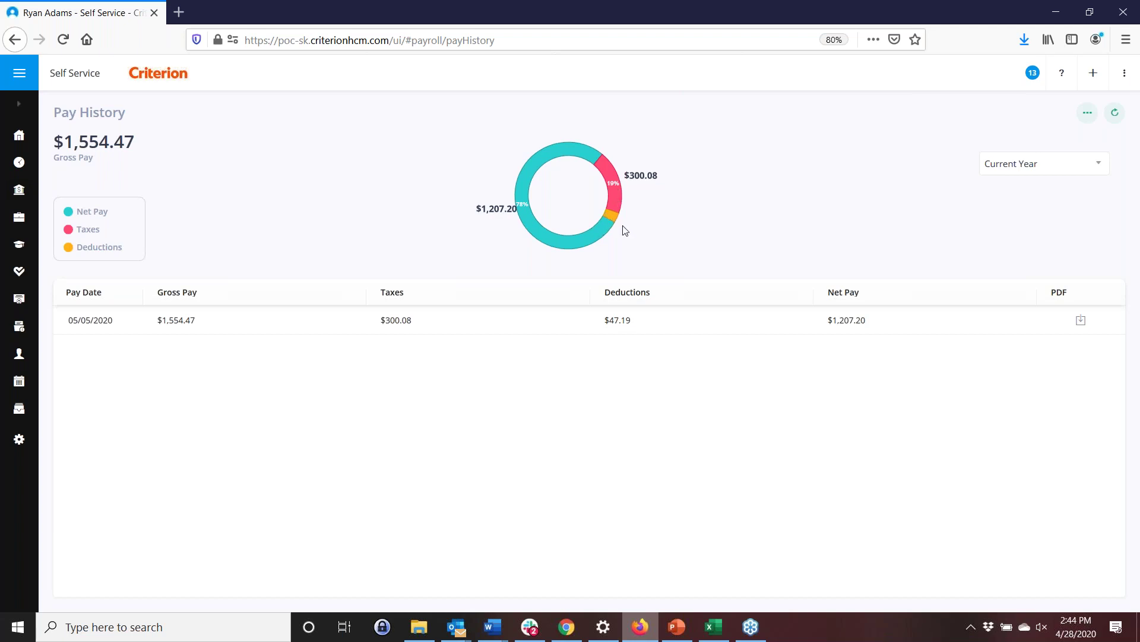
View the 05/05/2020 pay breakdown, then return to the admin Data Transfer reports window.
{"action": "left_click", "coordinate": [556, 320]}
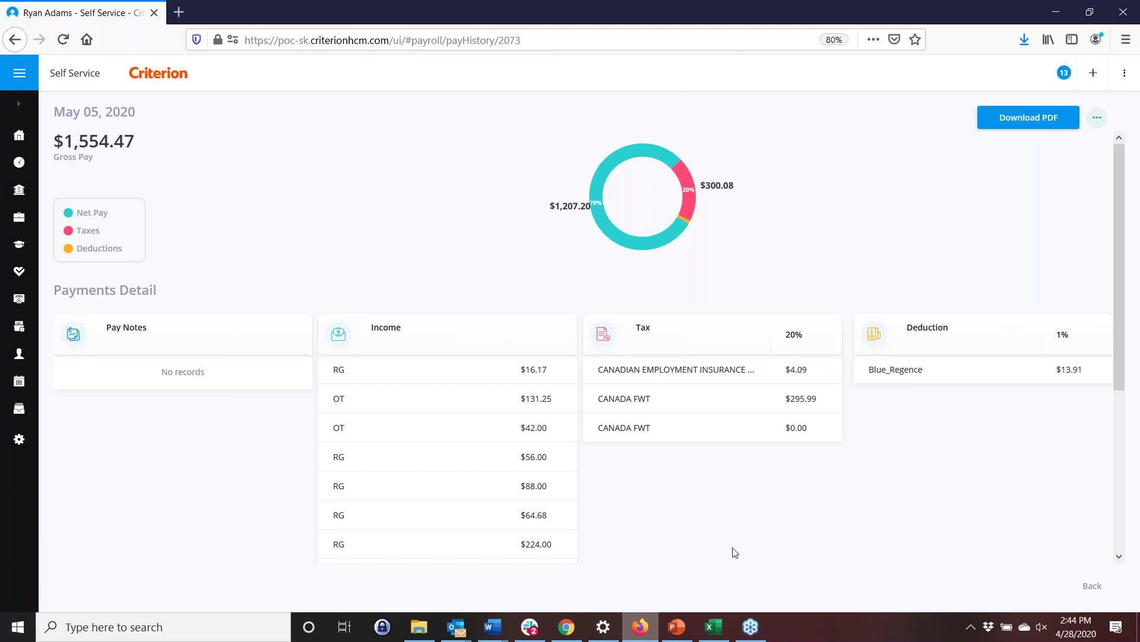
{"action": "left_click", "coordinate": [569, 635]}
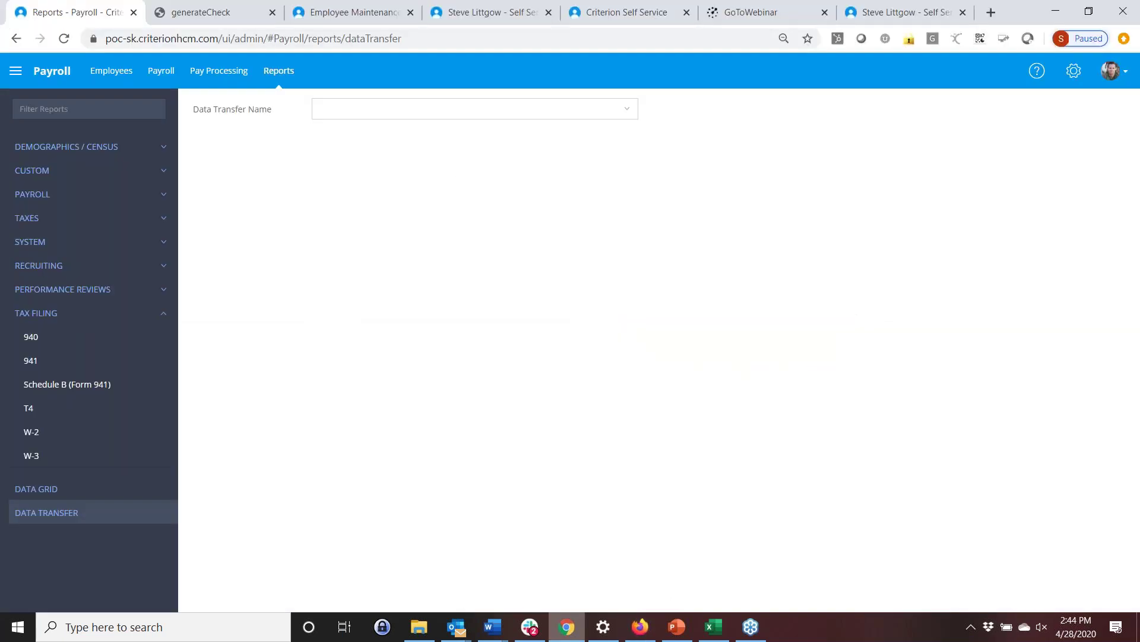
In the mobile Self Service view, review 2019 payroll and the 04/12/2019 $323.08 gross pay, then open the menu.
{"action": "left_click", "coordinate": [625, 13]}
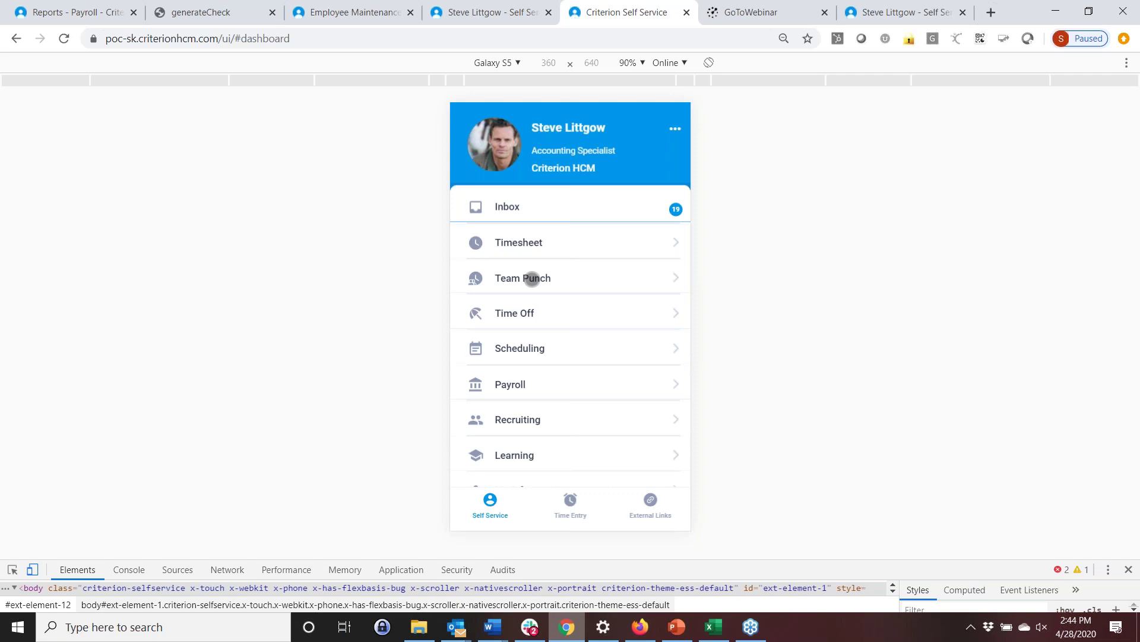
{"action": "left_click", "coordinate": [527, 383]}
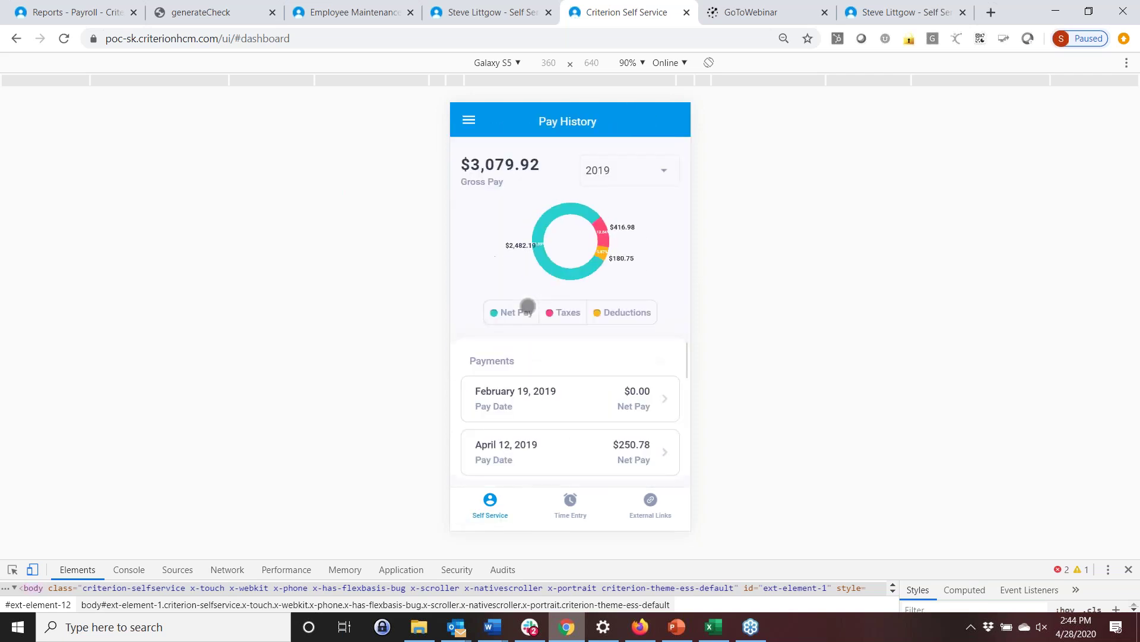
{"action": "left_click", "coordinate": [542, 445]}
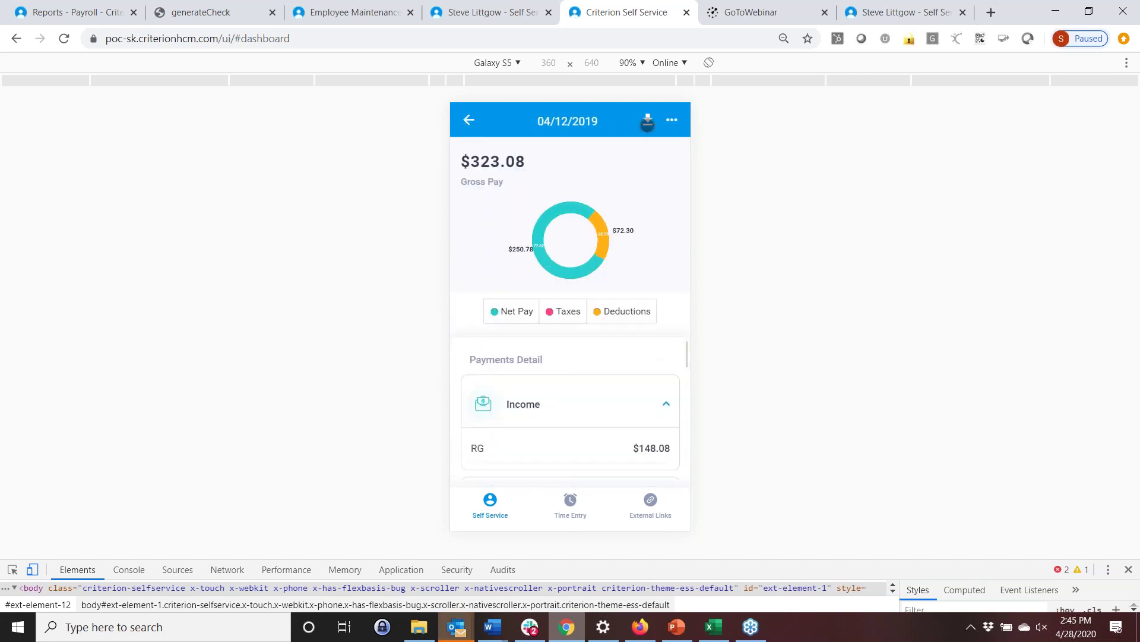
{"action": "left_click", "coordinate": [468, 119]}
{"action": "left_click", "coordinate": [469, 119]}
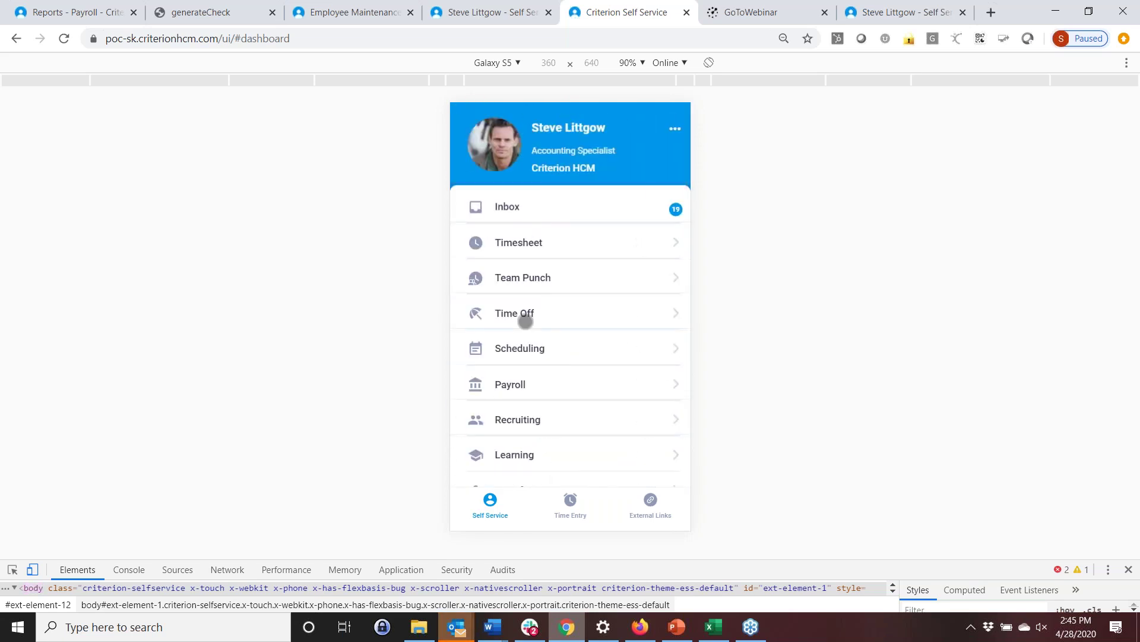
Browse the pending tasks in the mobile Inbox, then switch to the desktop Self Service dashboard.
{"action": "left_click", "coordinate": [509, 208]}
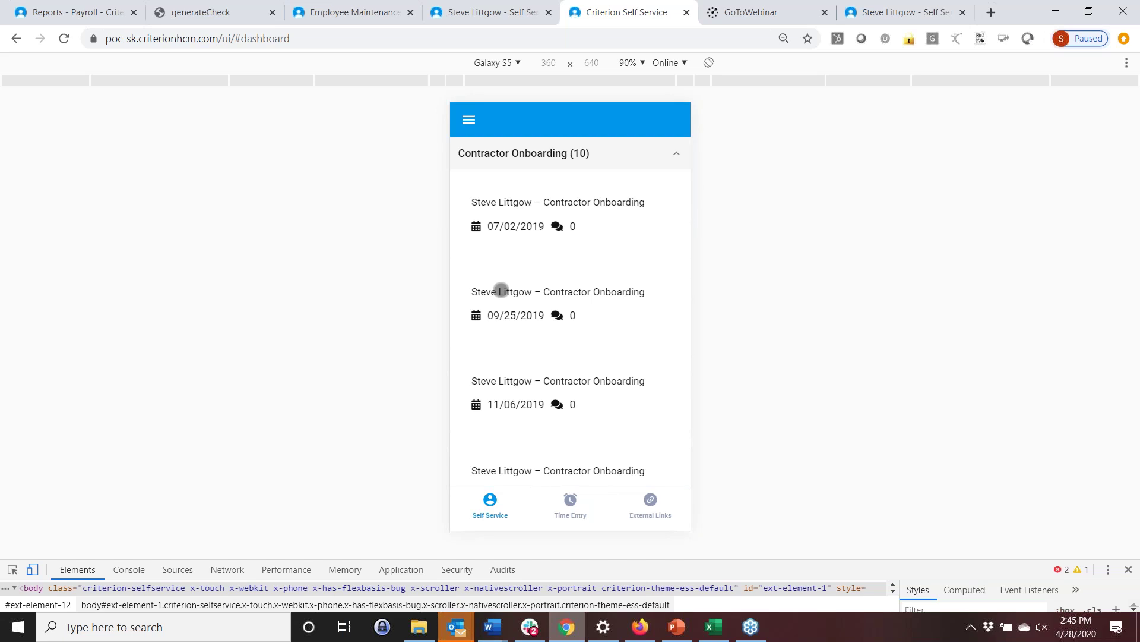
{"action": "scroll", "coordinate": [500, 289], "scroll_direction": "down", "scroll_amount": 6}
{"action": "scroll", "coordinate": [524, 222], "scroll_direction": "down", "scroll_amount": 6}
{"action": "scroll", "coordinate": [544, 270], "scroll_direction": "down", "scroll_amount": 1}
{"action": "scroll", "coordinate": [545, 271], "scroll_direction": "down", "scroll_amount": 4}
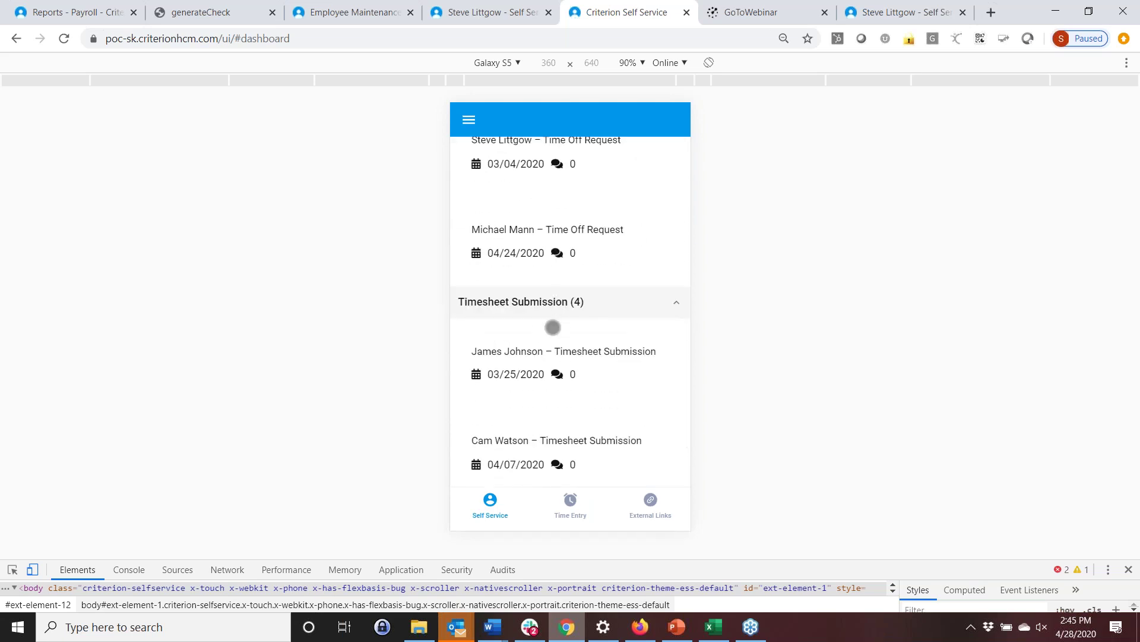
{"action": "scroll", "coordinate": [553, 328], "scroll_direction": "down", "scroll_amount": 1}
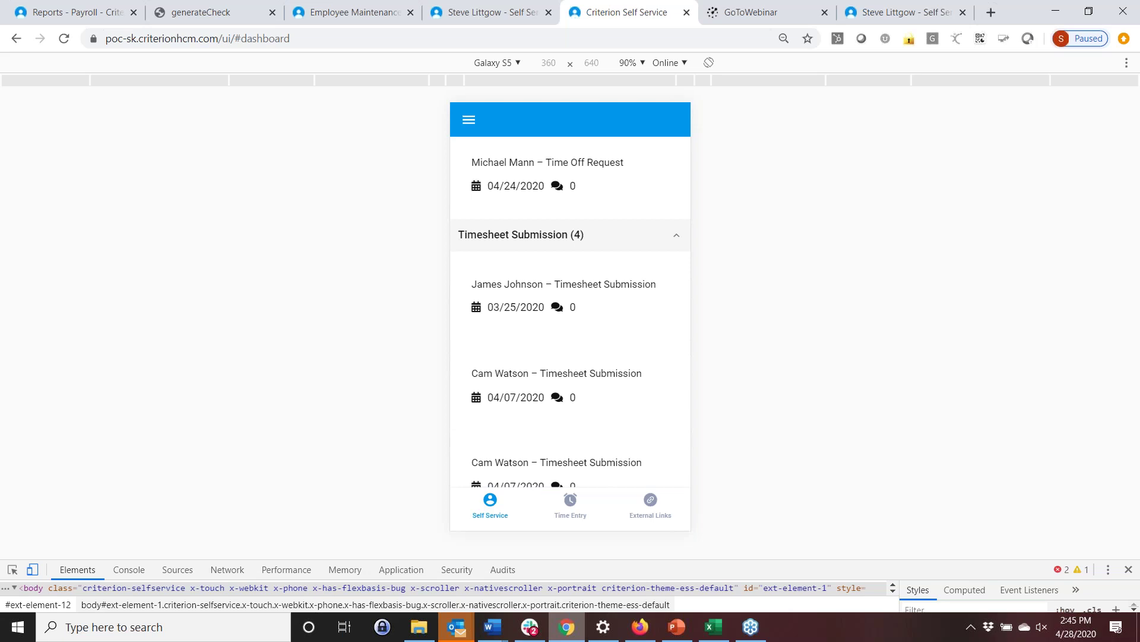
{"action": "left_click", "coordinate": [512, 18]}
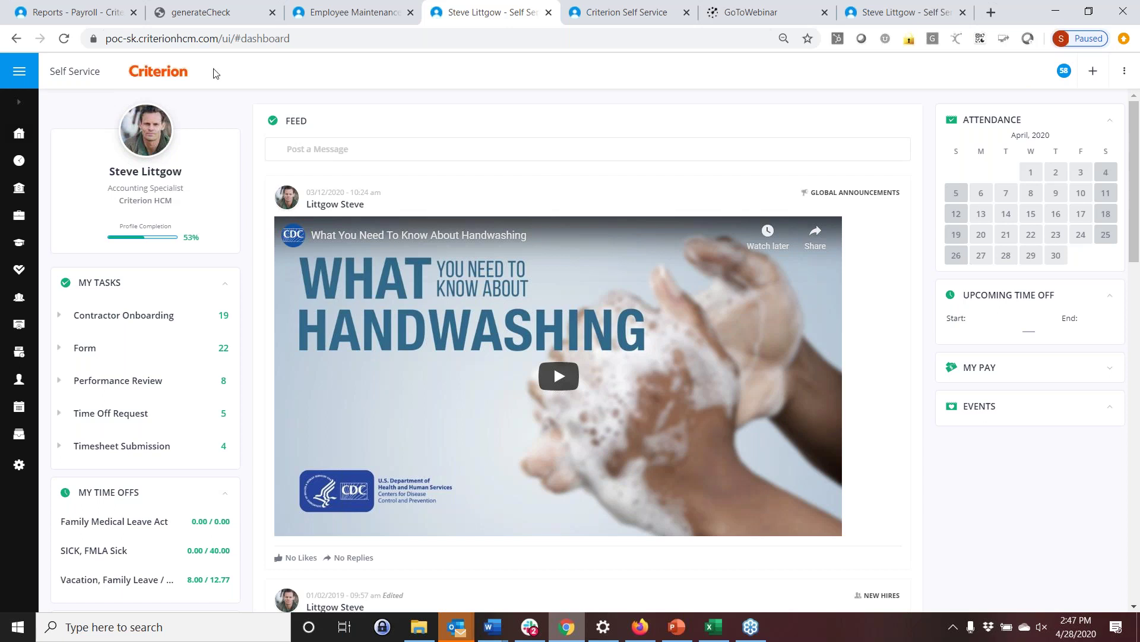
Open the module menu listing HR, Payroll, Recruiting, Scheduling and Self Service.
{"action": "left_click", "coordinate": [20, 74]}
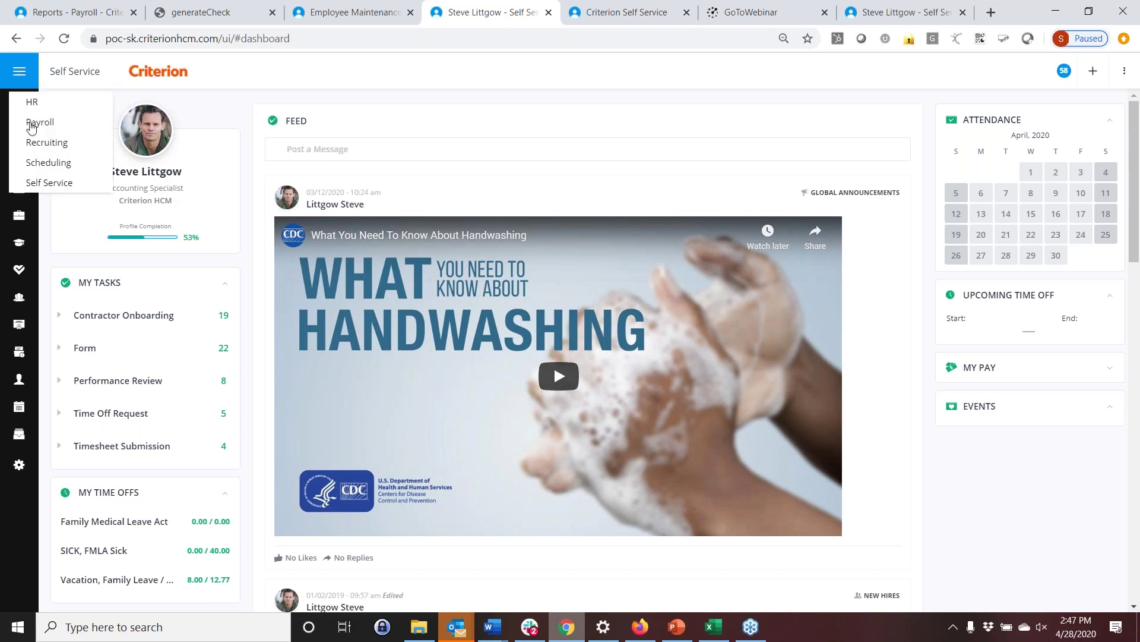